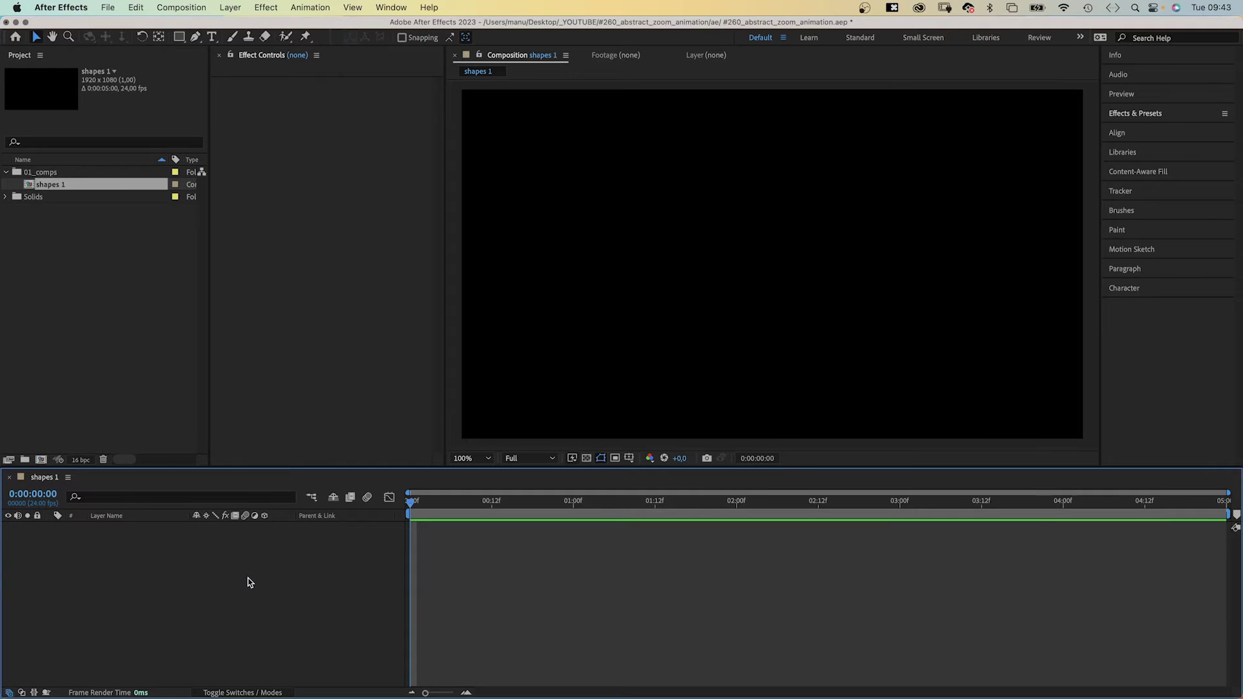
Step: Add a full-frame rectangle shape layer filled deep purple (#47217A), ready for renaming
click(180, 37)
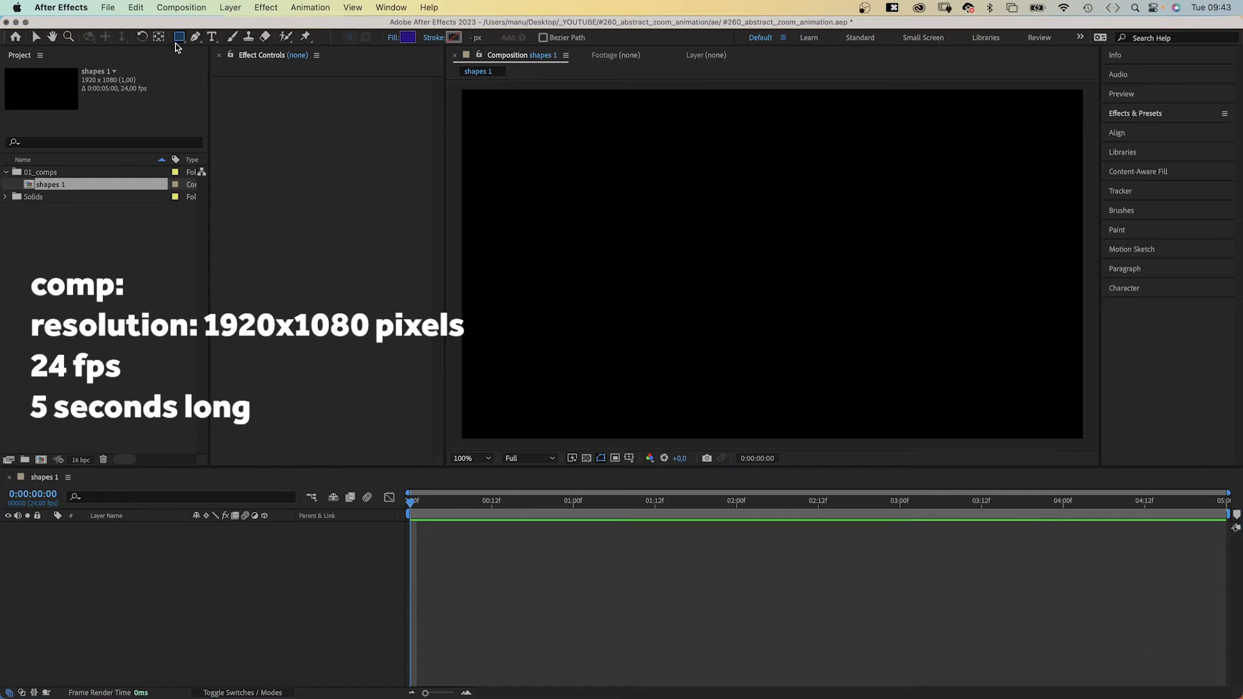
double_click(180, 37)
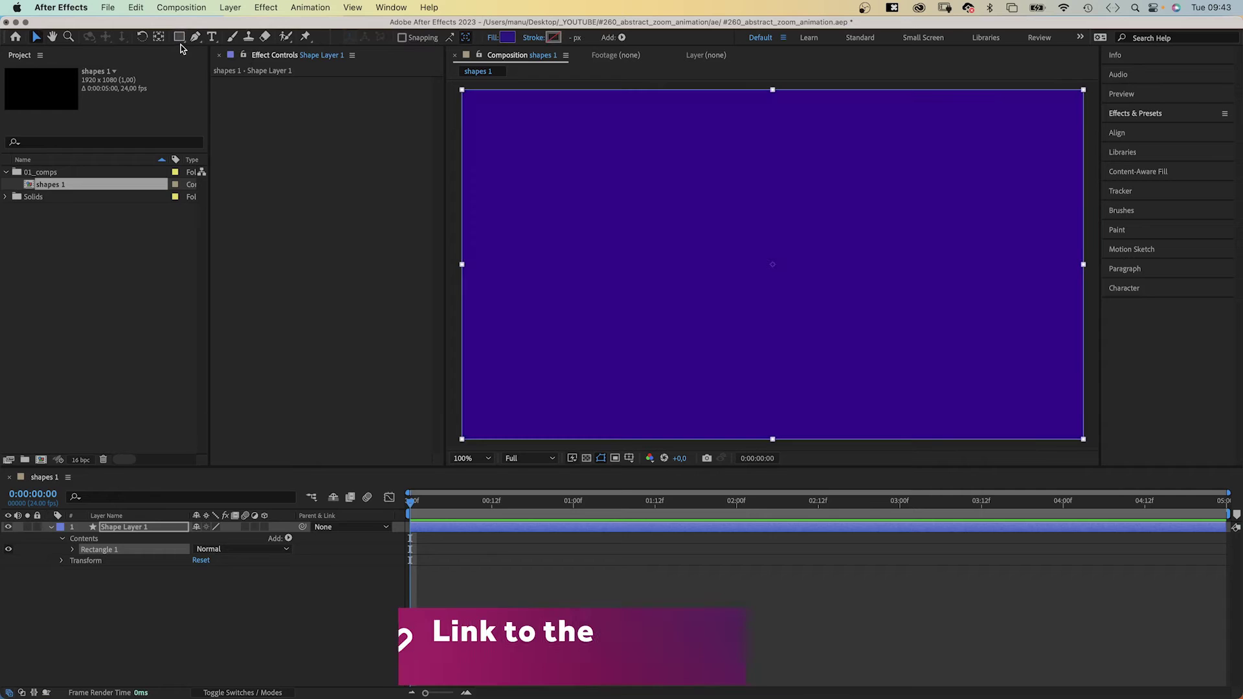
click(510, 39)
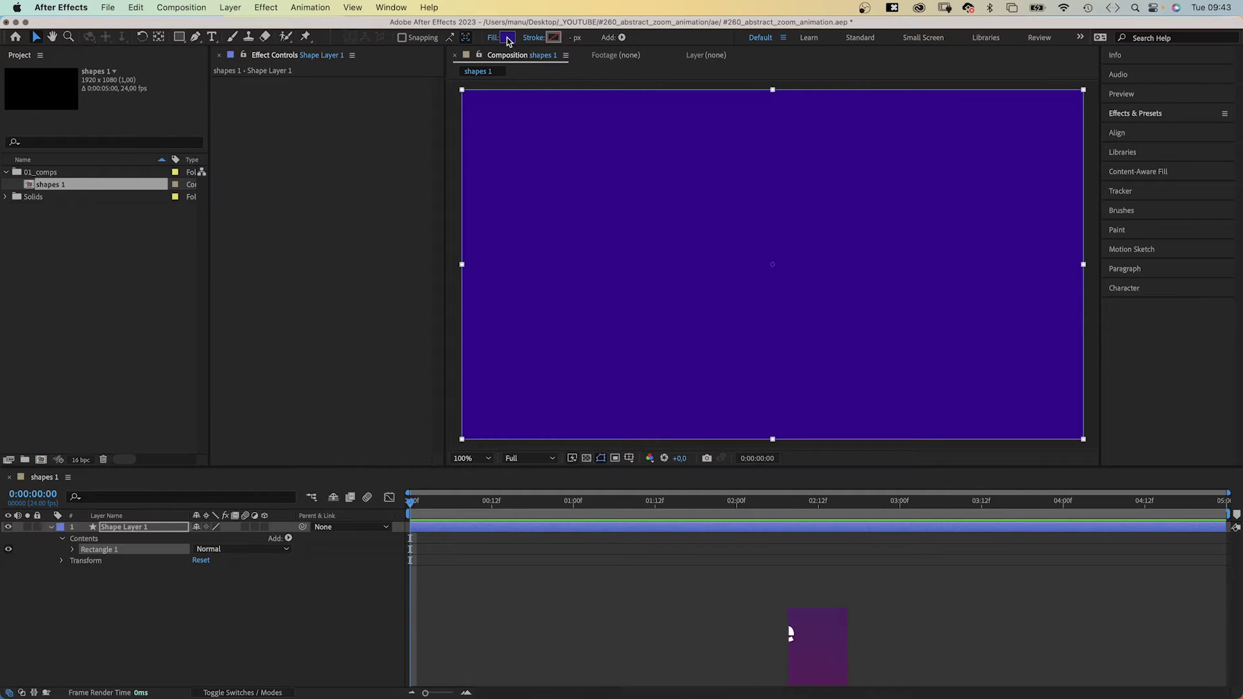
drag(553, 270, 542, 257)
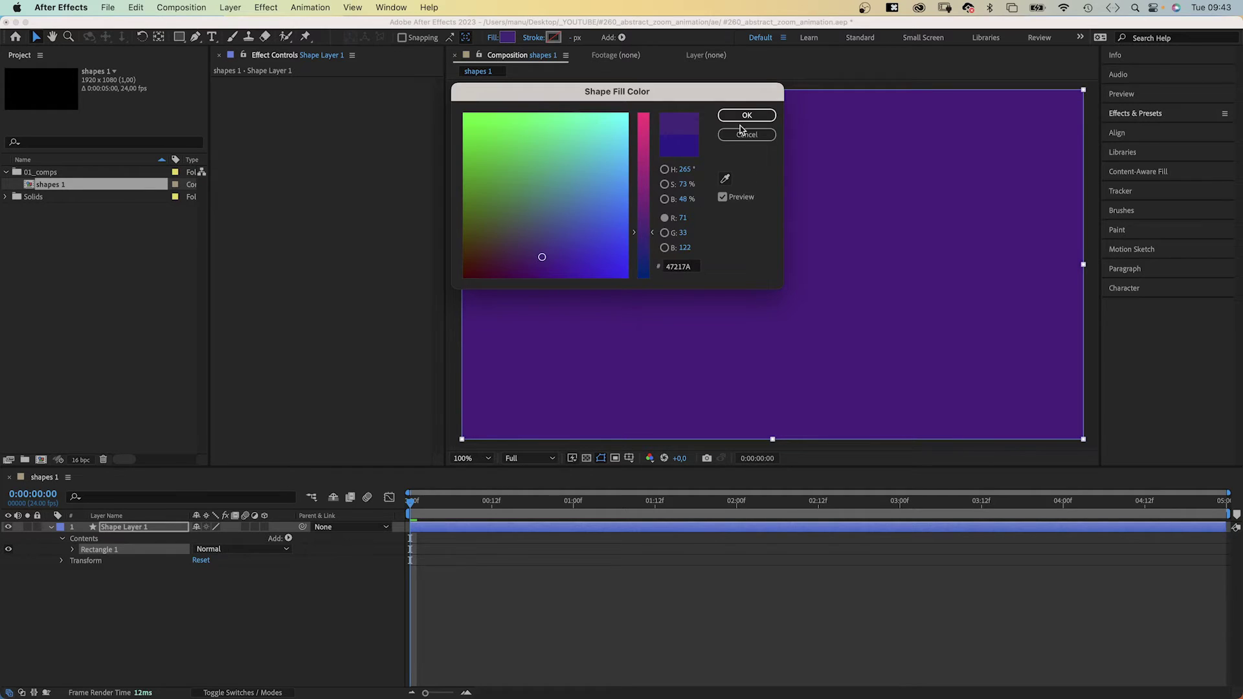
click(745, 116)
click(154, 528)
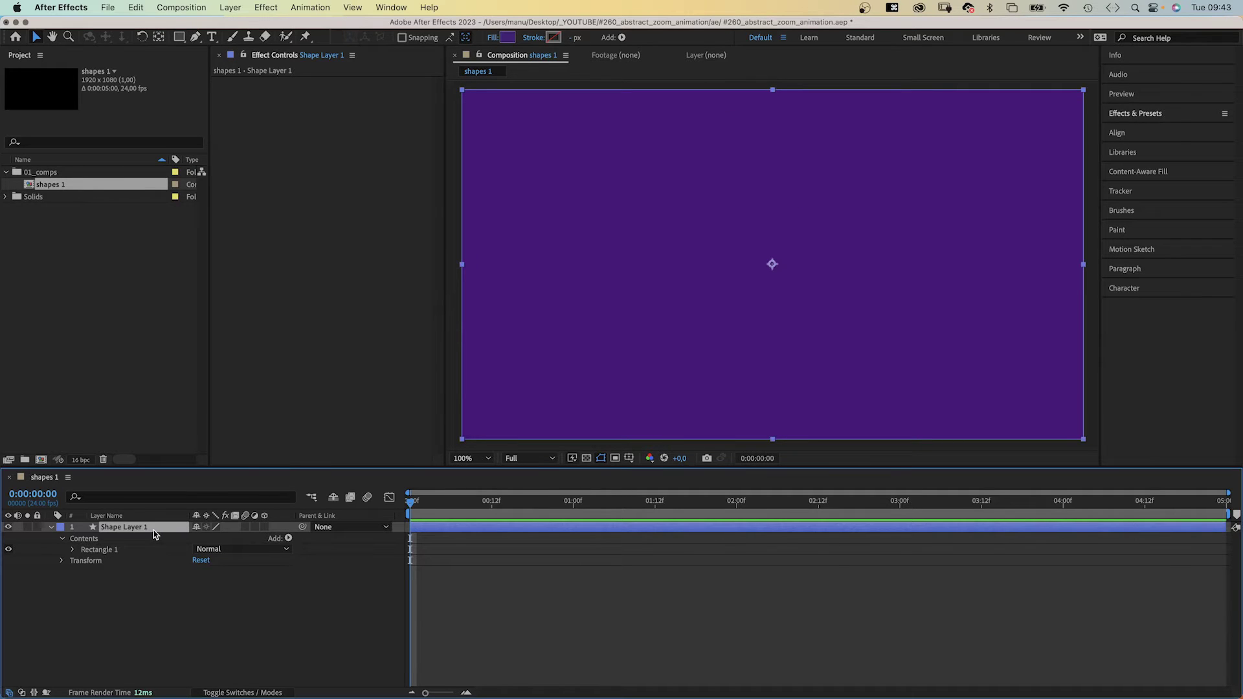
key(Return)
Step: Name the layer background, then duplicate it and name the copy centre
text(background)
key(Return)
key(super+d)
key(Return)
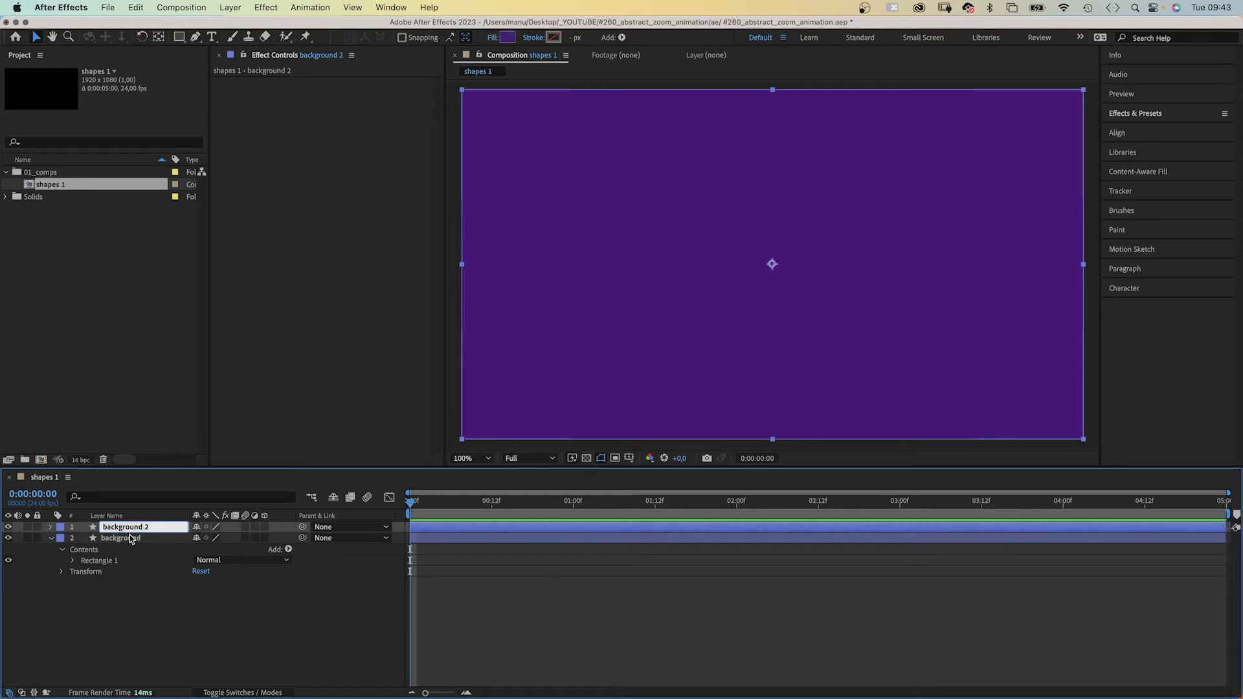
text(centre)
key(Return)
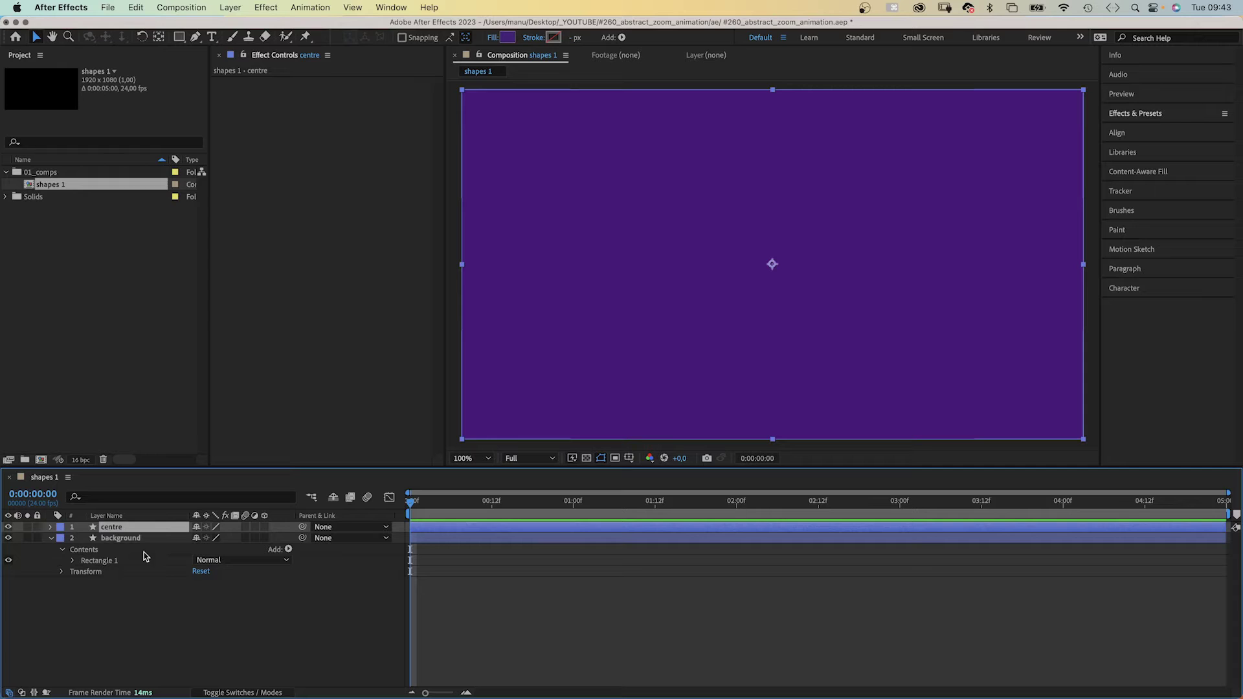
Step: Set the centre layer's rectangle path size to 700 × 700
click(51, 526)
click(62, 538)
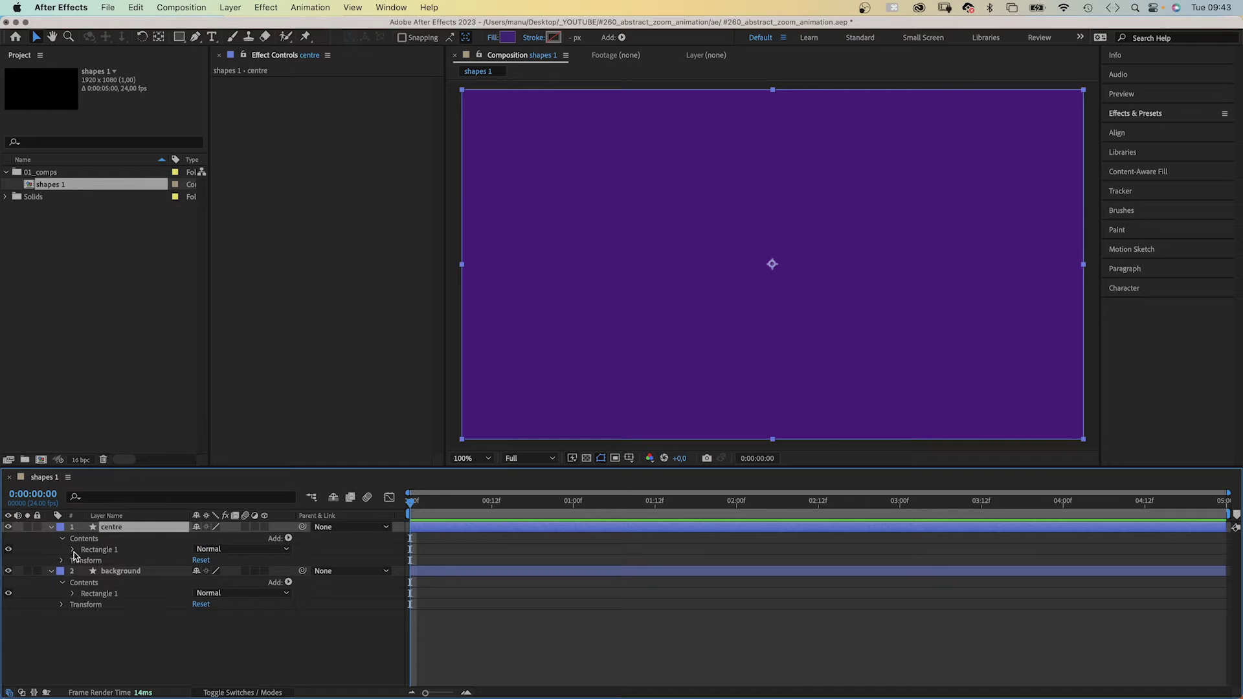
click(72, 550)
click(84, 561)
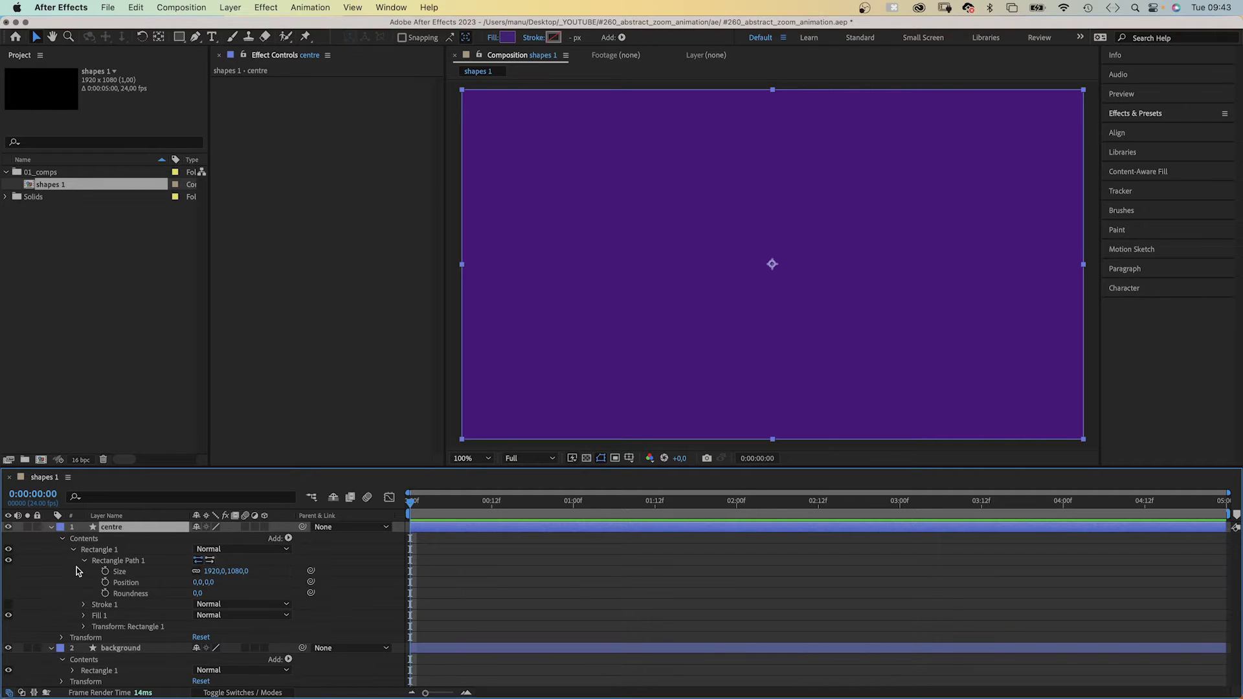
click(214, 571)
text(700)
key(Tab)
key(Return)
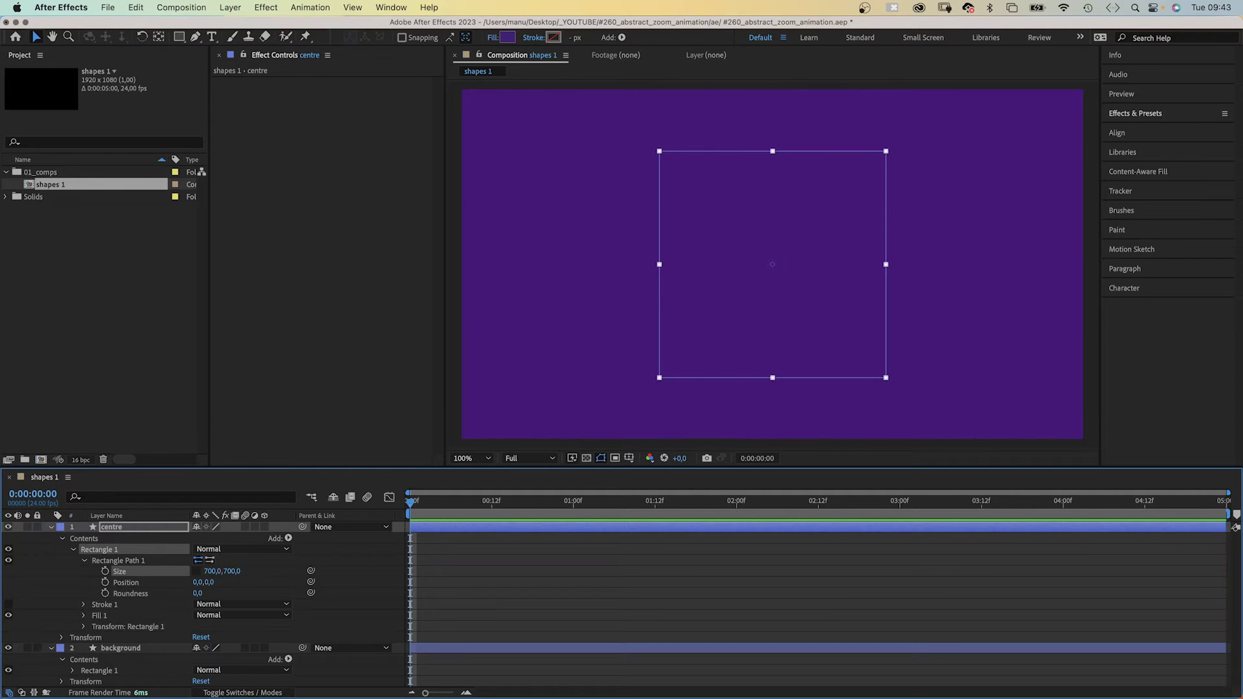
Step: Fill the centre square white (FFFFFF)
click(507, 39)
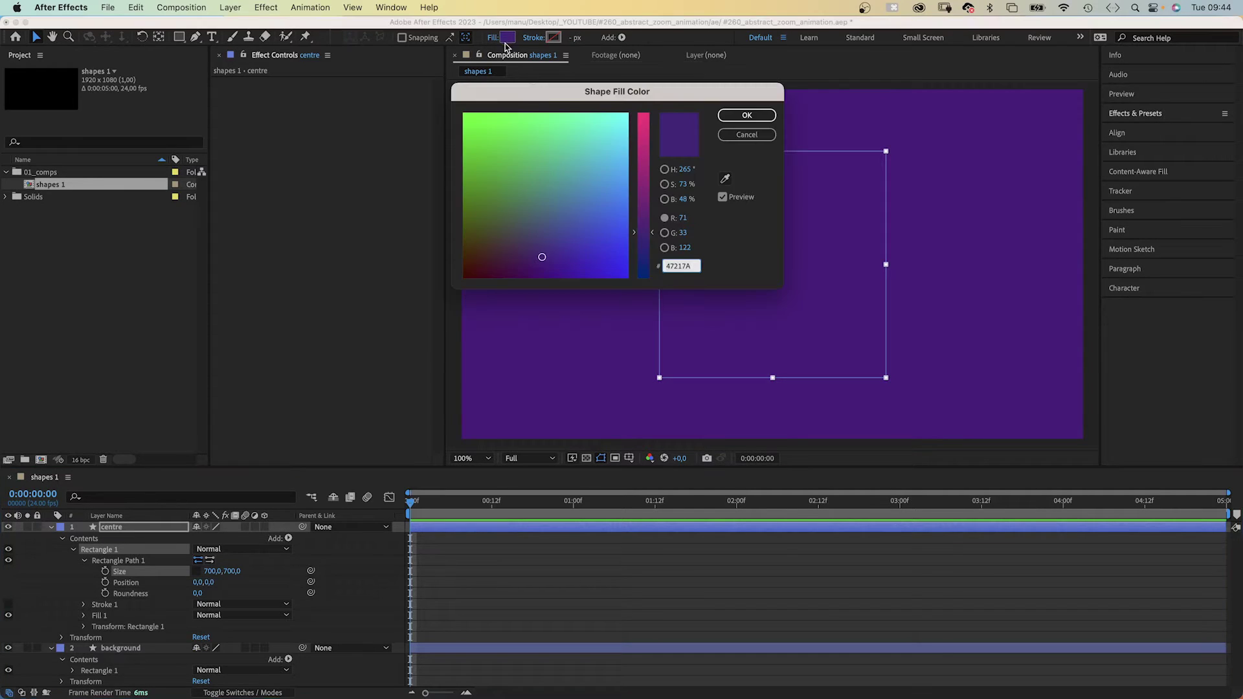
text(ffffff)
click(747, 115)
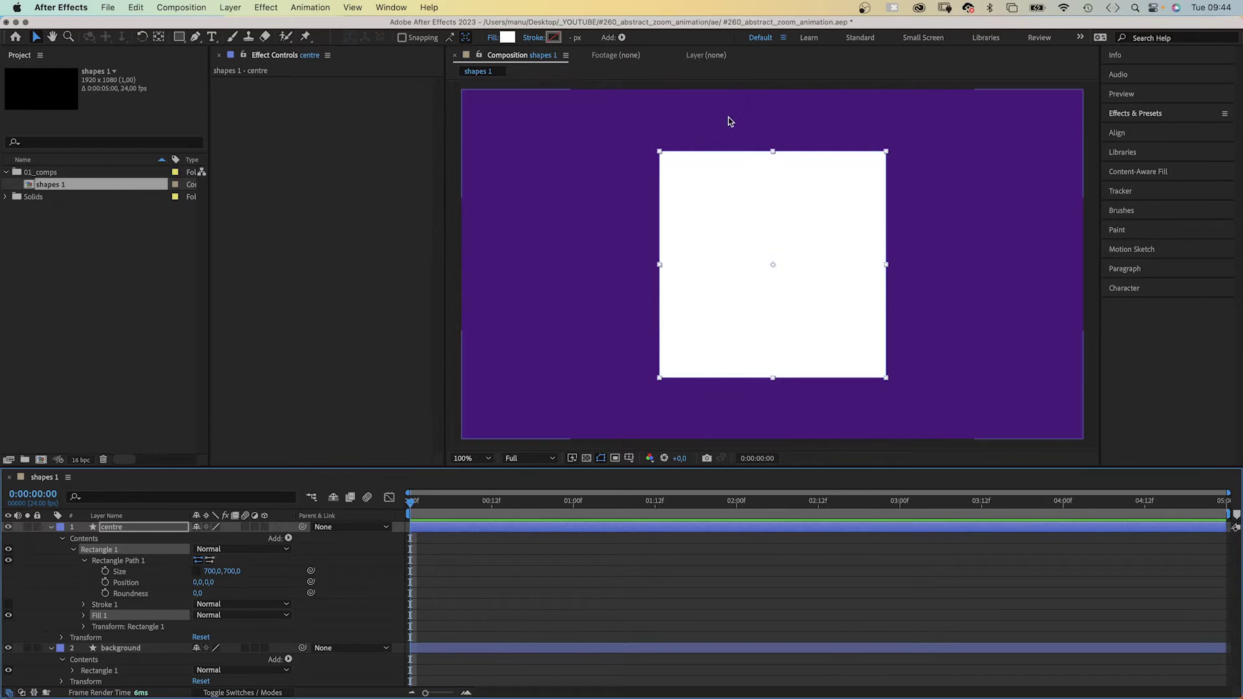
Step: Duplicate the centre layer and rename the copy left
click(73, 586)
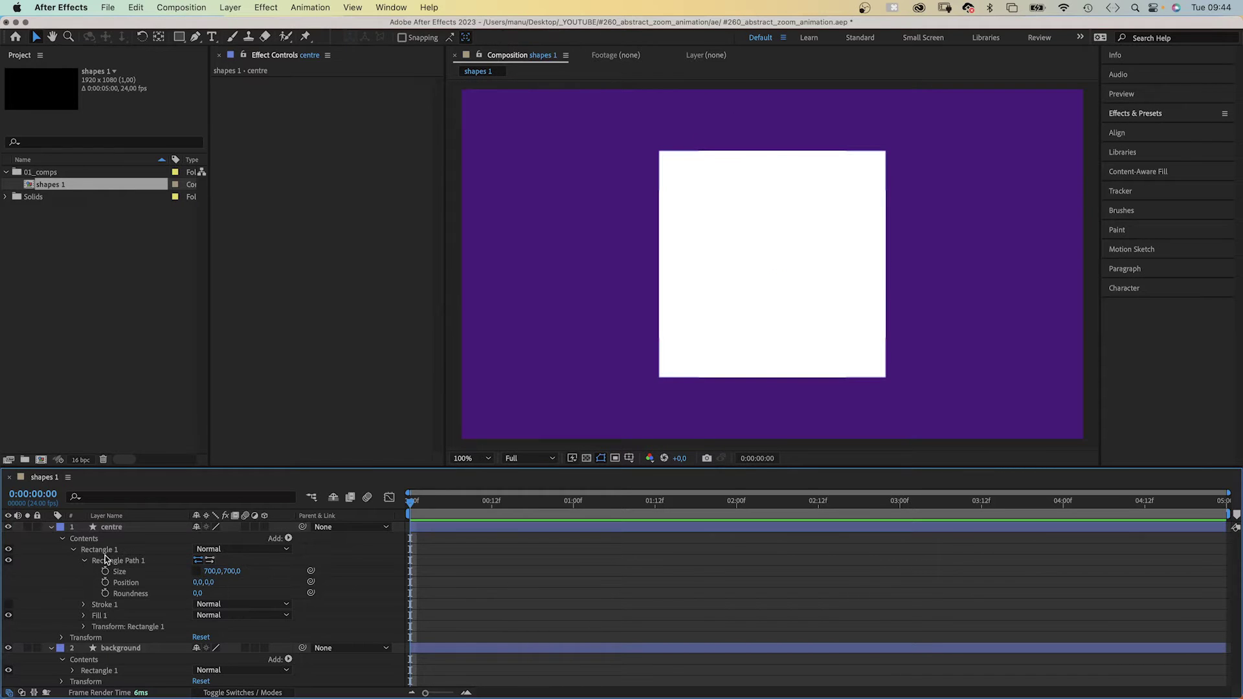
click(51, 527)
click(111, 527)
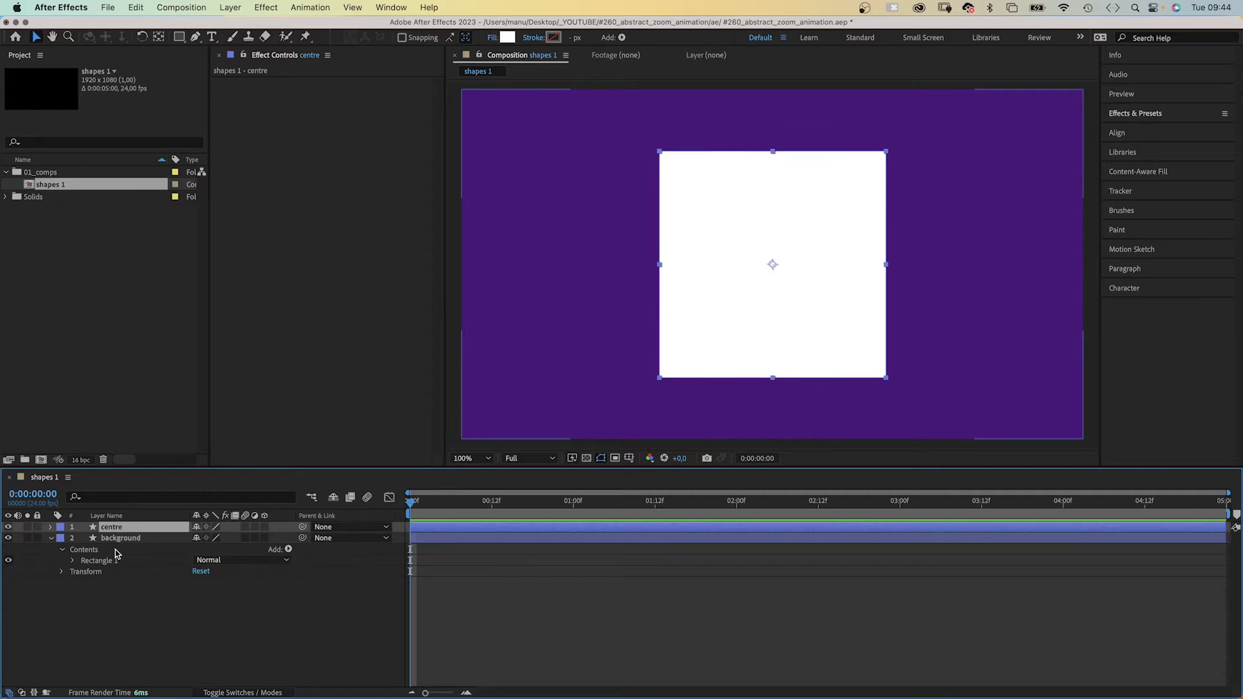
key(super+d)
key(Return)
key(BackSpace)
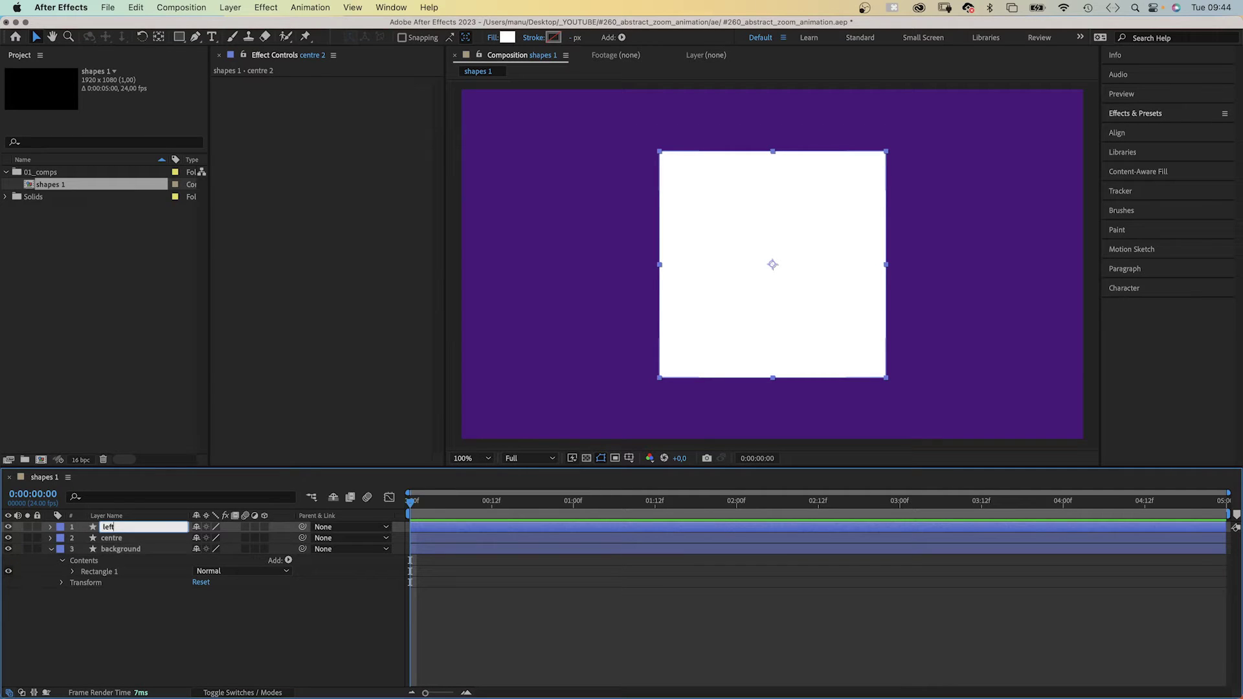
key(Return)
Step: Move the left square to X 260 and fill it red (#FF484C)
key(p)
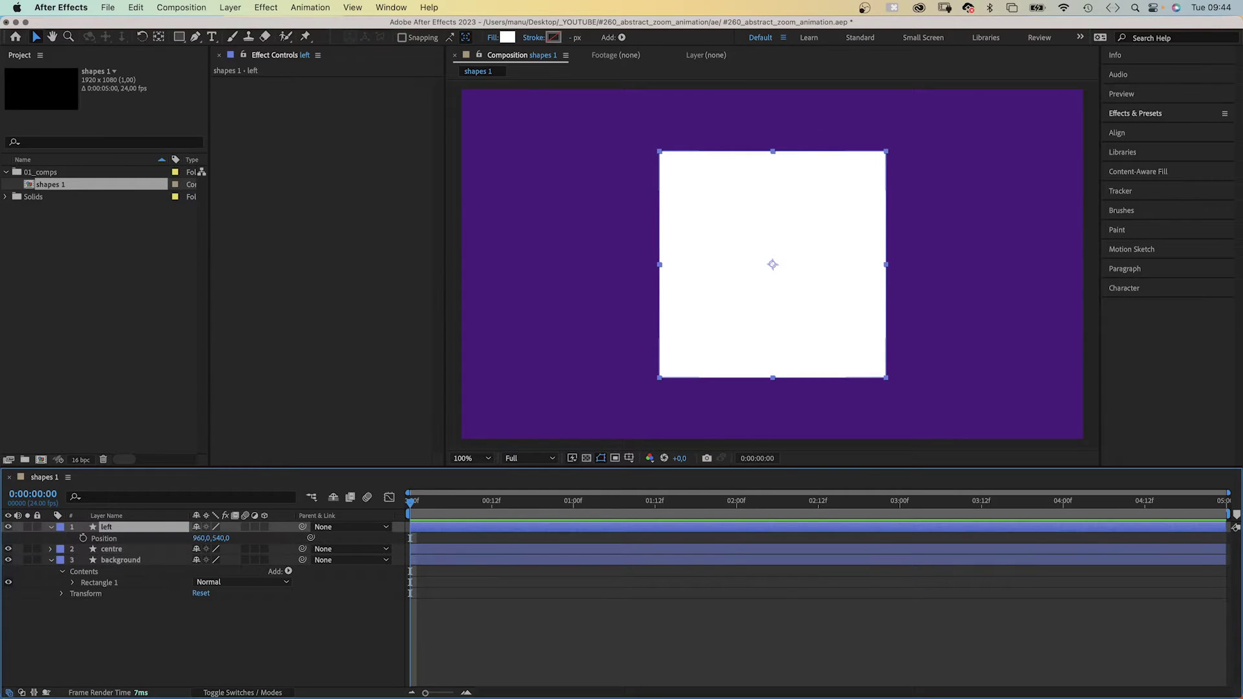
click(203, 538)
key(Return)
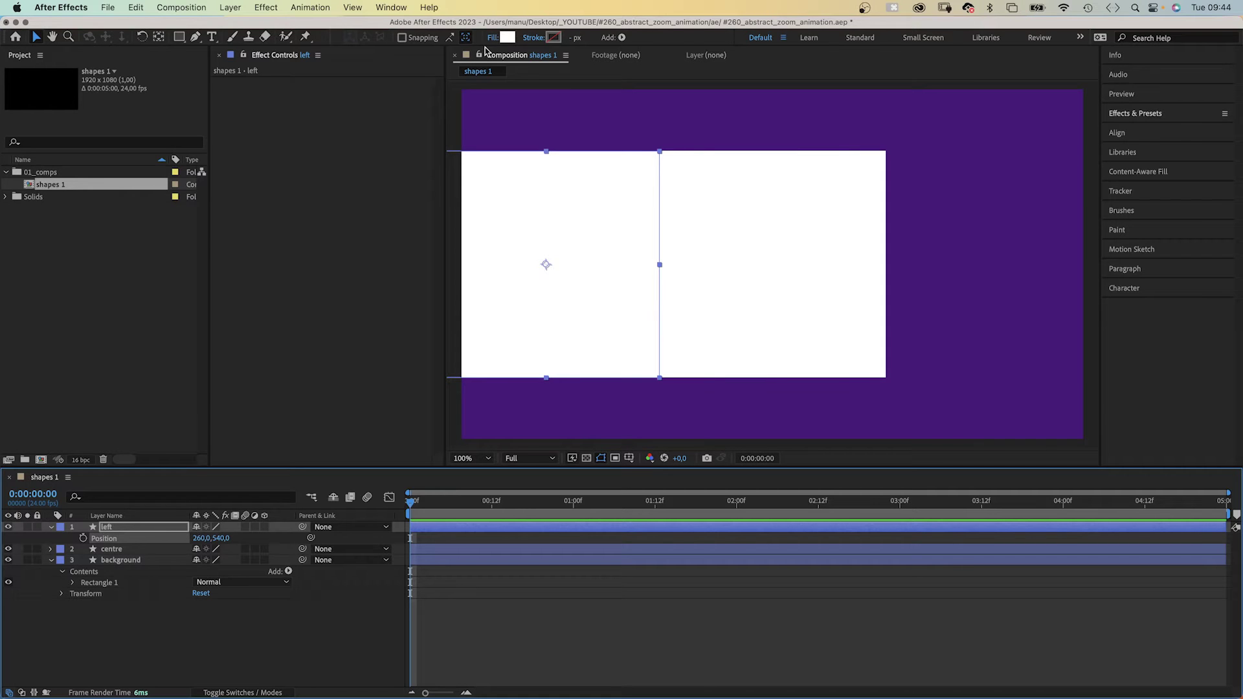
click(507, 38)
drag(597, 198, 508, 235)
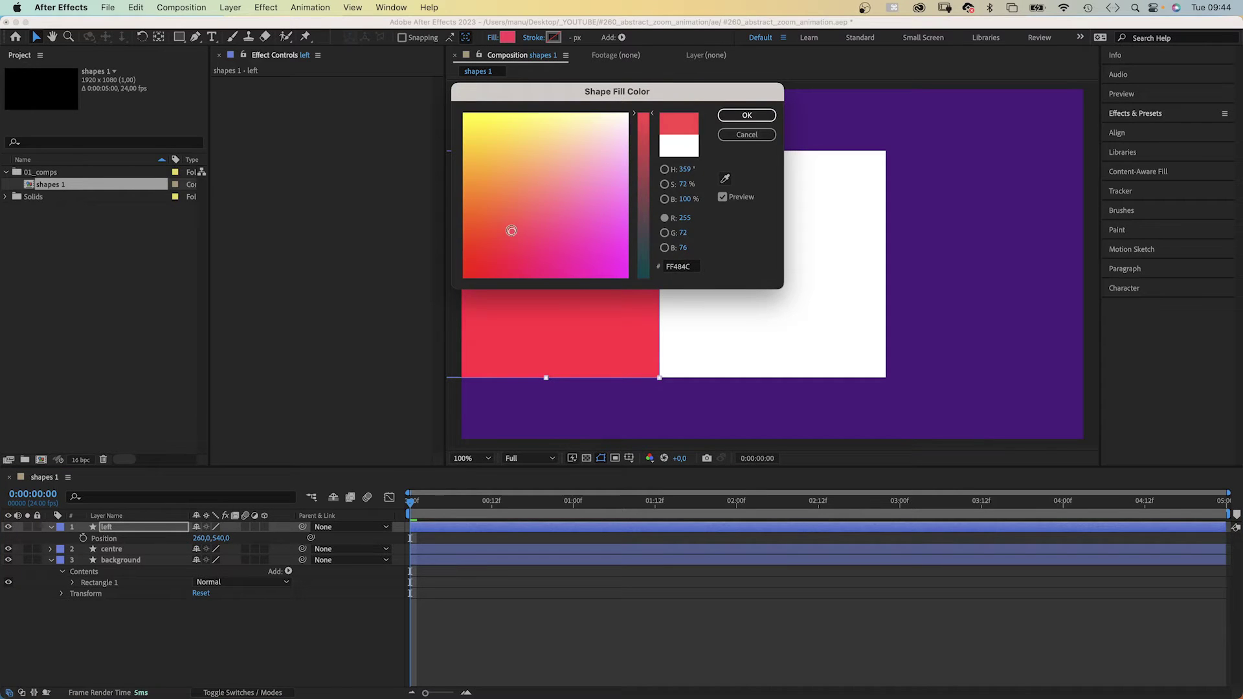
click(723, 119)
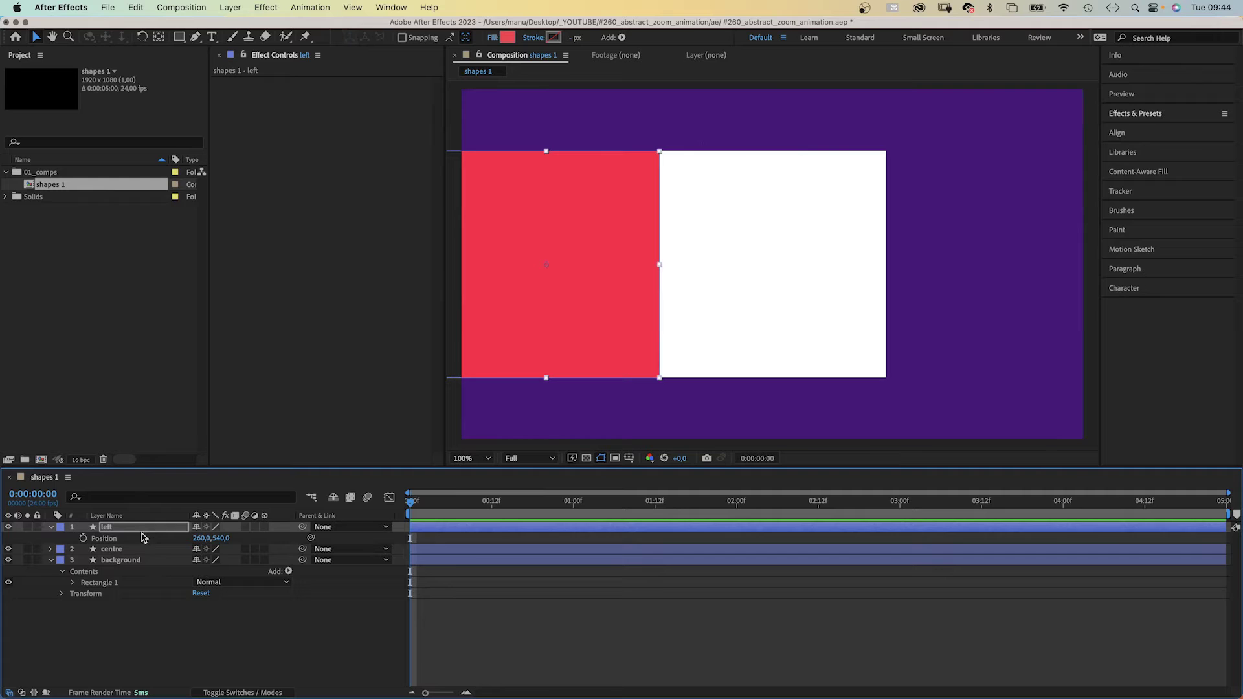
Step: Duplicate the left layer and rename the copy right
key(Return)
key(ctrl+d)
key(Return)
text(right)
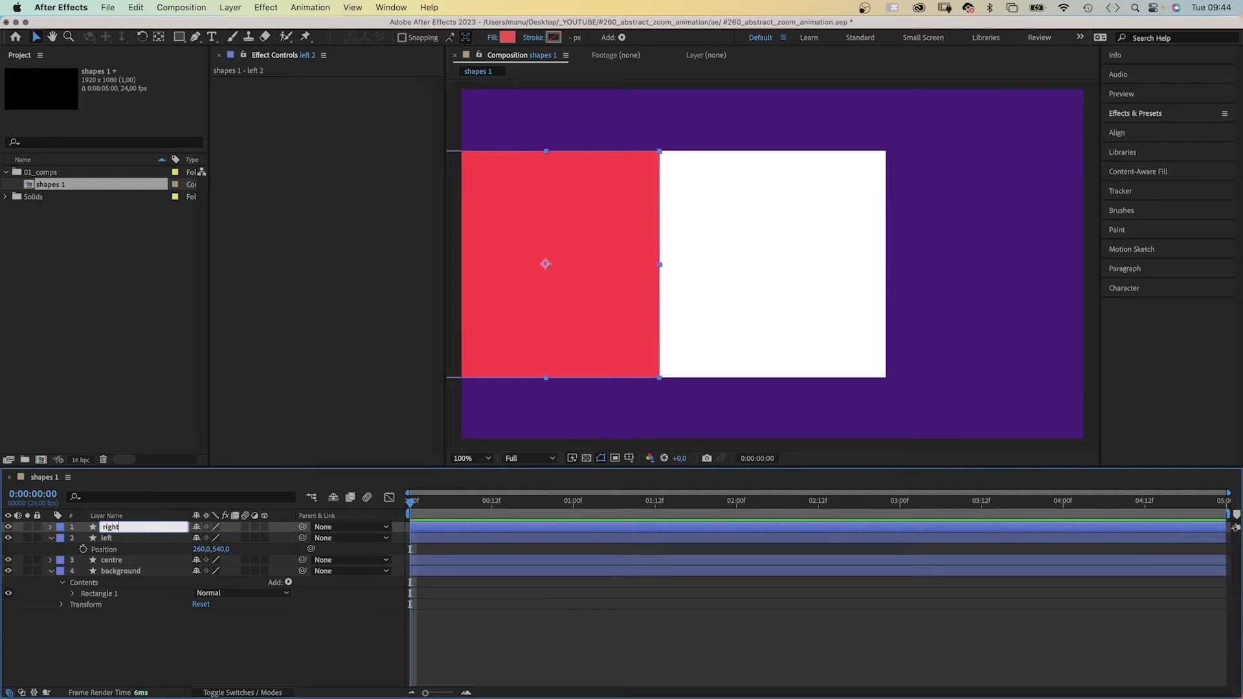
key(Return)
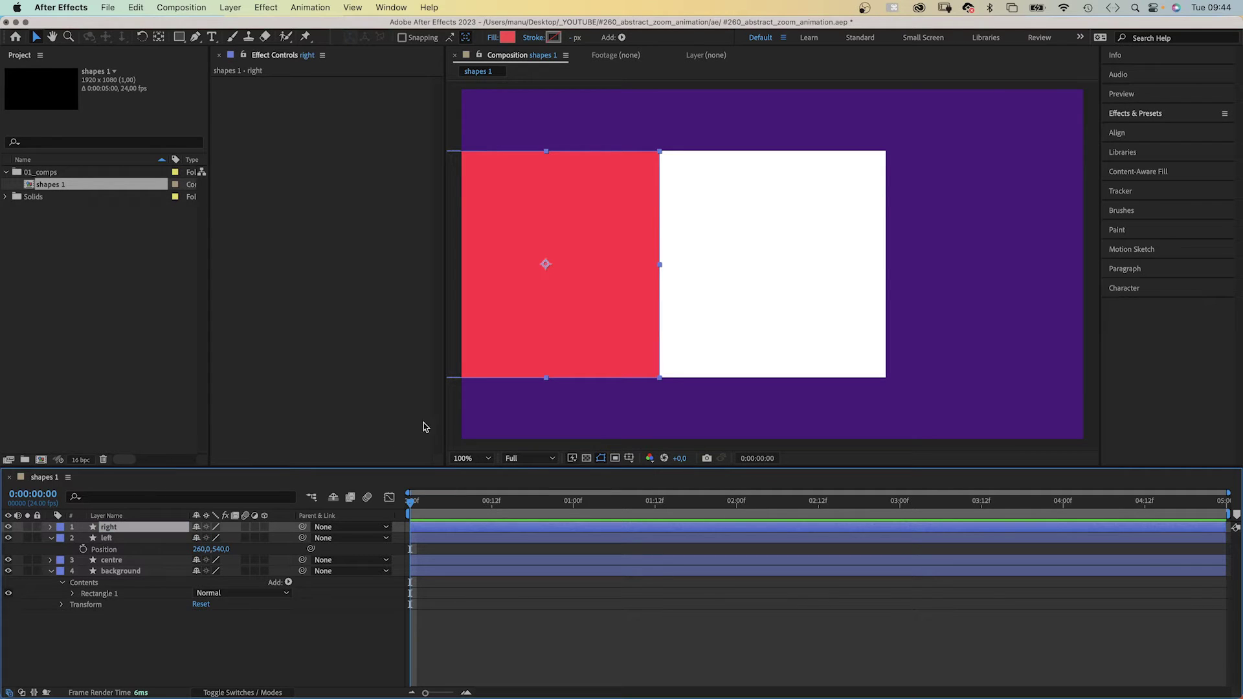
Step: Move the right square to X 1660 and fill it magenta (#FF47CA)
key(p)
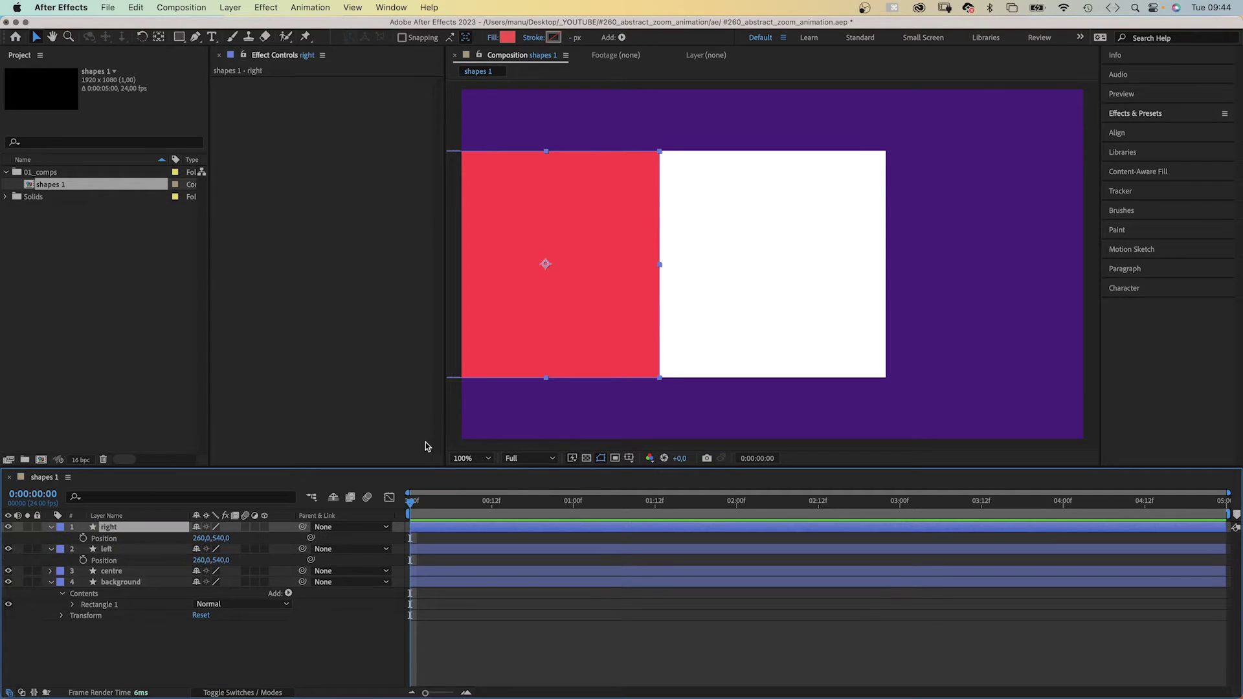
click(202, 539)
key(Return)
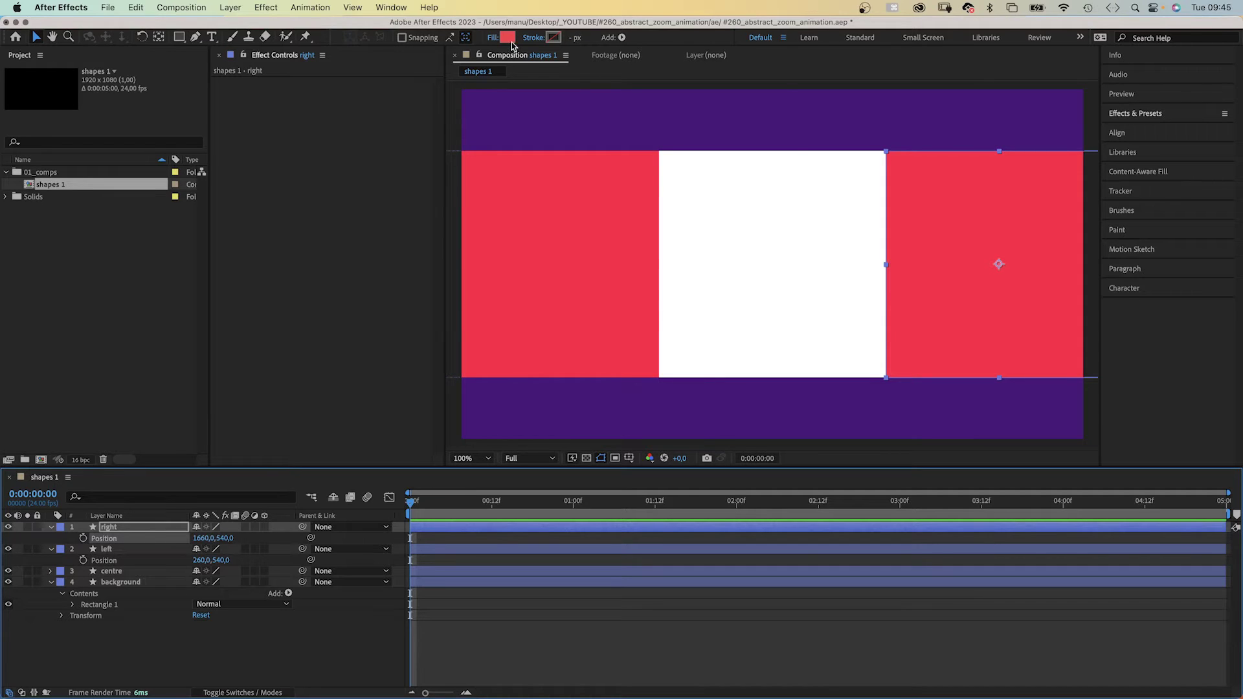
click(507, 36)
drag(533, 222, 594, 232)
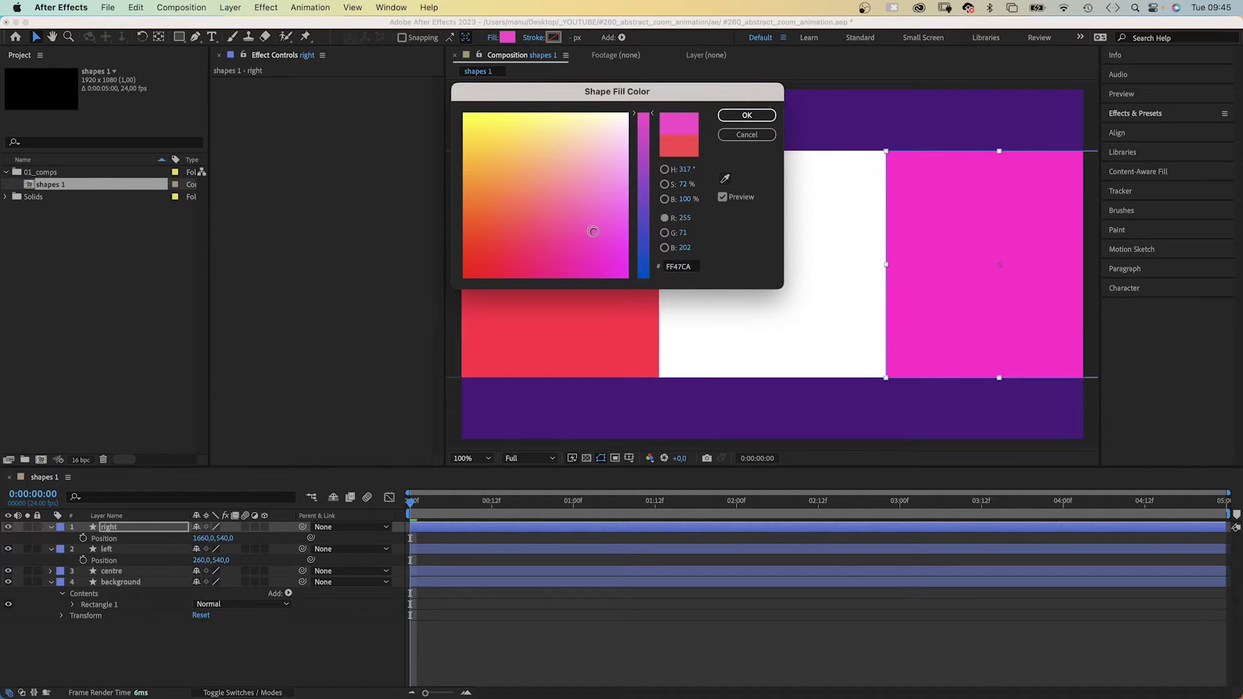
click(728, 118)
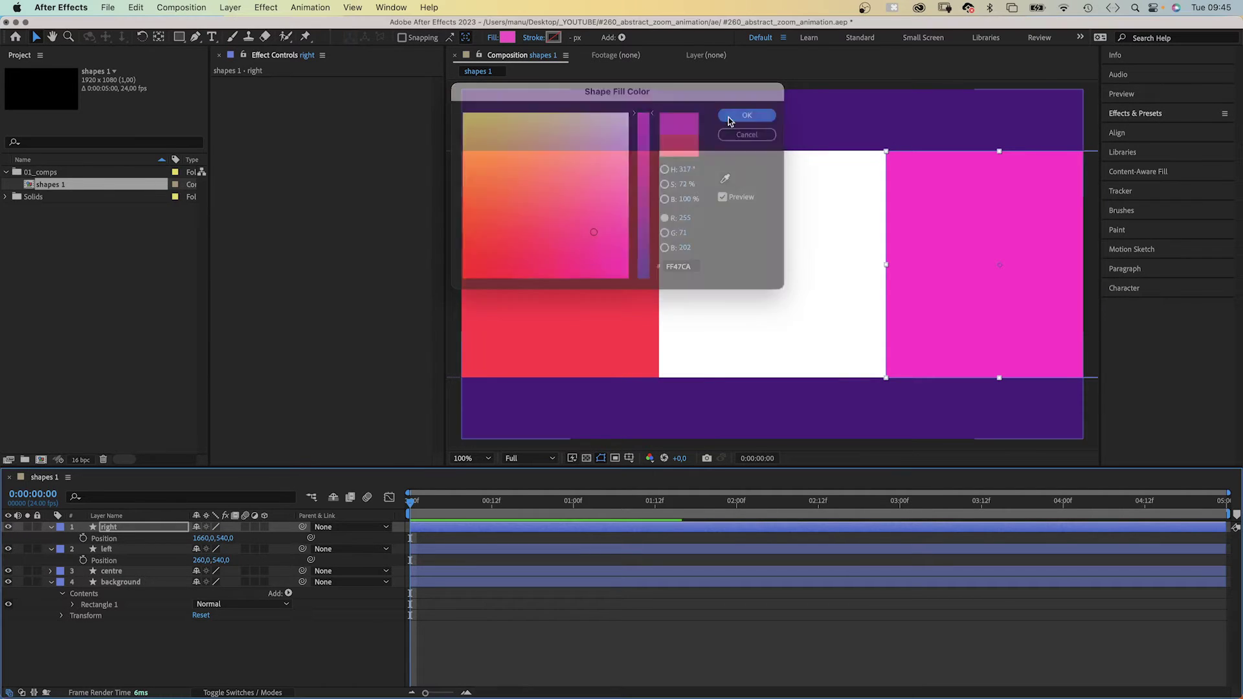
Step: Convert the centre layer's Rectangle Path 1 to a Bezier path and select its Path 1
click(233, 648)
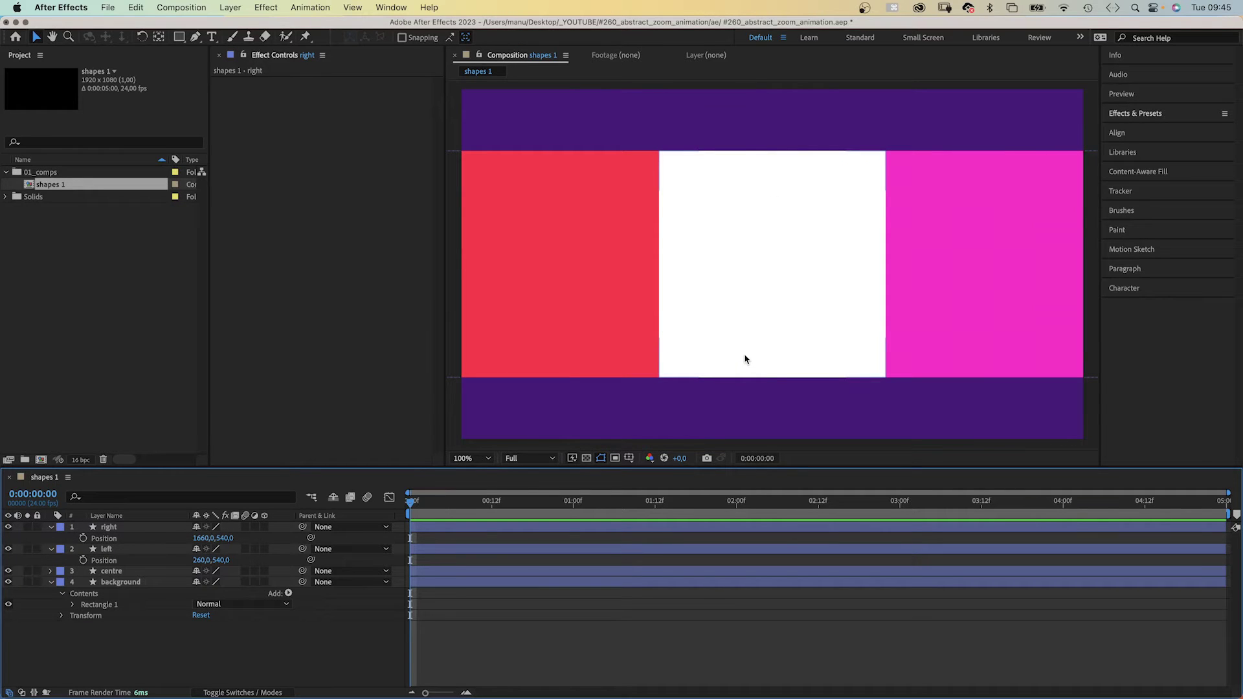
click(112, 571)
click(51, 572)
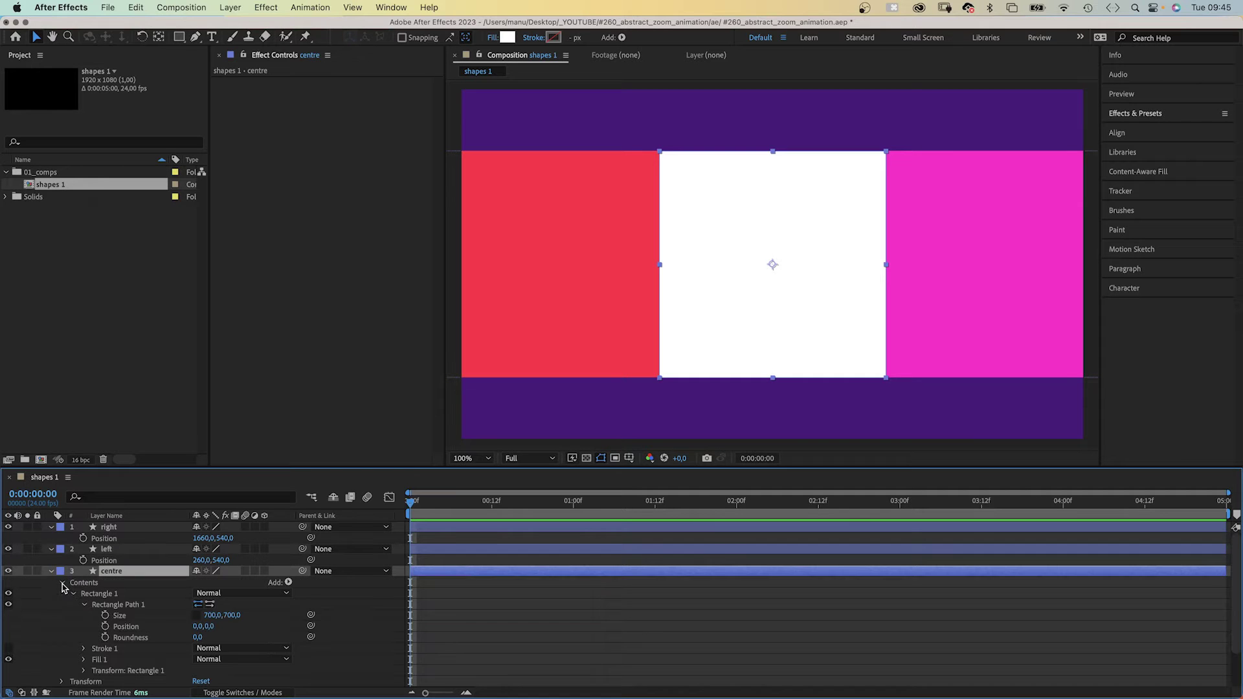
click(110, 605)
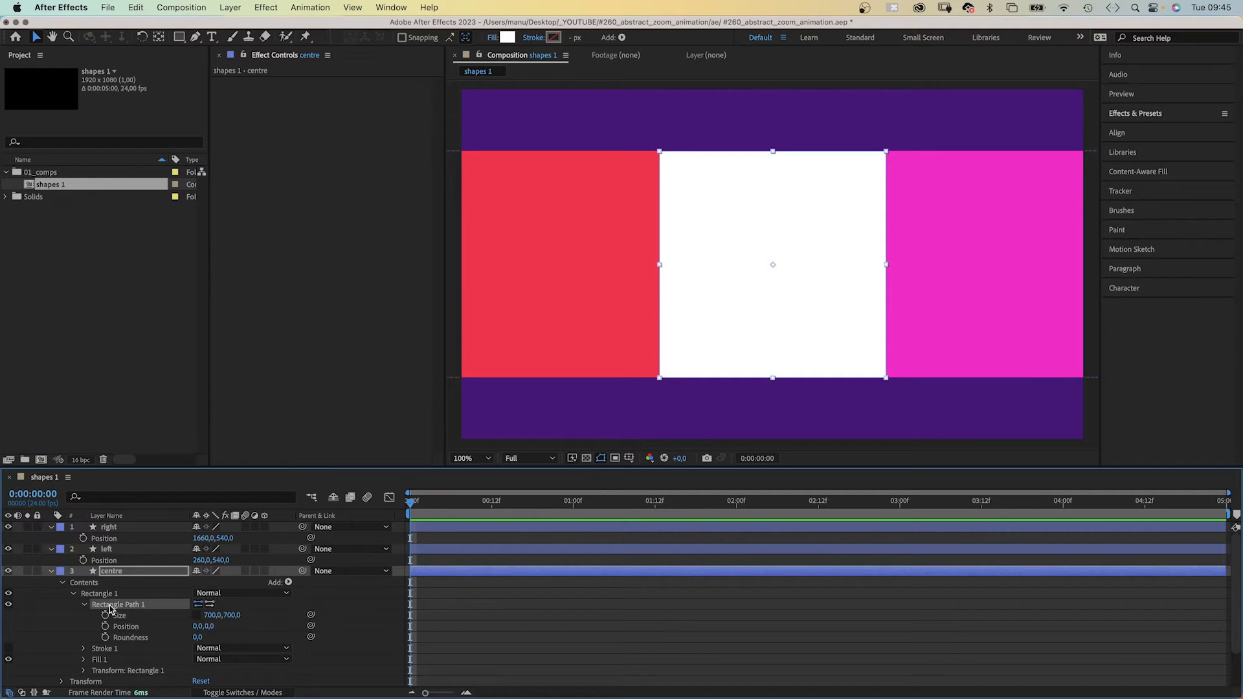
right_click(110, 608)
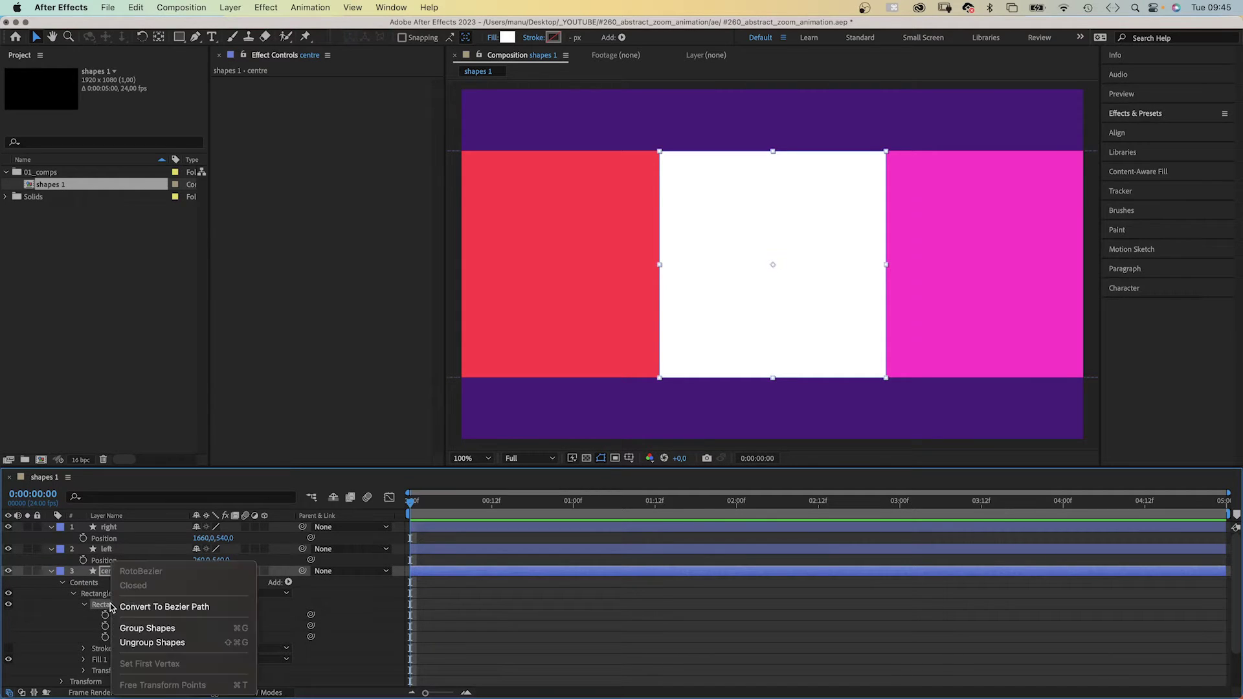
click(159, 609)
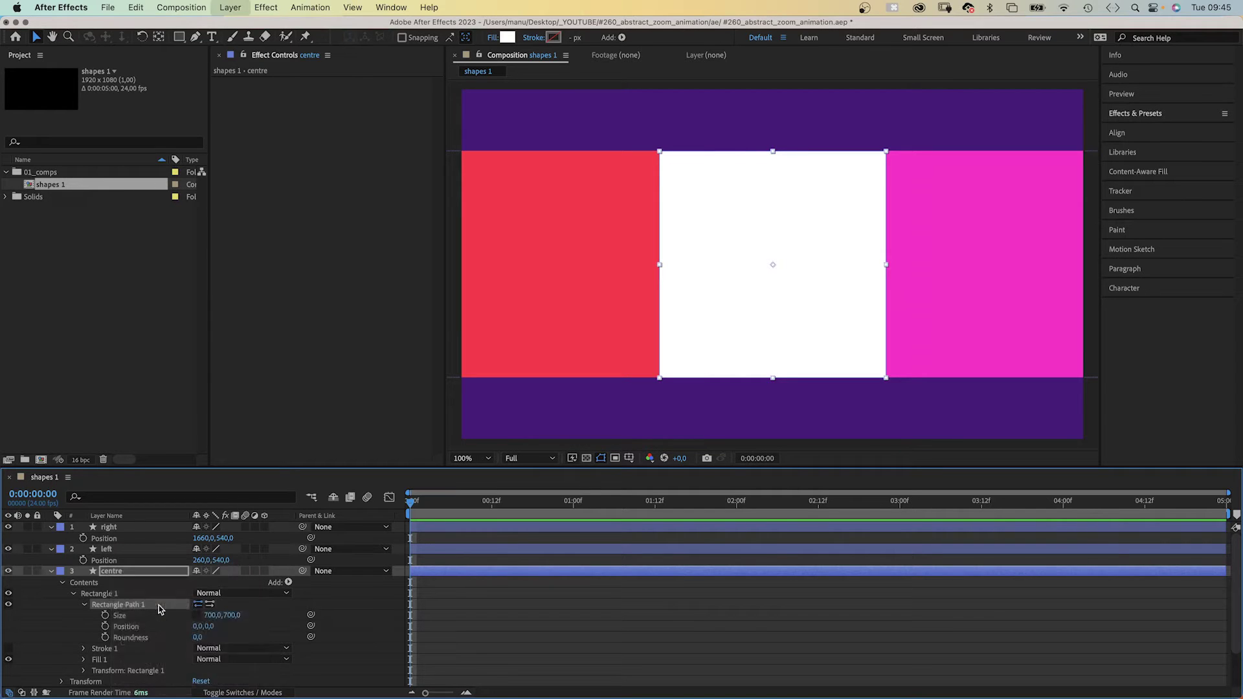
click(84, 605)
click(123, 615)
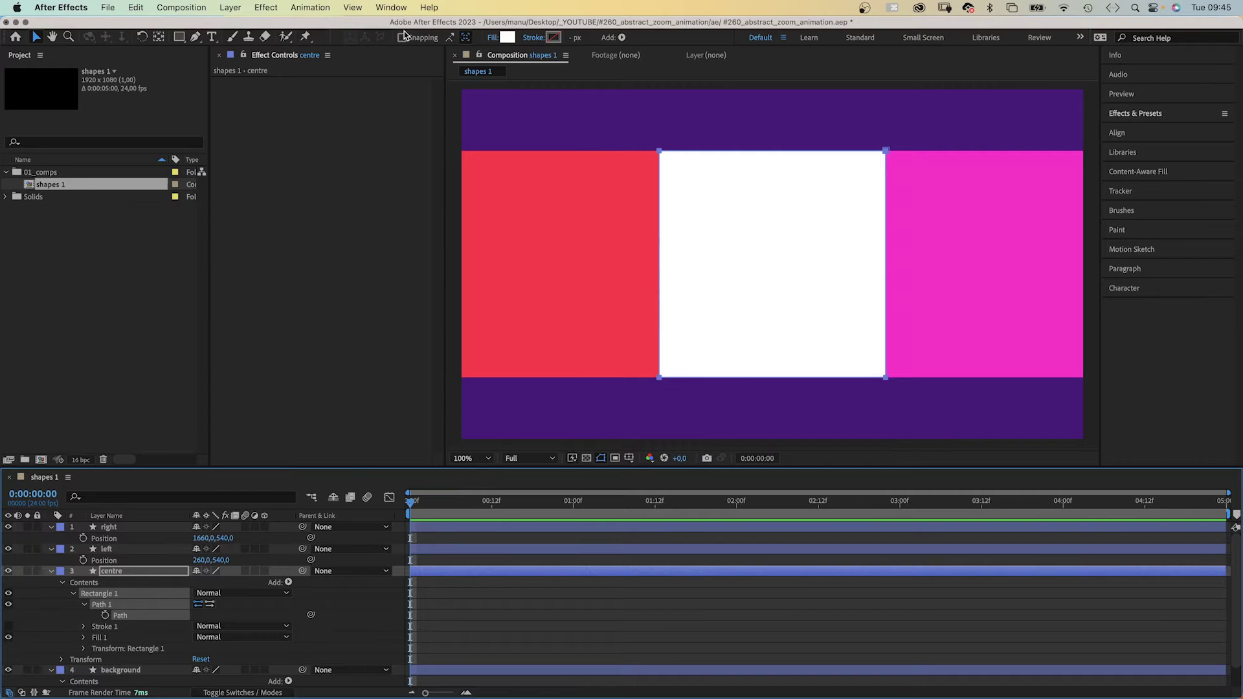
Step: Run Create Nulls From Paths.jsx with Points Follow Nulls on the centre path
click(391, 7)
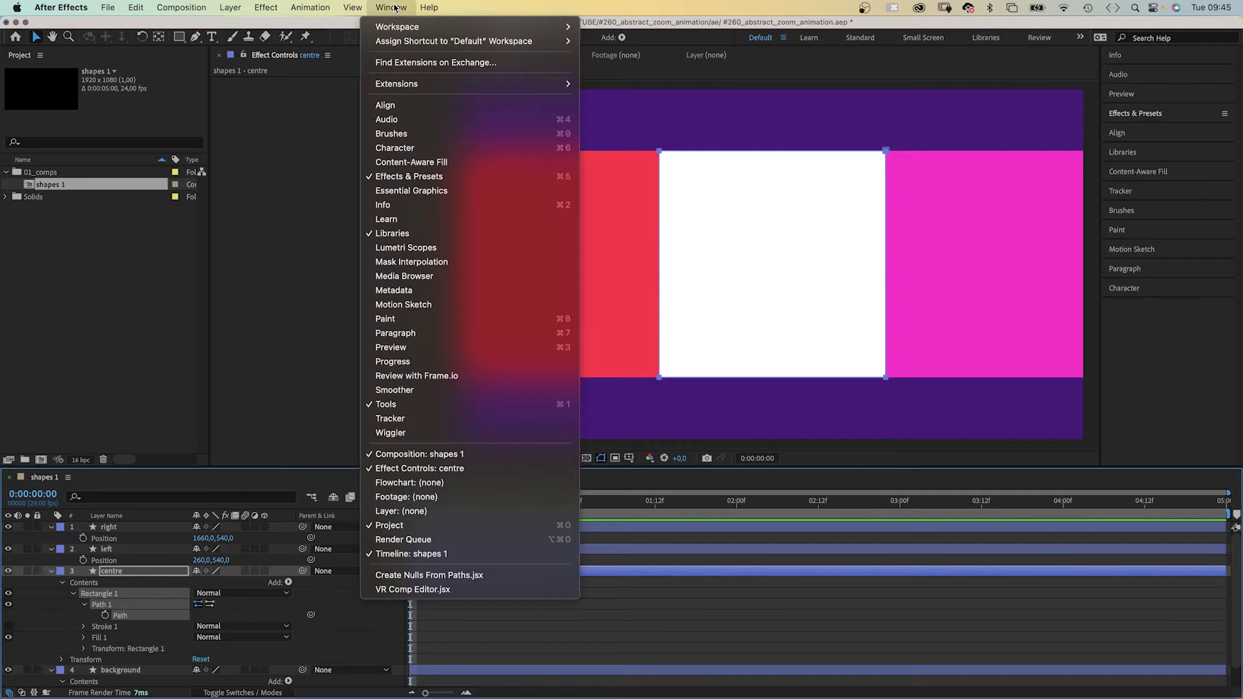
click(471, 575)
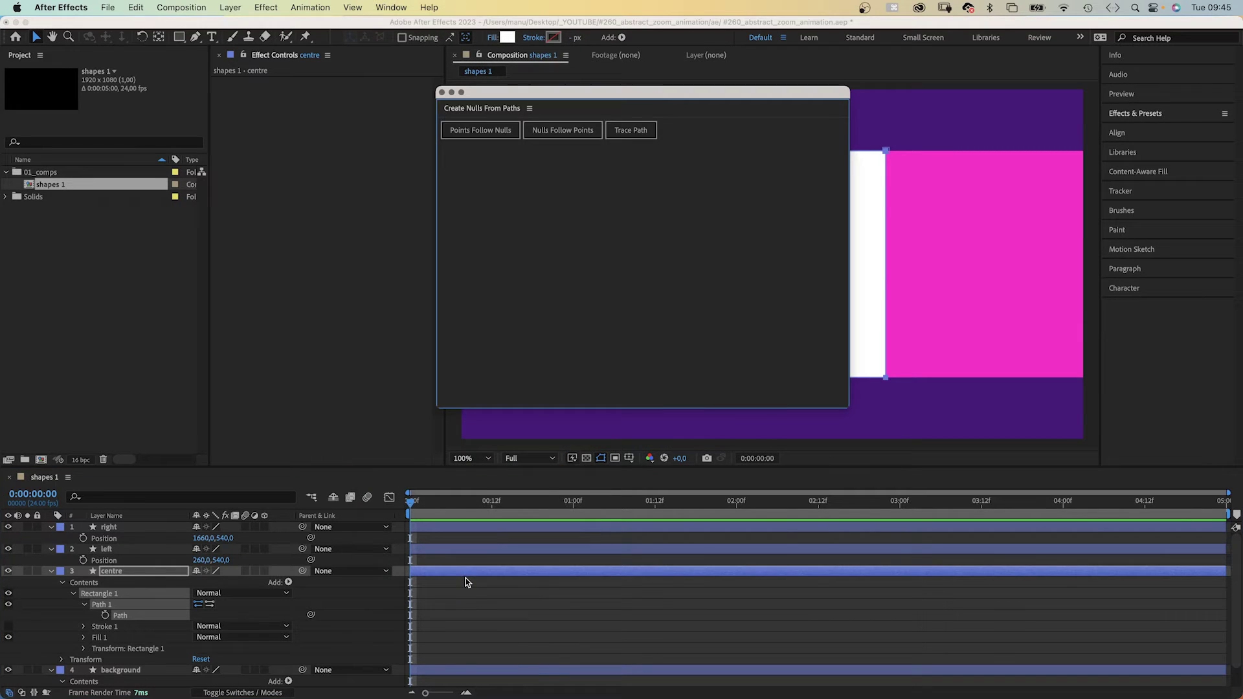
click(476, 131)
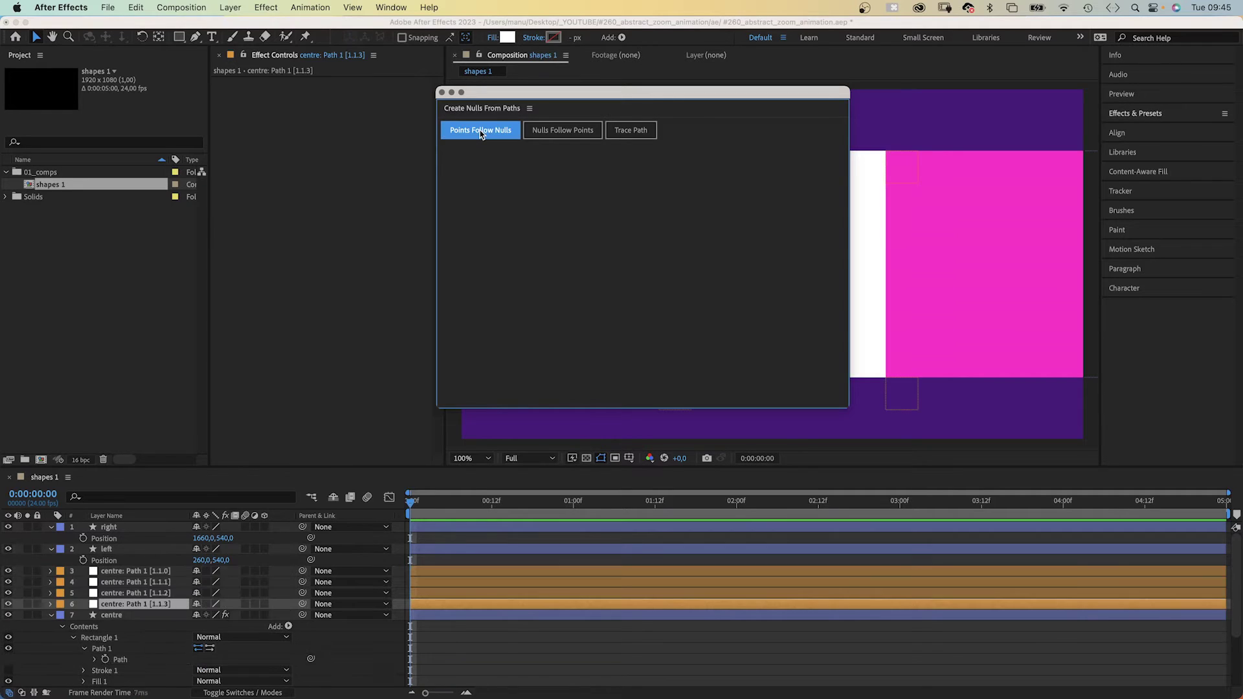
click(441, 92)
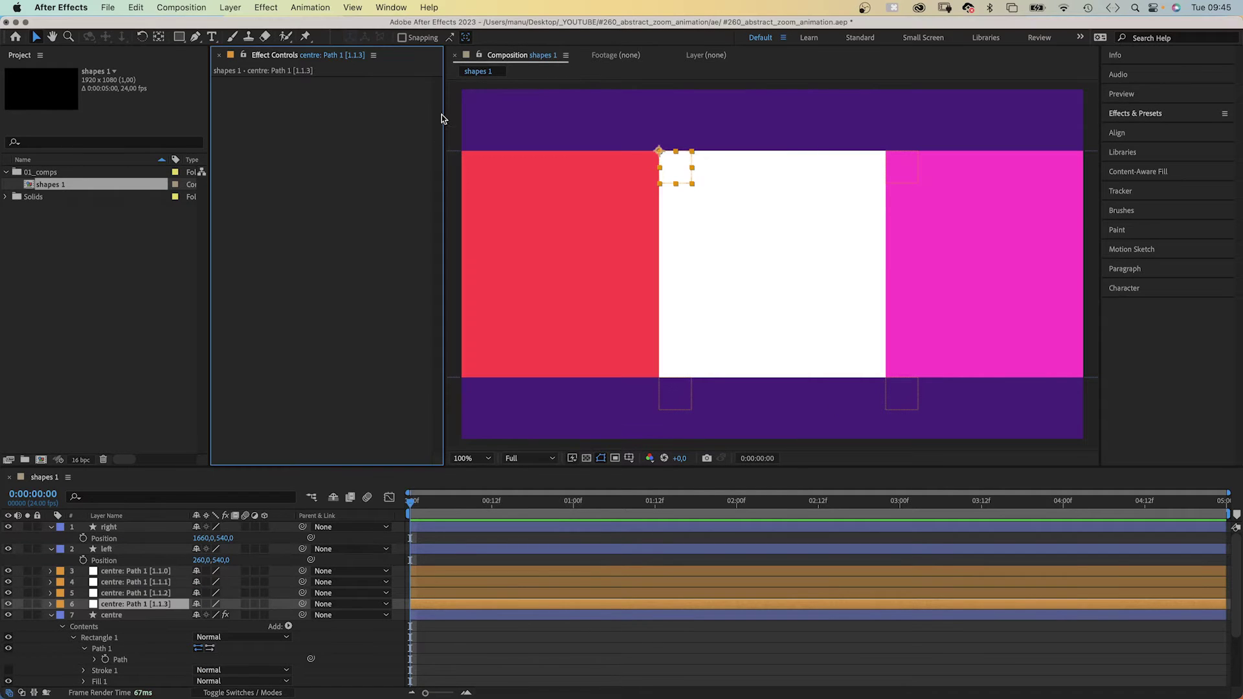
Step: Rename the first two corner nulls top right and bottom right
click(138, 594)
click(131, 582)
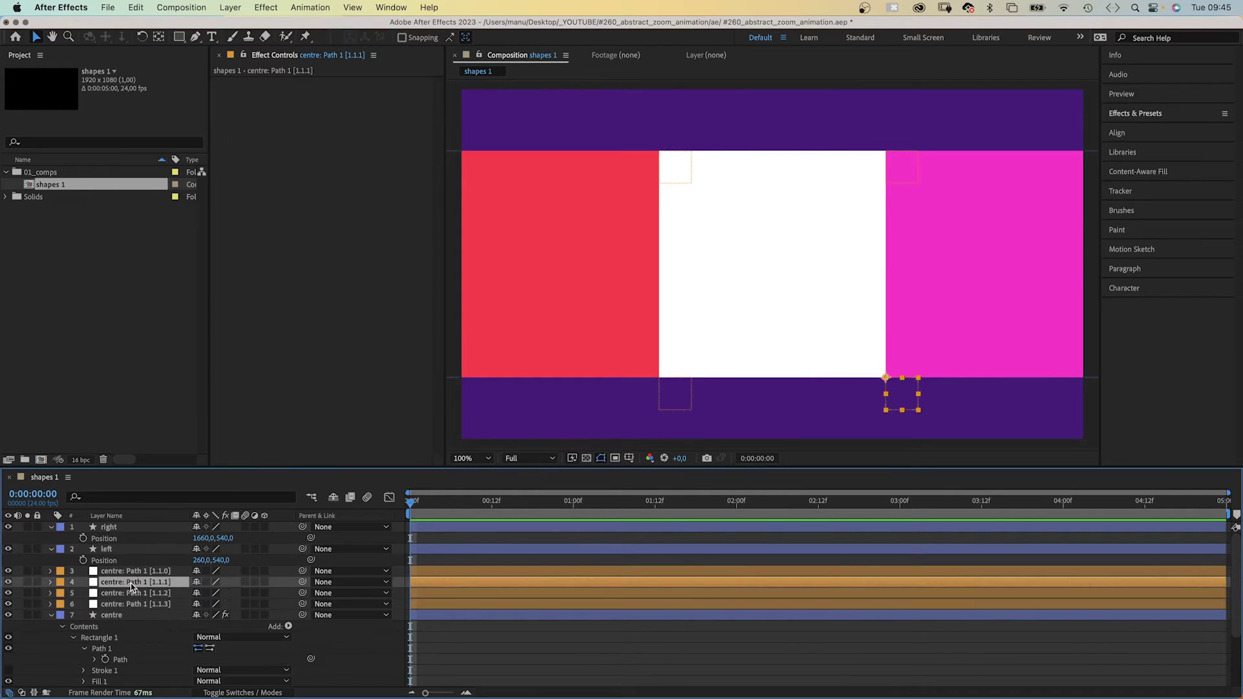
click(130, 571)
key(Return)
text(top right)
key(Return)
click(129, 582)
key(Return)
text(bottom right)
key(Return)
Step: Rename the remaining two corner nulls bottom let and top left
click(134, 593)
key(Return)
text(bottom let)
key(Return)
click(121, 603)
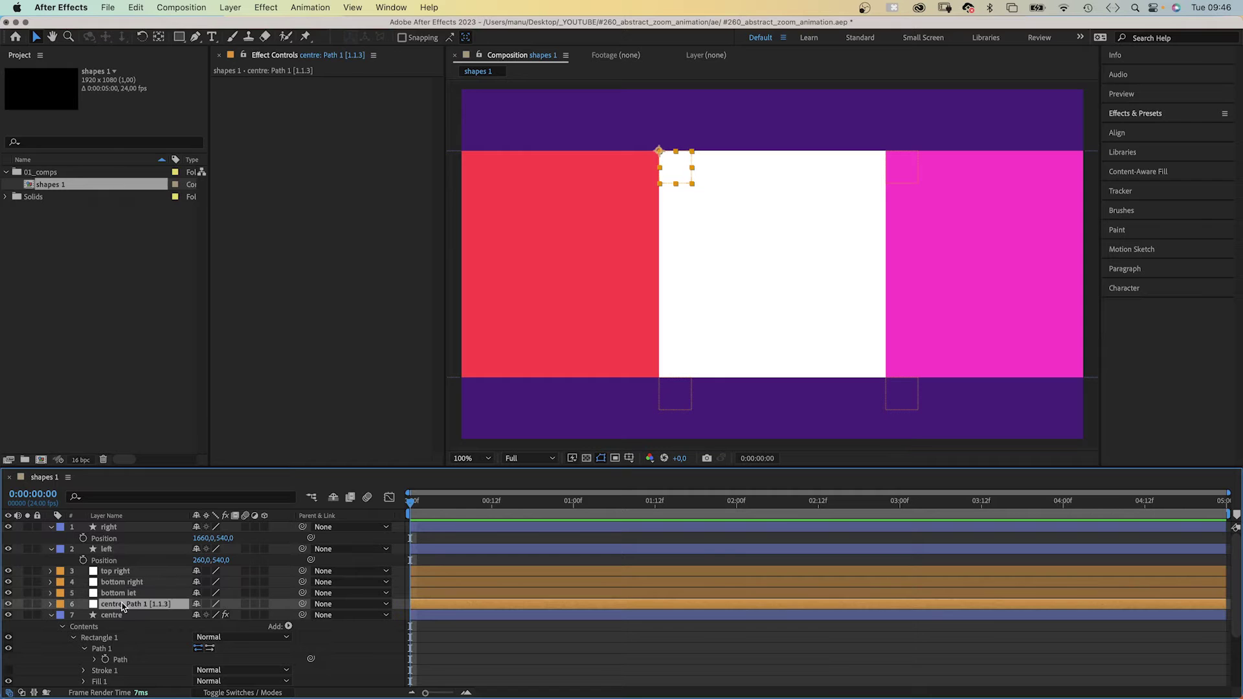
key(Return)
text(top left)
key(Return)
Step: Test-drag the top-left corner null, then undo the move
mouse_move(671, 152)
mouse_down()
mouse_move(743, 116)
mouse_move(670, 137)
mouse_move(683, 135)
mouse_up()
key(Return)
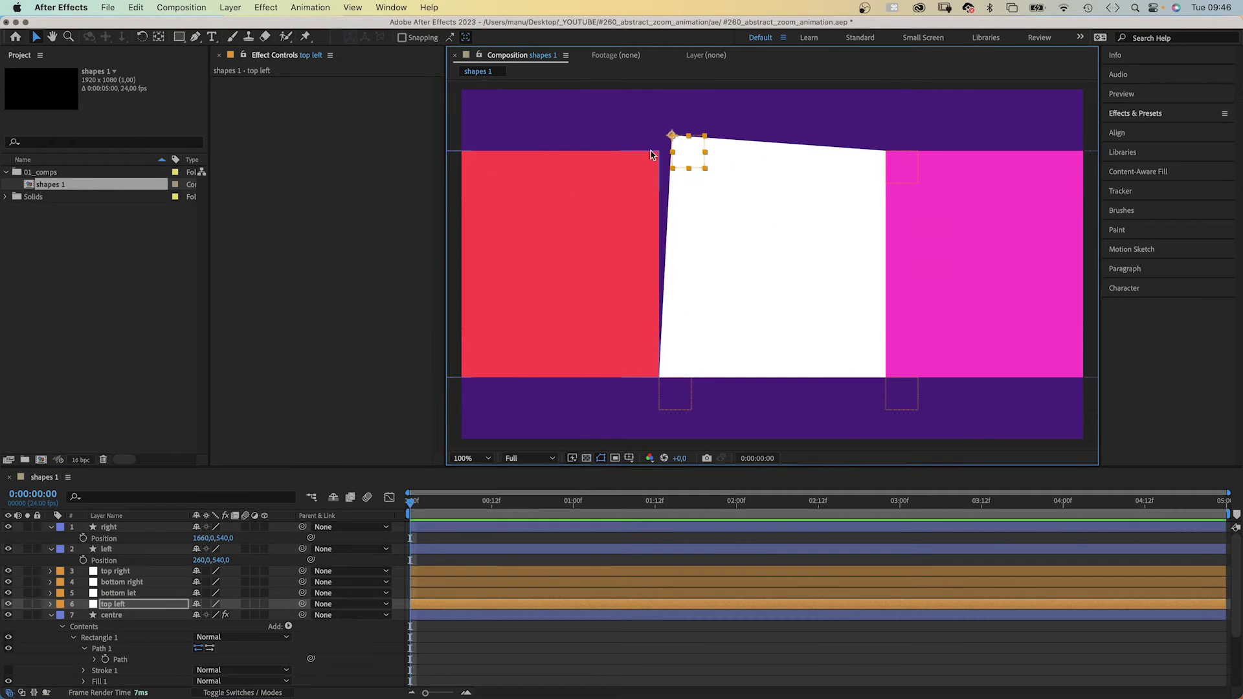
key(cmd+z)
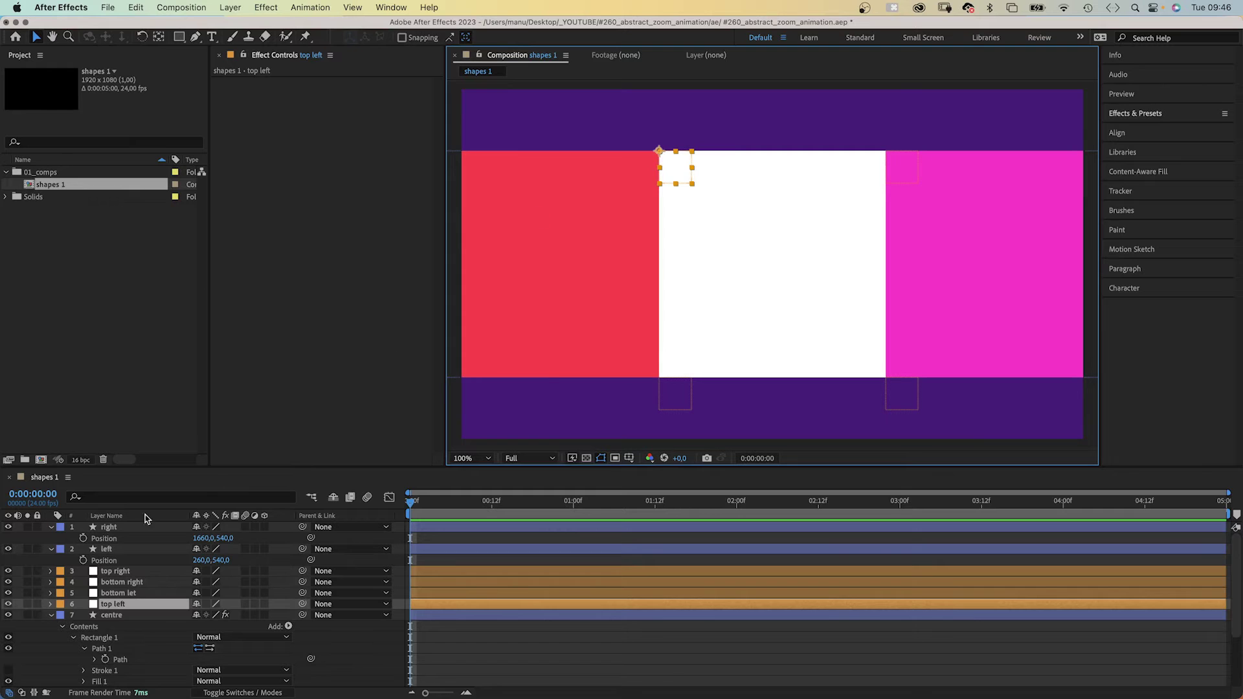
Step: Create four point-following nulls for the left shape's path
click(106, 549)
click(63, 572)
click(62, 572)
click(61, 561)
click(74, 572)
click(84, 583)
click(120, 594)
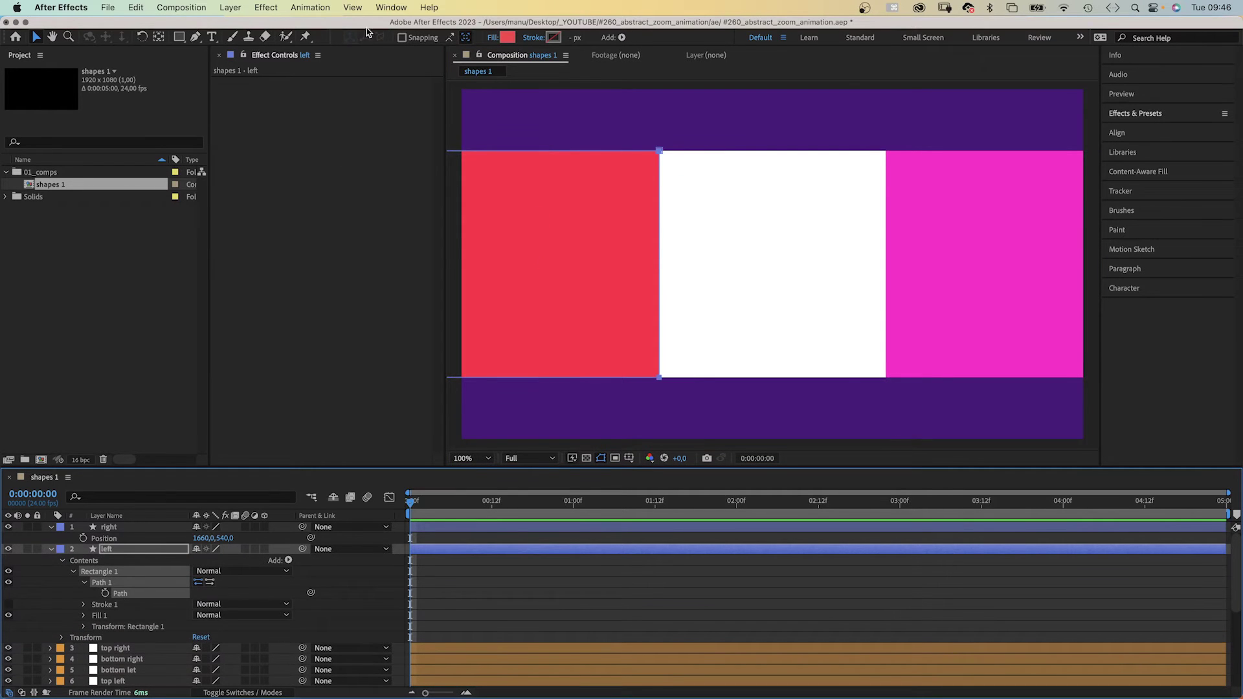
click(392, 7)
click(463, 580)
click(481, 130)
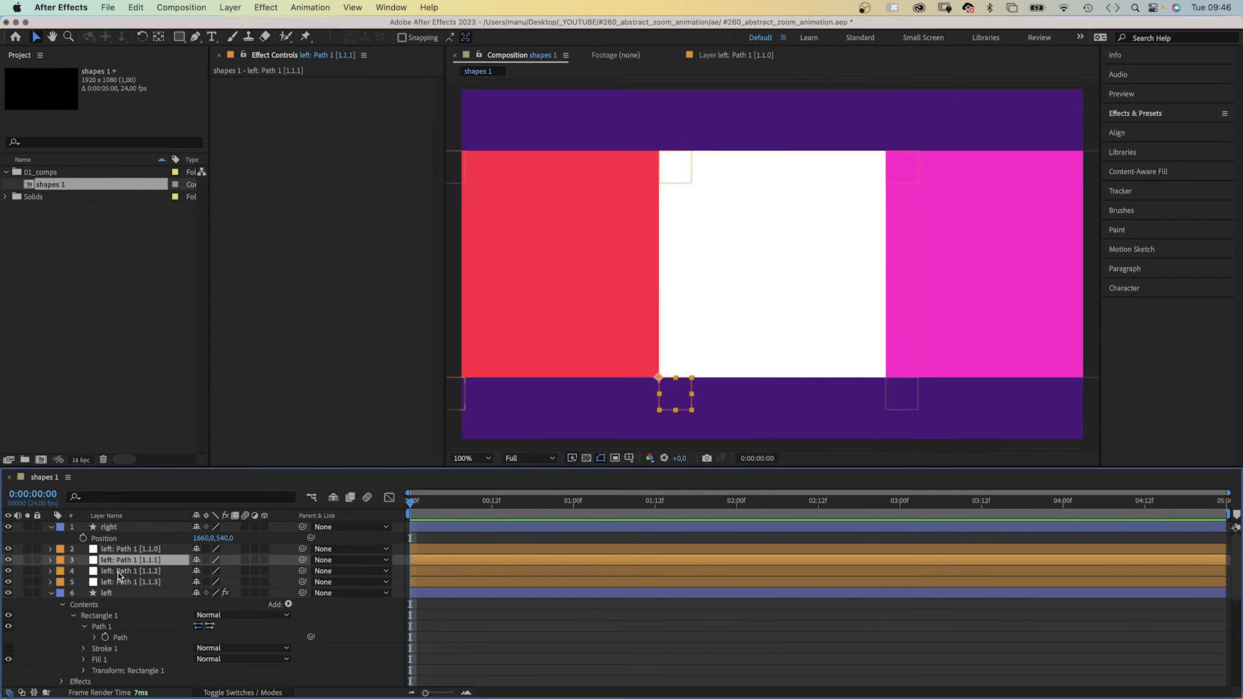
Step: Create four point-following nulls for the right shape's path
click(50, 528)
click(51, 527)
right_click(120, 572)
key(Escape)
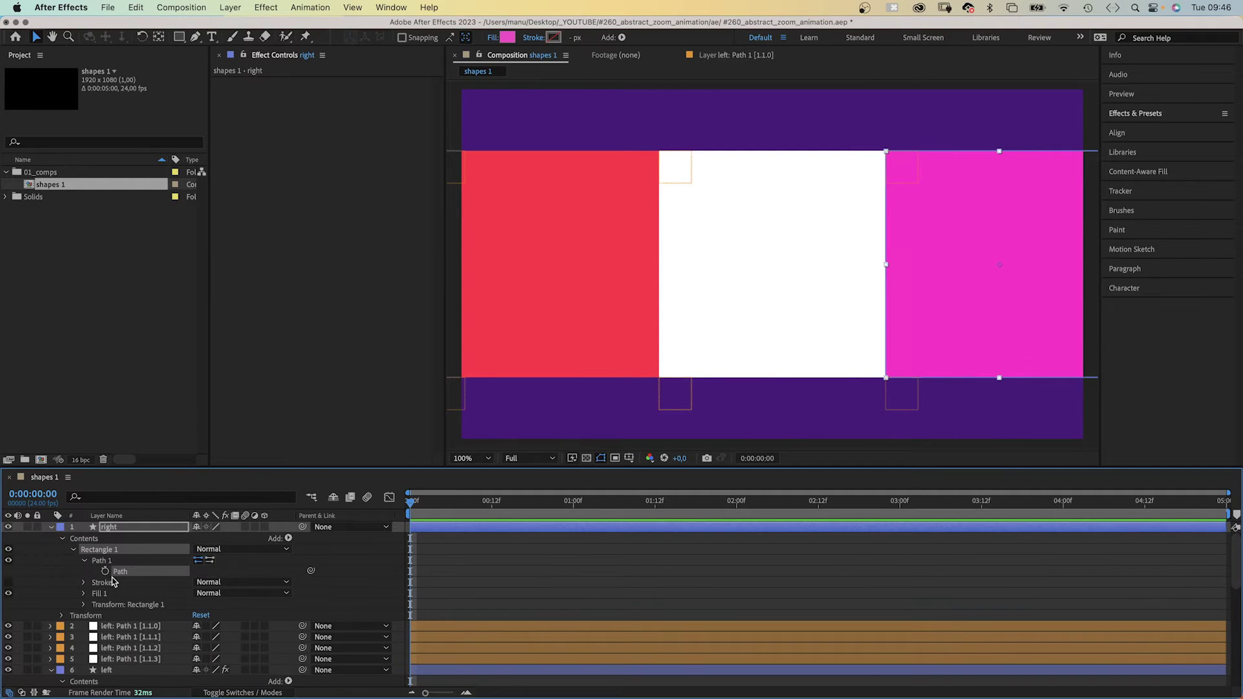
click(391, 7)
click(421, 575)
click(481, 130)
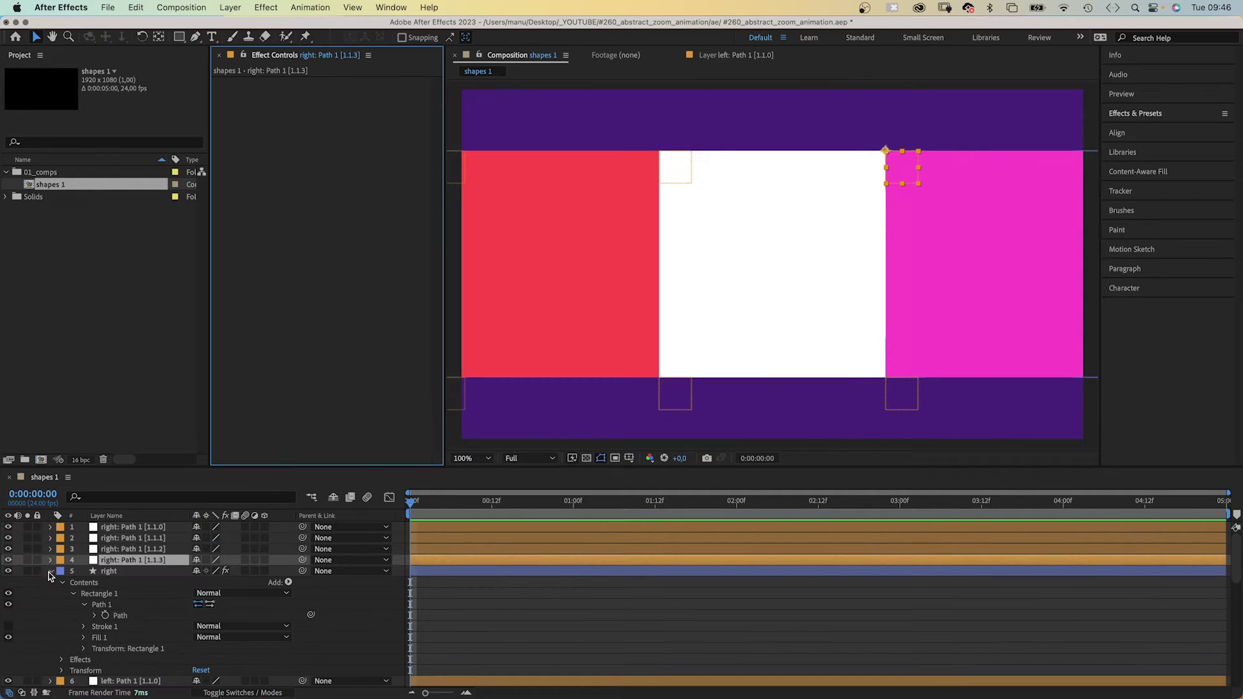
click(51, 571)
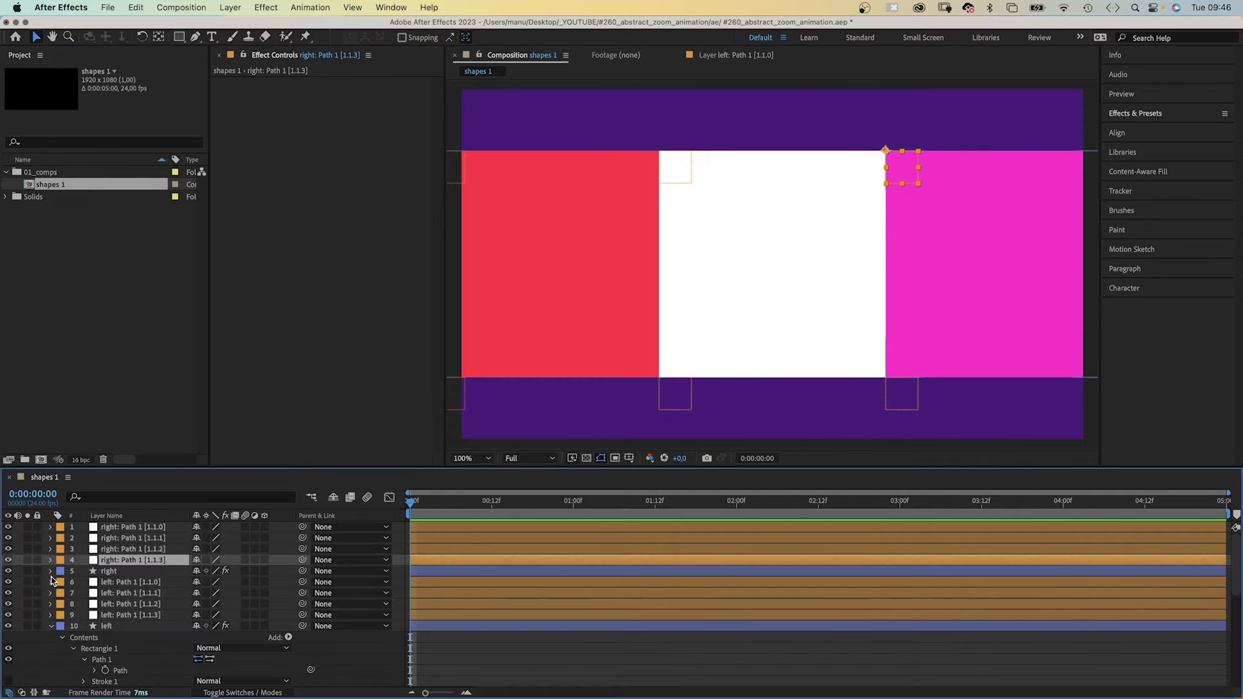
click(106, 627)
Step: Make the top left null drive the left shape's first point and delete null [1.1.0]
click(111, 617)
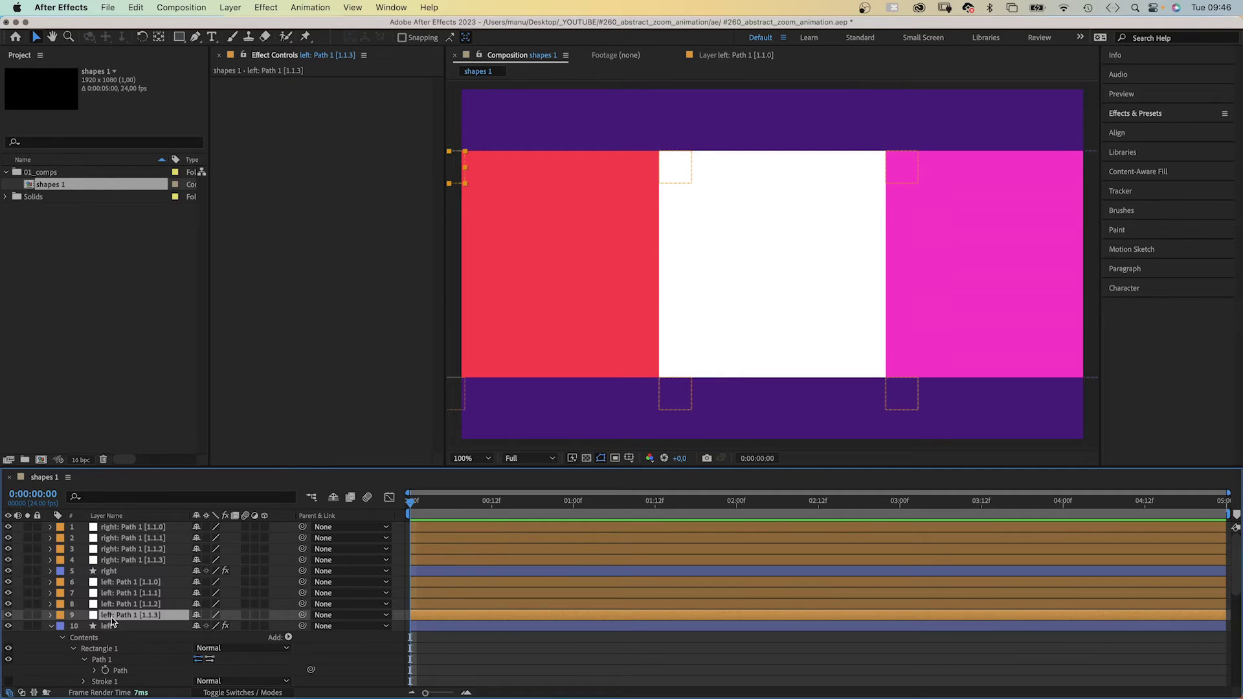
click(117, 582)
click(122, 592)
click(133, 583)
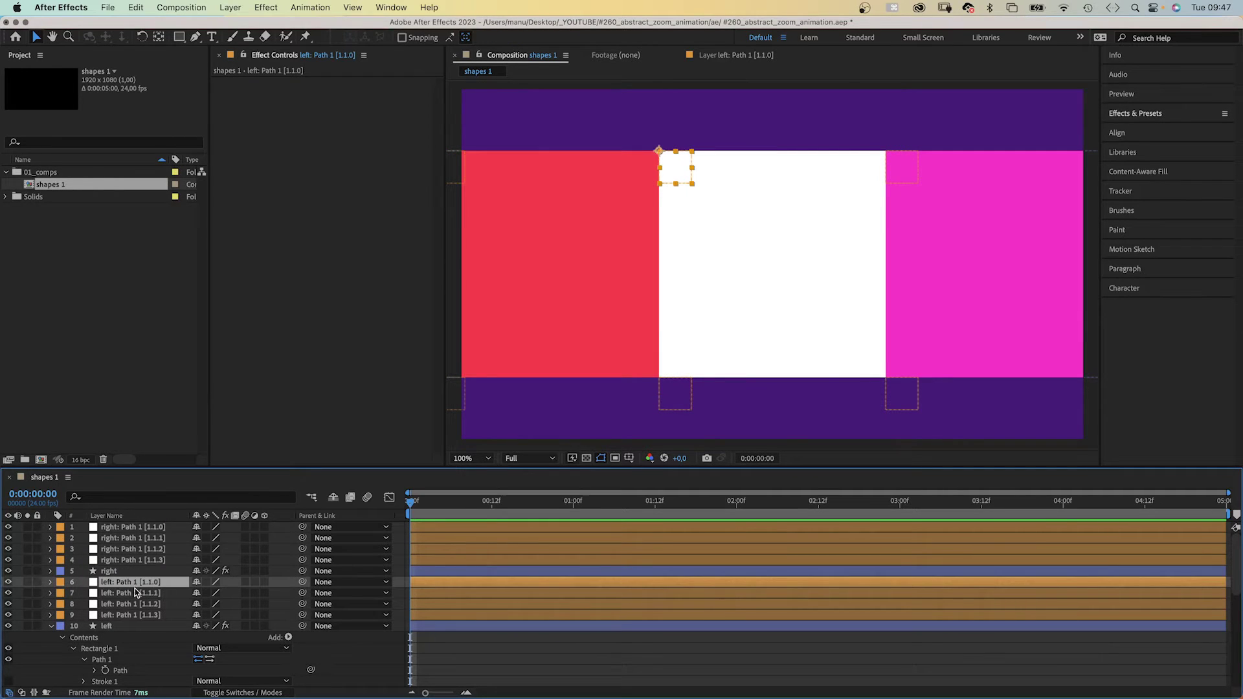
click(144, 595)
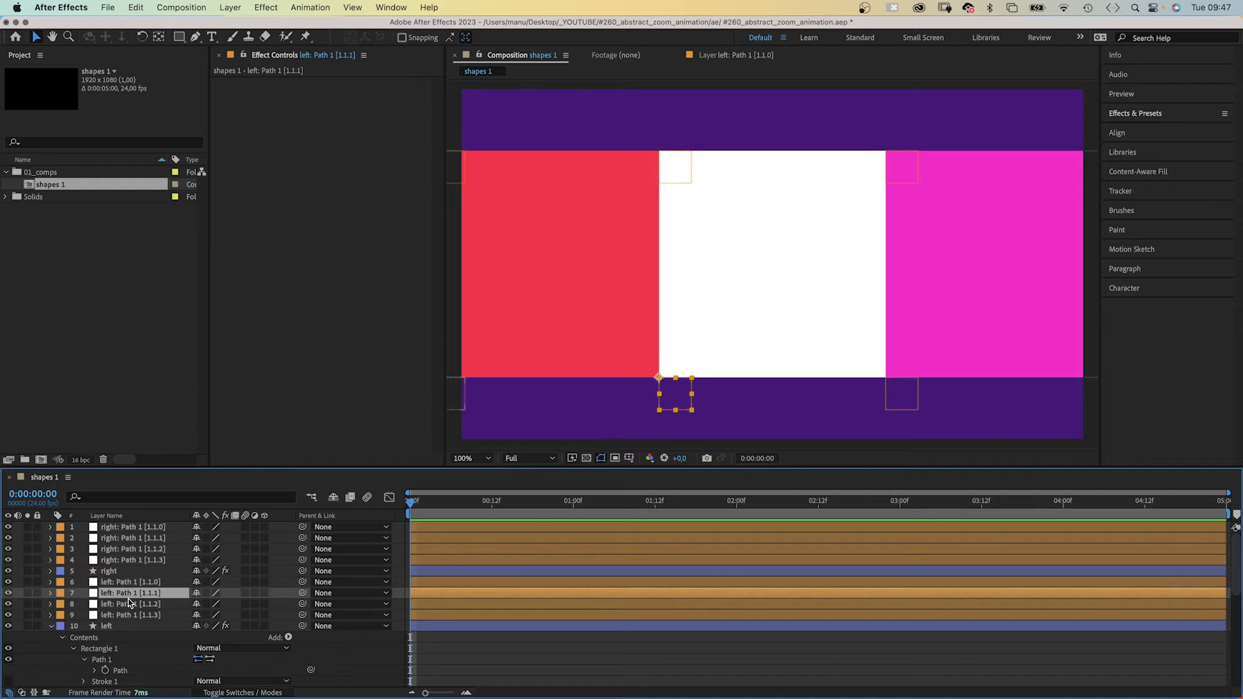
click(106, 627)
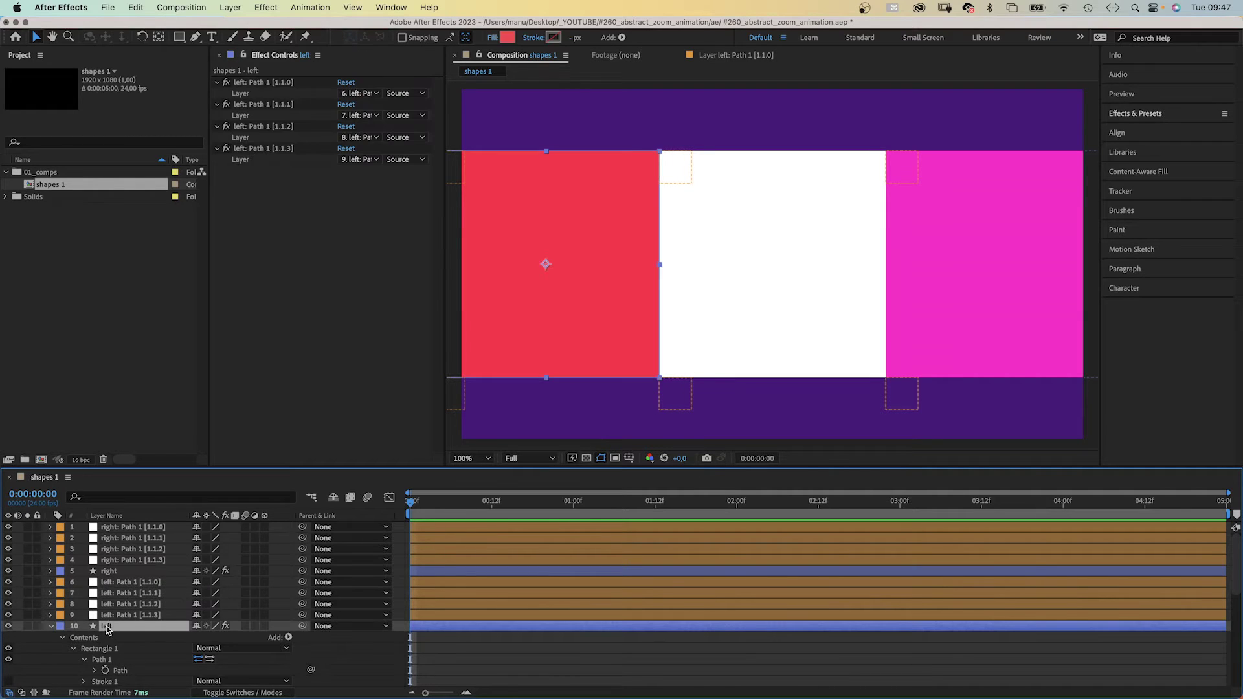
click(256, 84)
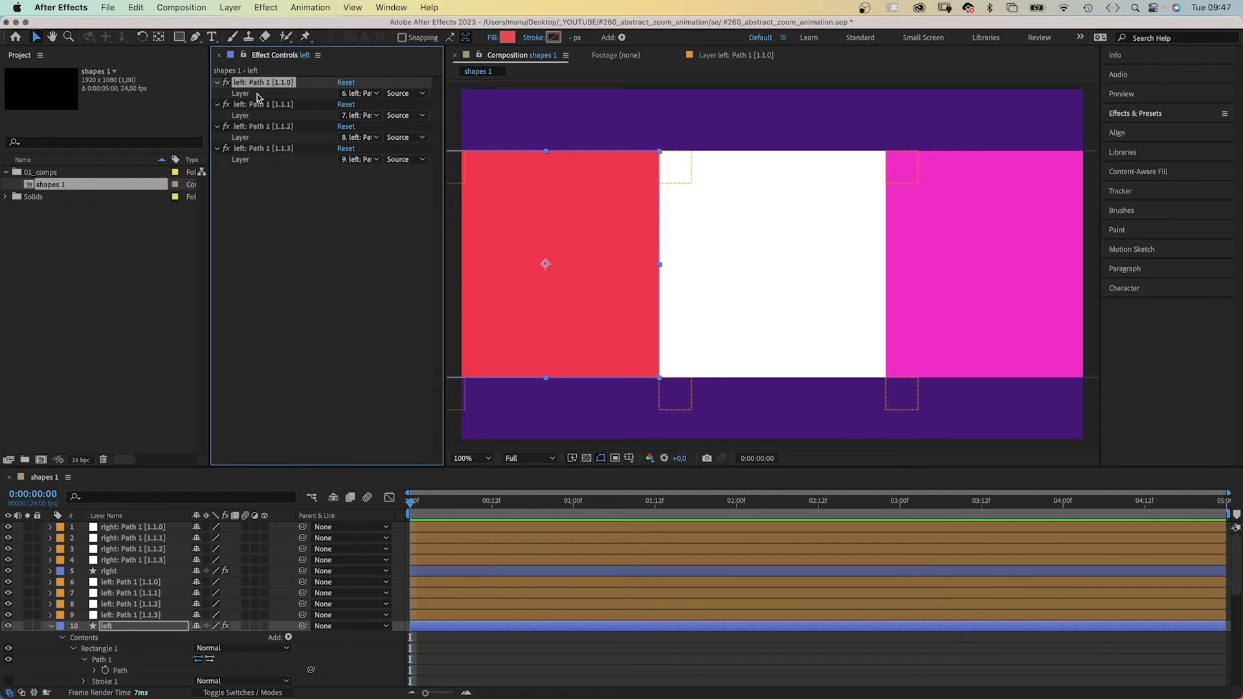
click(366, 94)
click(410, 316)
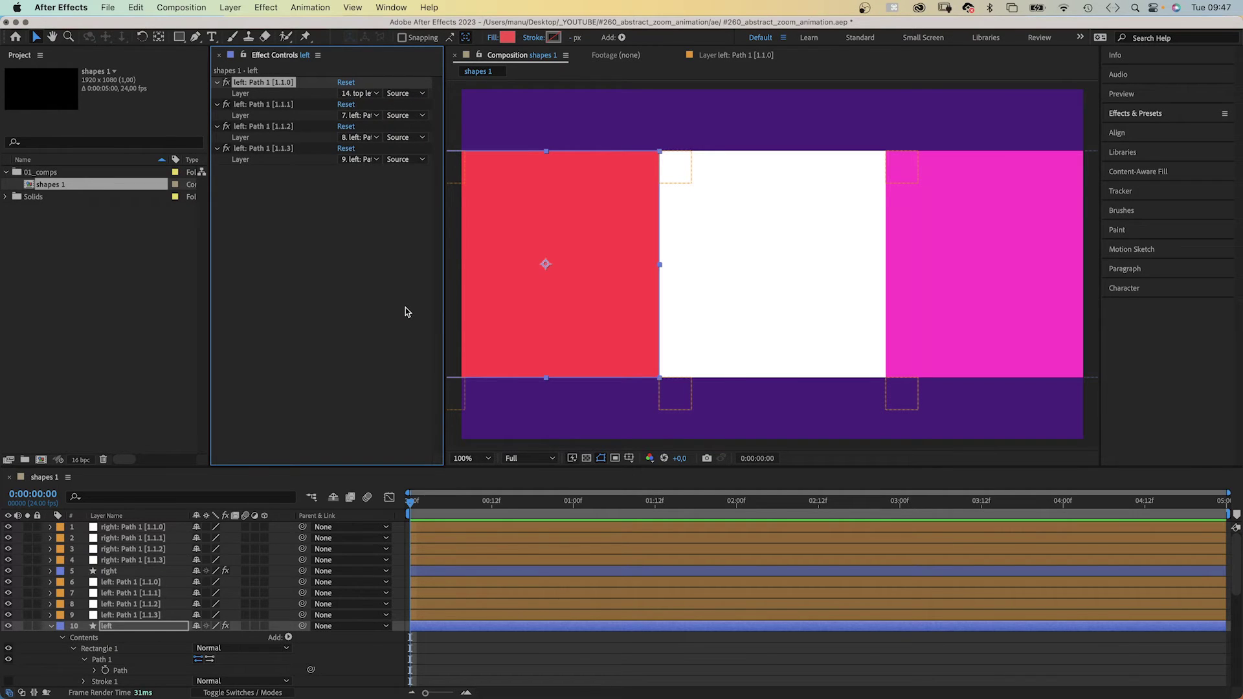
click(685, 180)
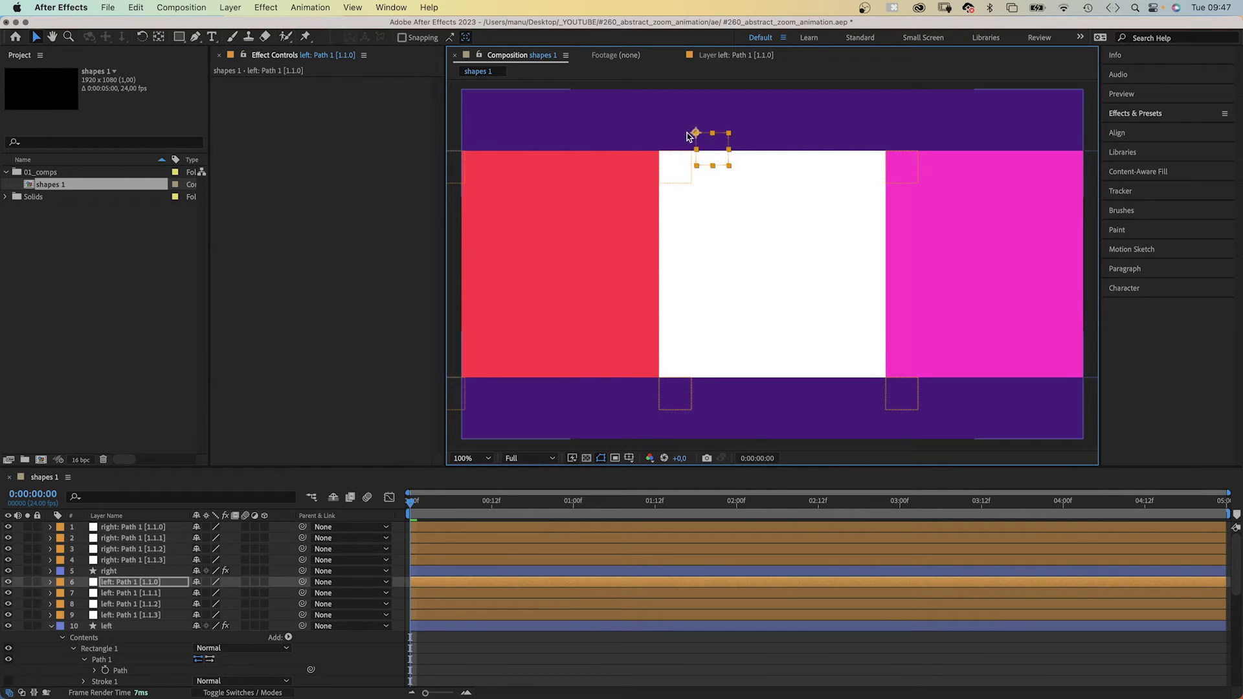
key(Delete)
Step: Test-move the shared top-left corner, then undo it
click(672, 184)
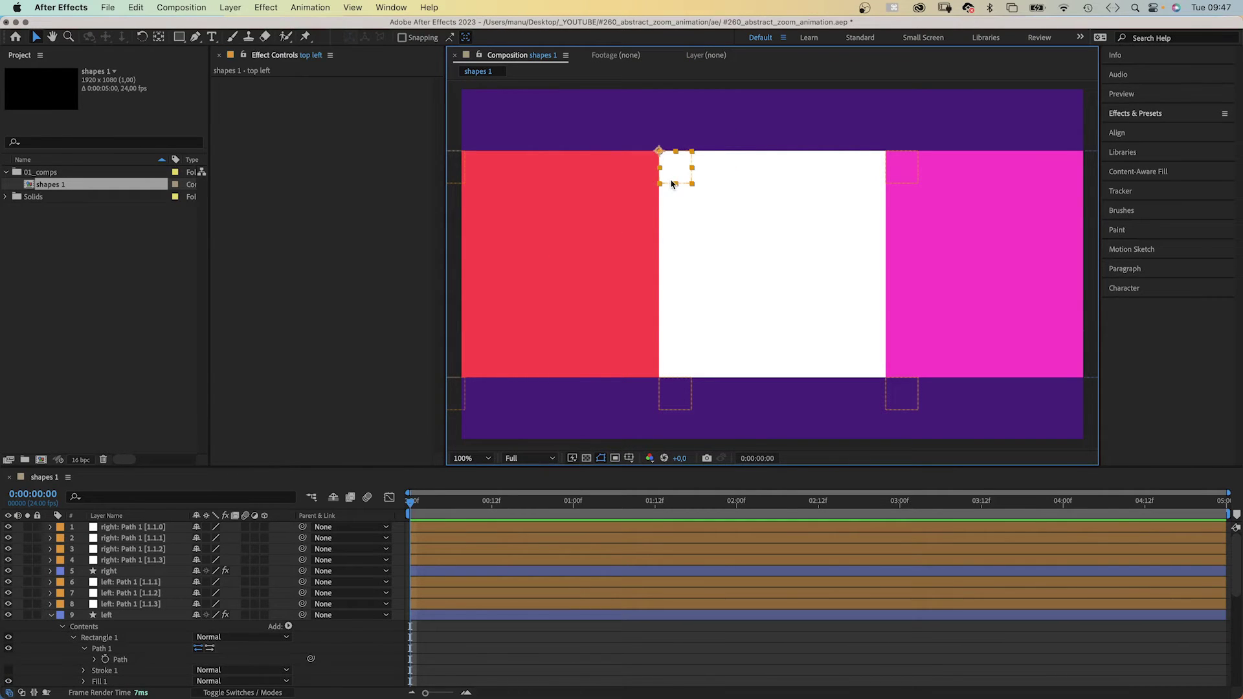
mouse_move(660, 157)
mouse_down()
mouse_move(701, 134)
mouse_move(656, 181)
mouse_move(668, 144)
mouse_up()
key(super+z)
Step: Make the bottom let null drive the left shape's second point and delete null [1.1.1]
click(108, 616)
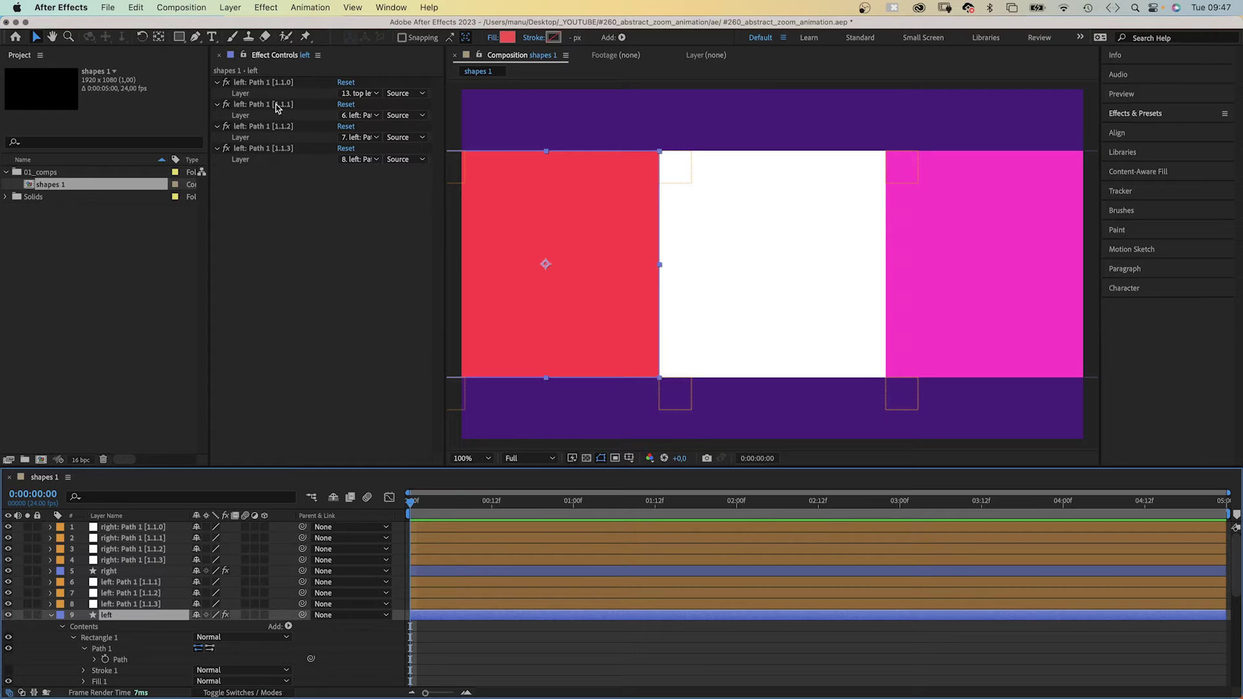
click(344, 115)
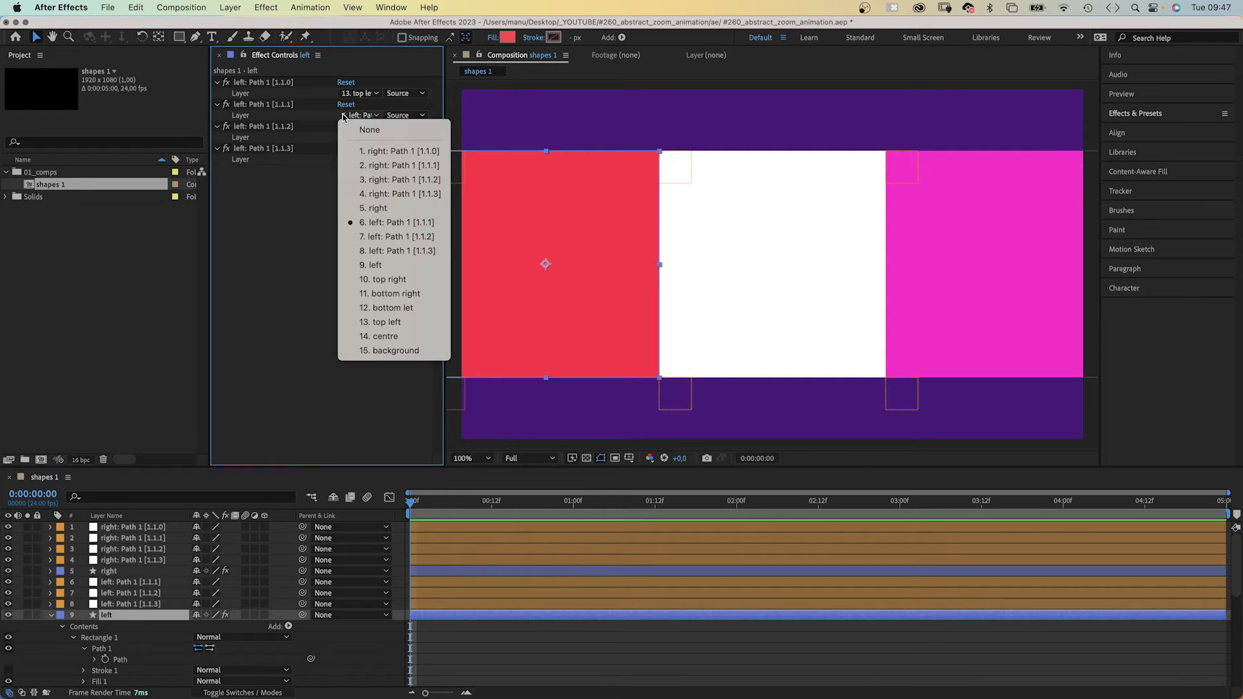
click(384, 309)
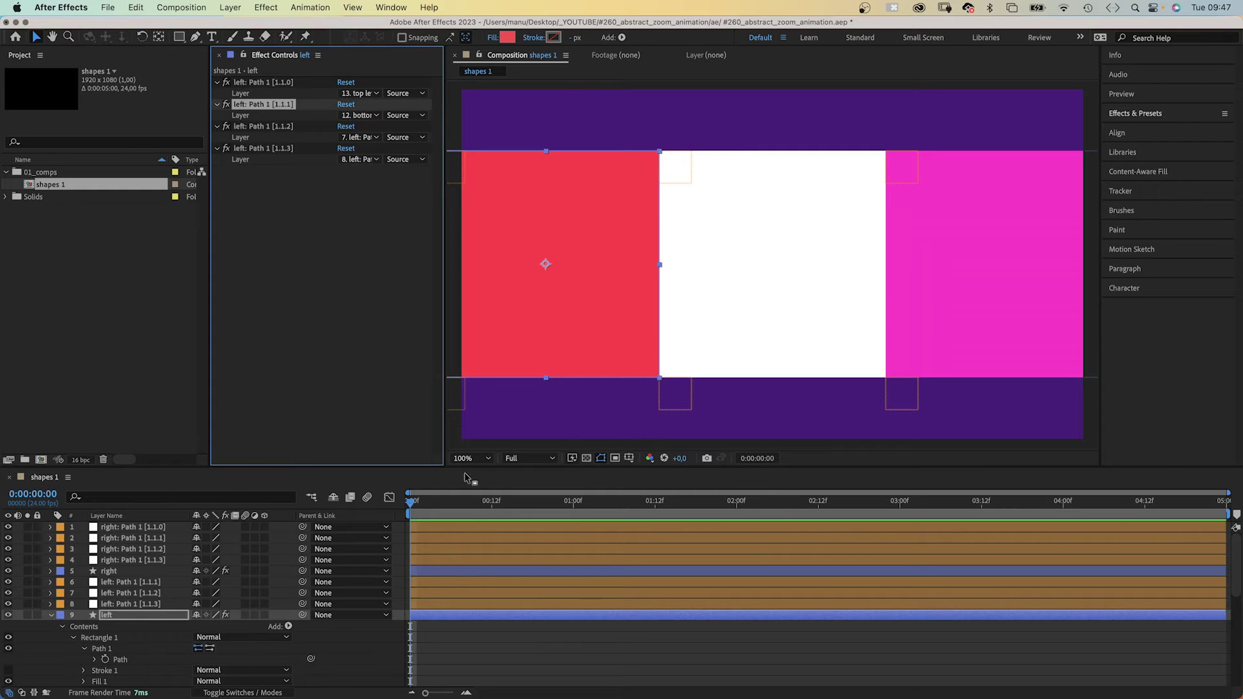
click(667, 409)
drag(667, 409, 668, 371)
key(Delete)
click(668, 397)
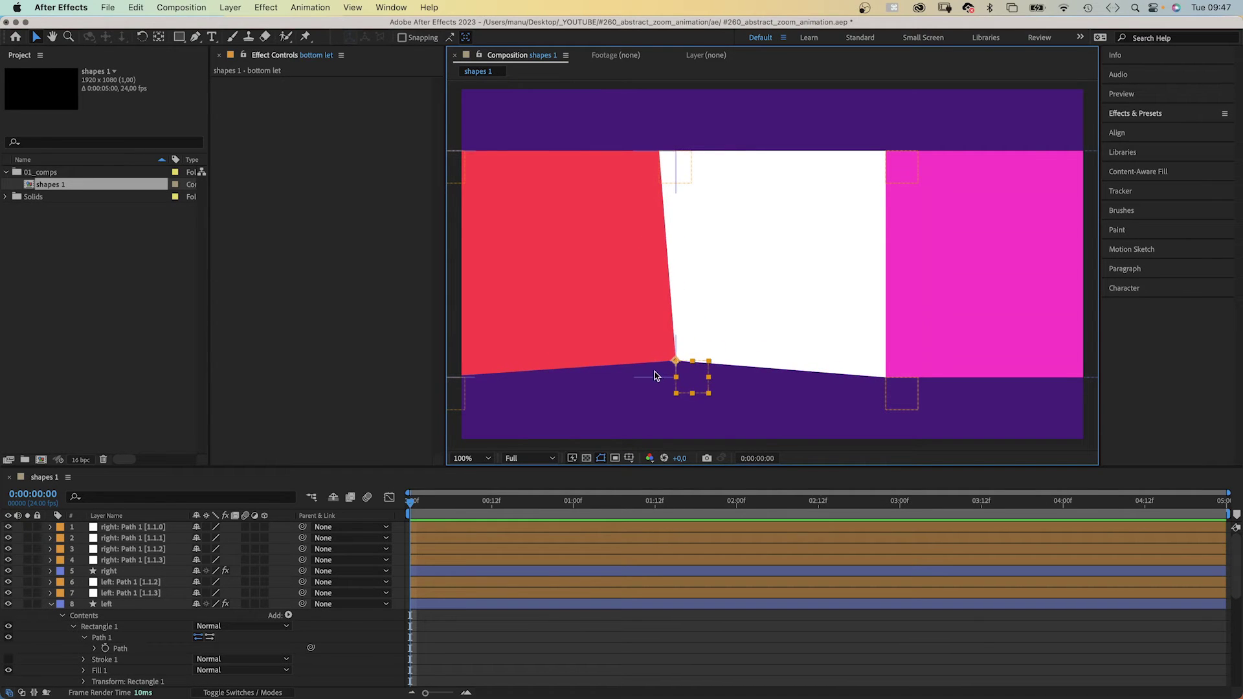
click(51, 605)
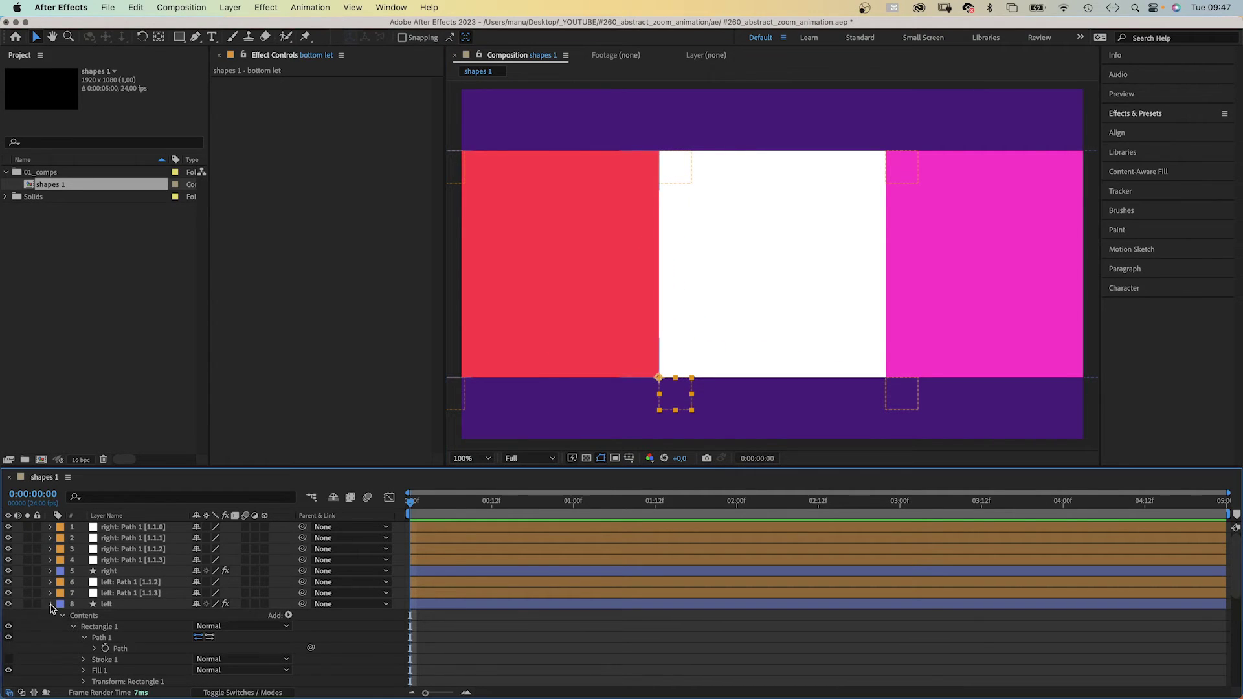
Step: Link the right shape's corners to top right and bottom right; delete right: Path 1 [1.1.2] and [1.1.3]
click(119, 561)
click(111, 569)
click(360, 160)
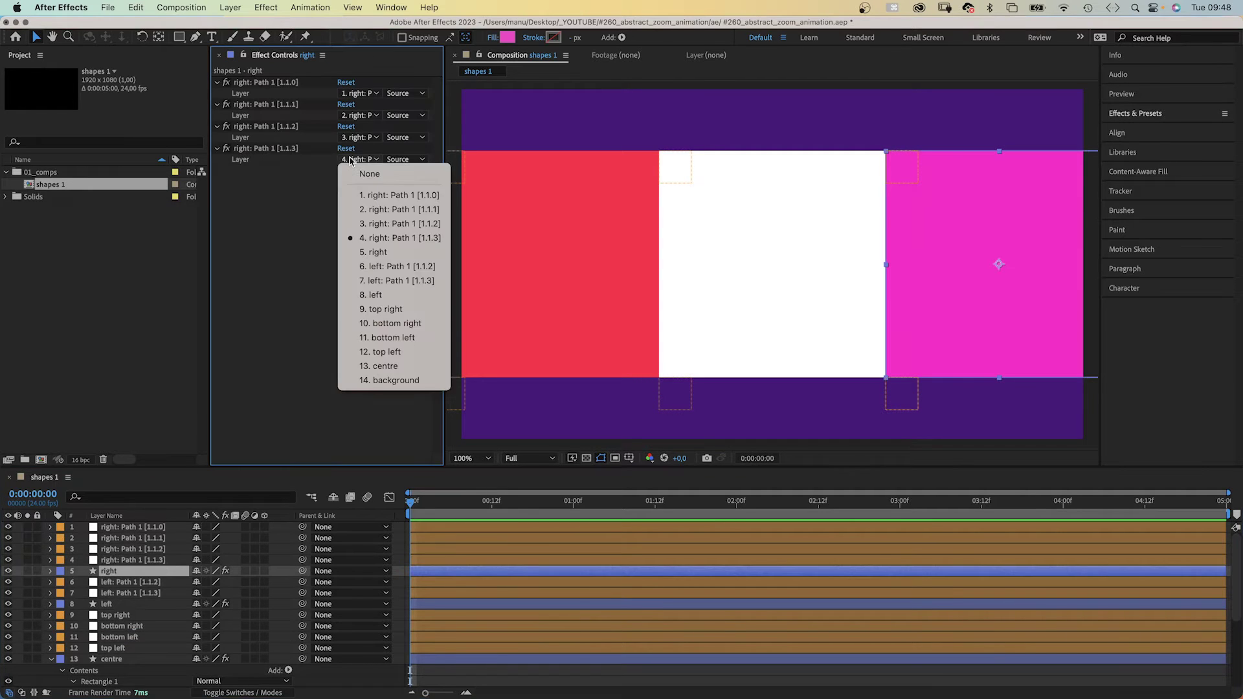
click(383, 299)
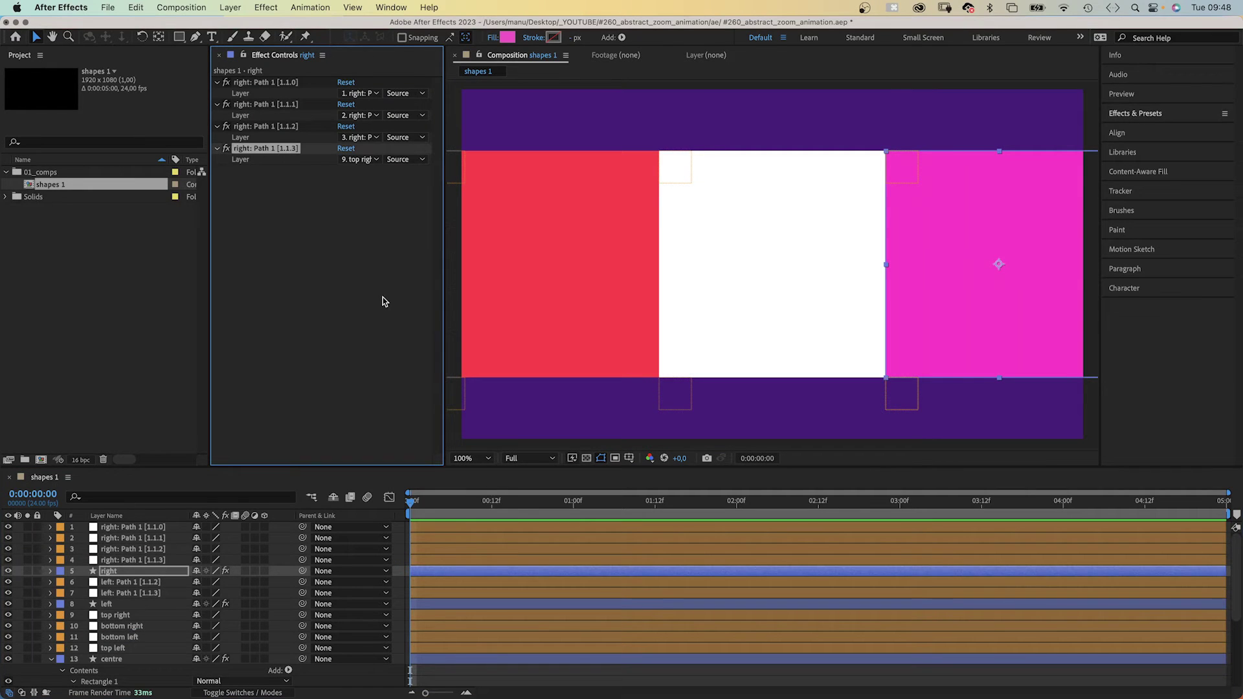
click(898, 399)
key(Delete)
click(898, 395)
click(906, 164)
key(Delete)
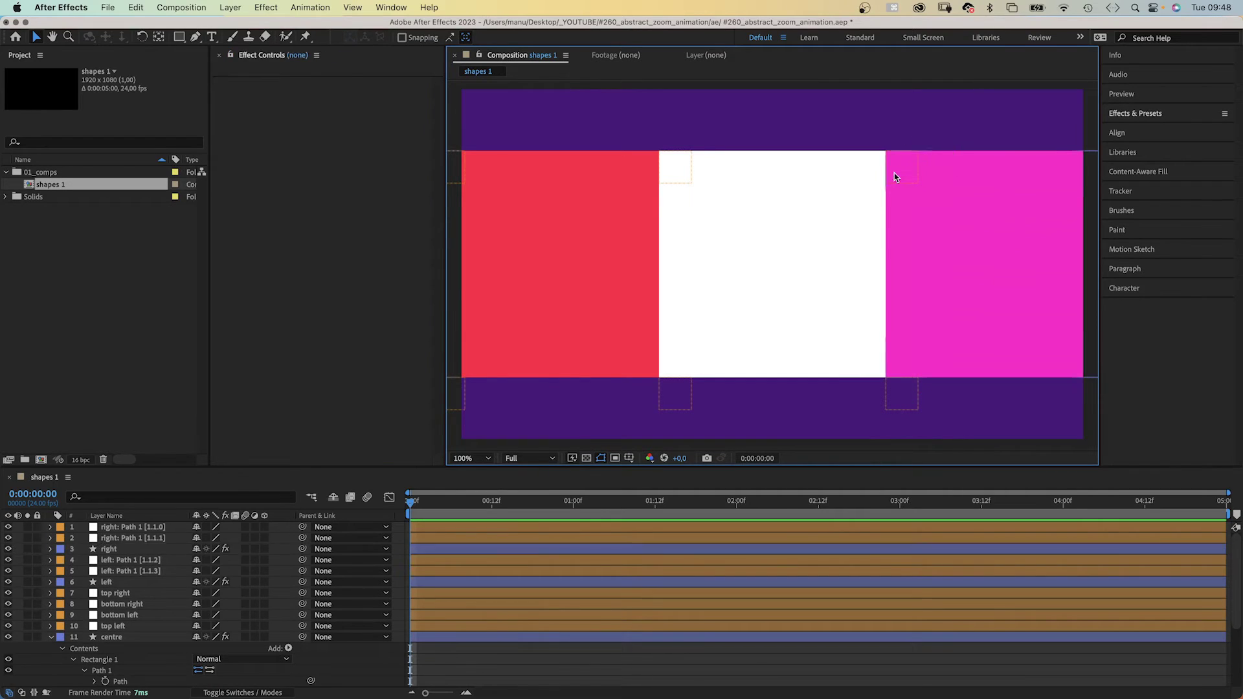
click(136, 538)
click(902, 167)
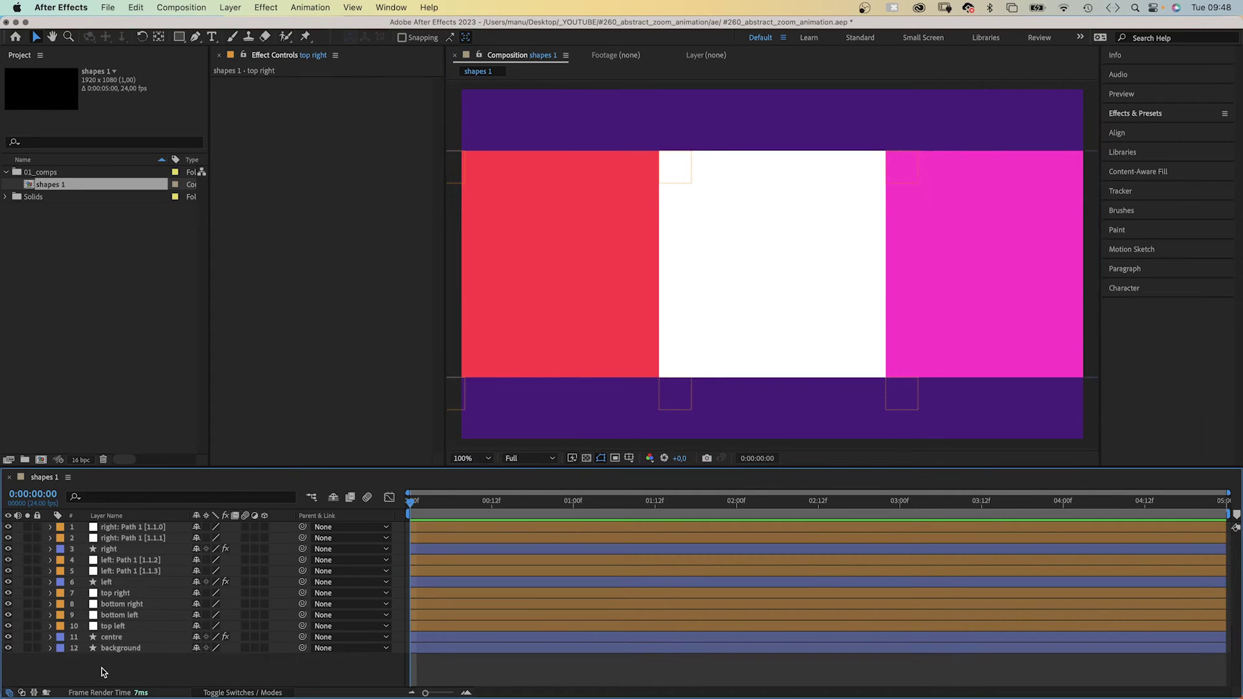
Step: Add a new null object named 'rotation scale inner'
click(224, 8)
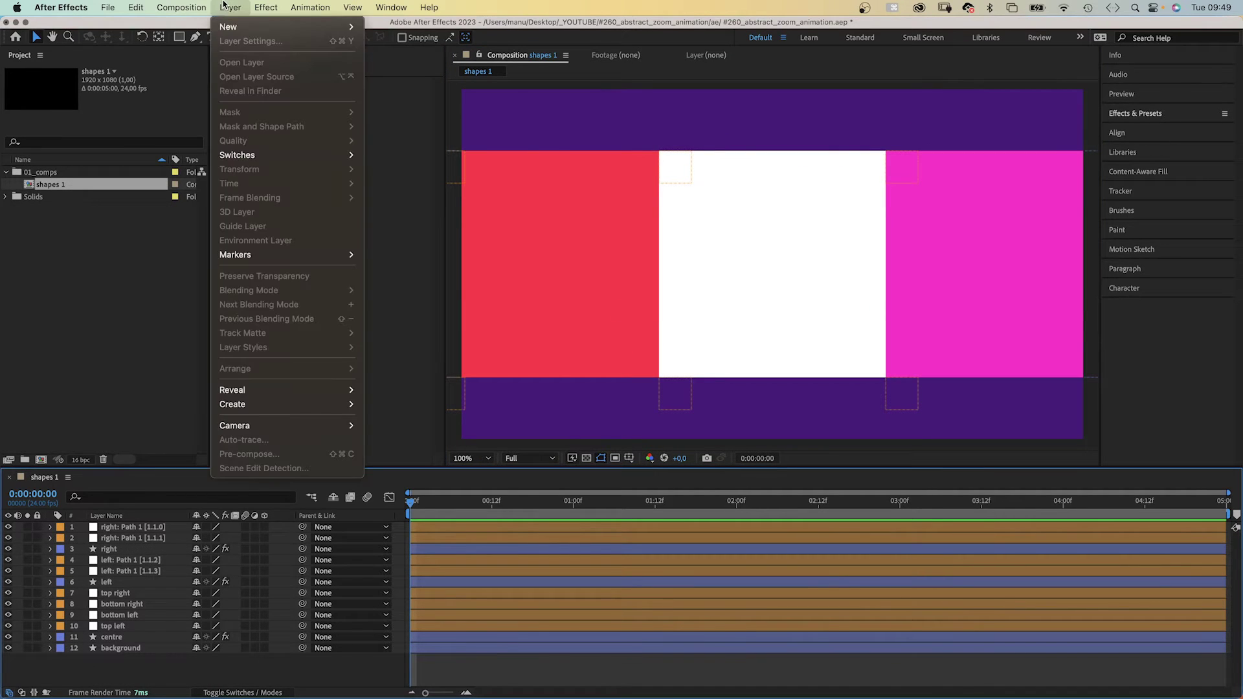
mouse_move(226, 28)
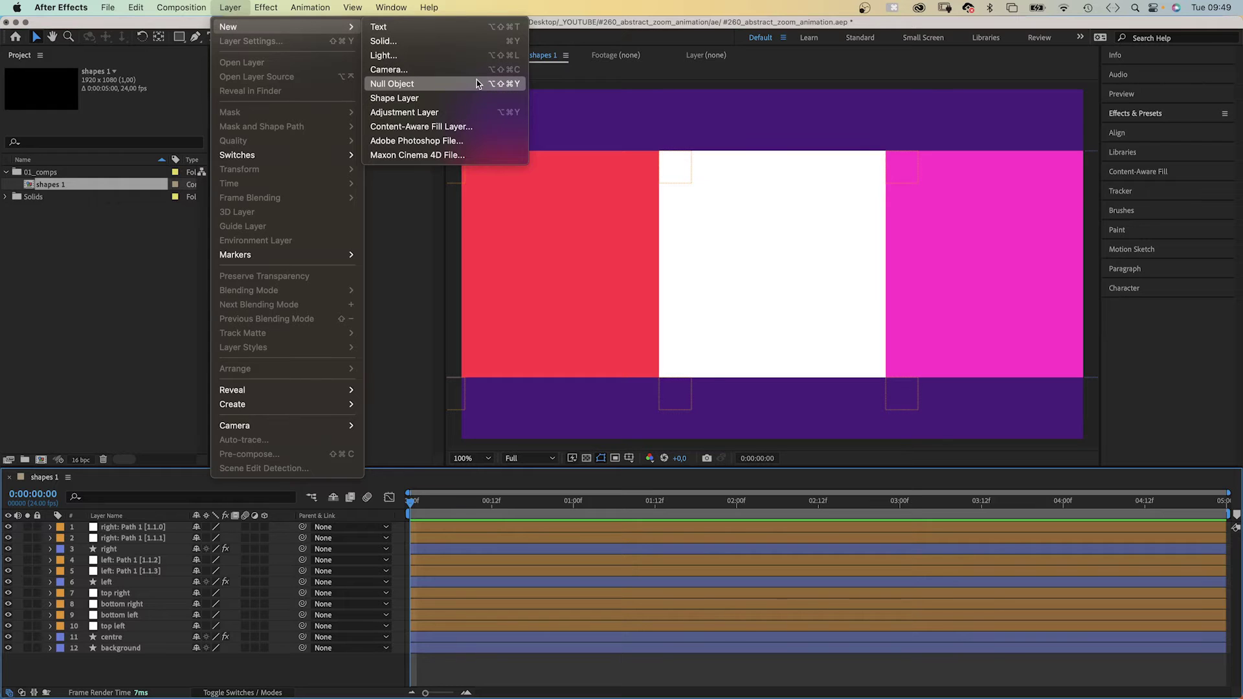
click(461, 85)
key(Return)
text(rot)
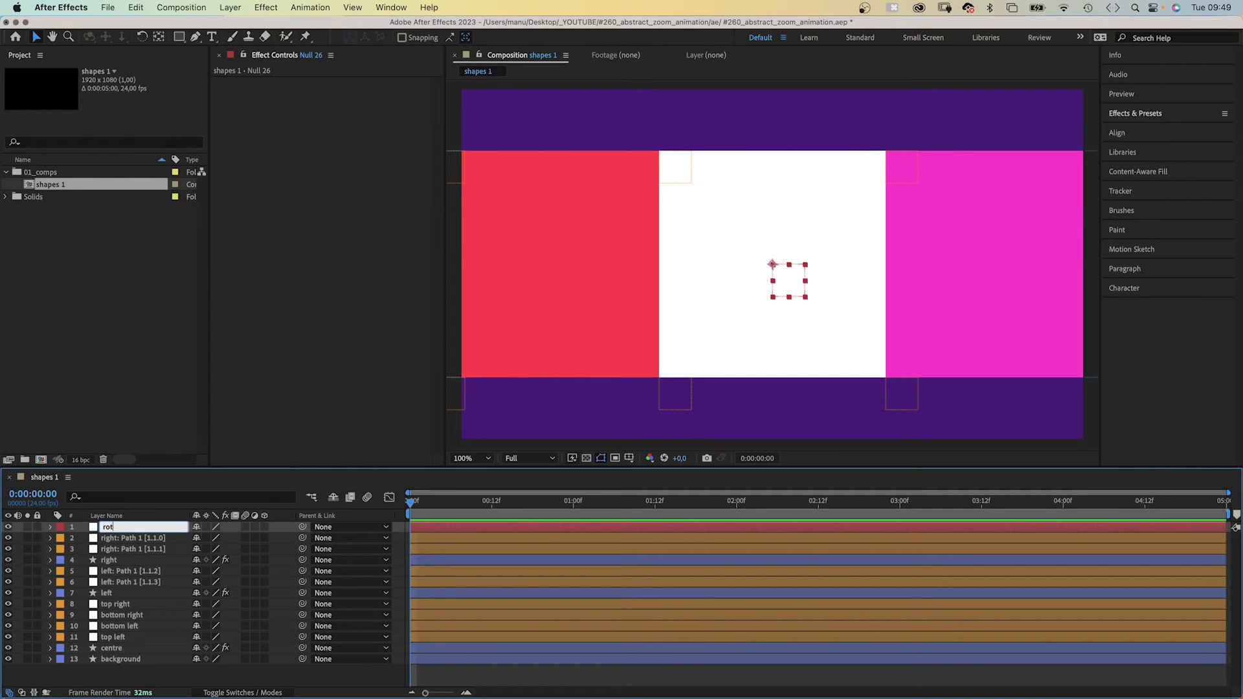
text(ation scyle)
key(BackSpace)
key(BackSpace)
key(BackSpace)
key(BackSpace)
text(cale)
key(Return)
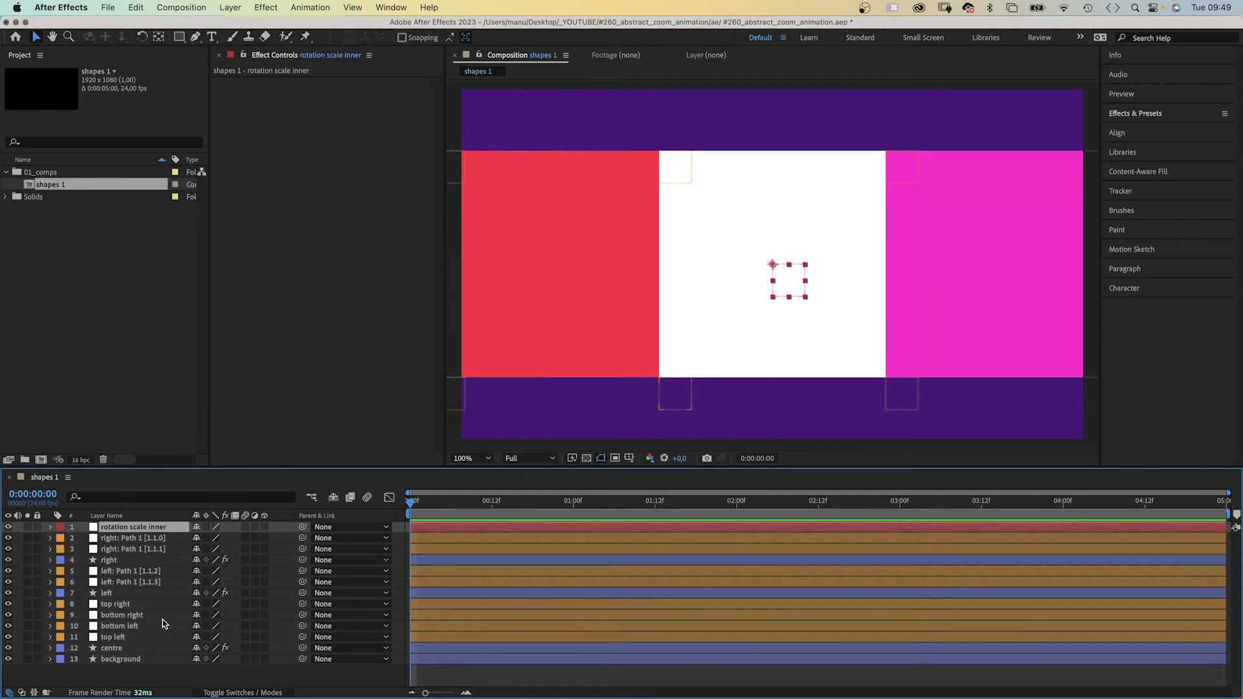
Step: Parent the top/bottom left and right corner layers to rotation scale inner
click(118, 608)
shift+click(121, 616)
shift+click(122, 626)
shift+click(116, 637)
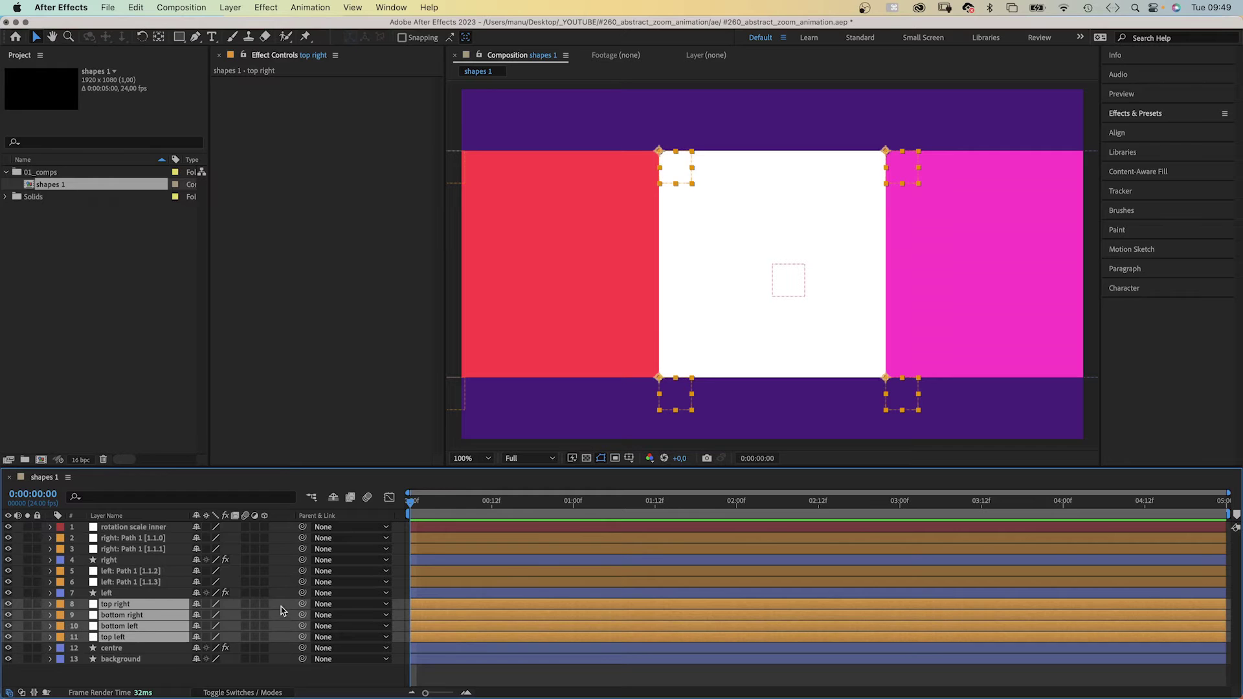
drag(302, 604, 133, 531)
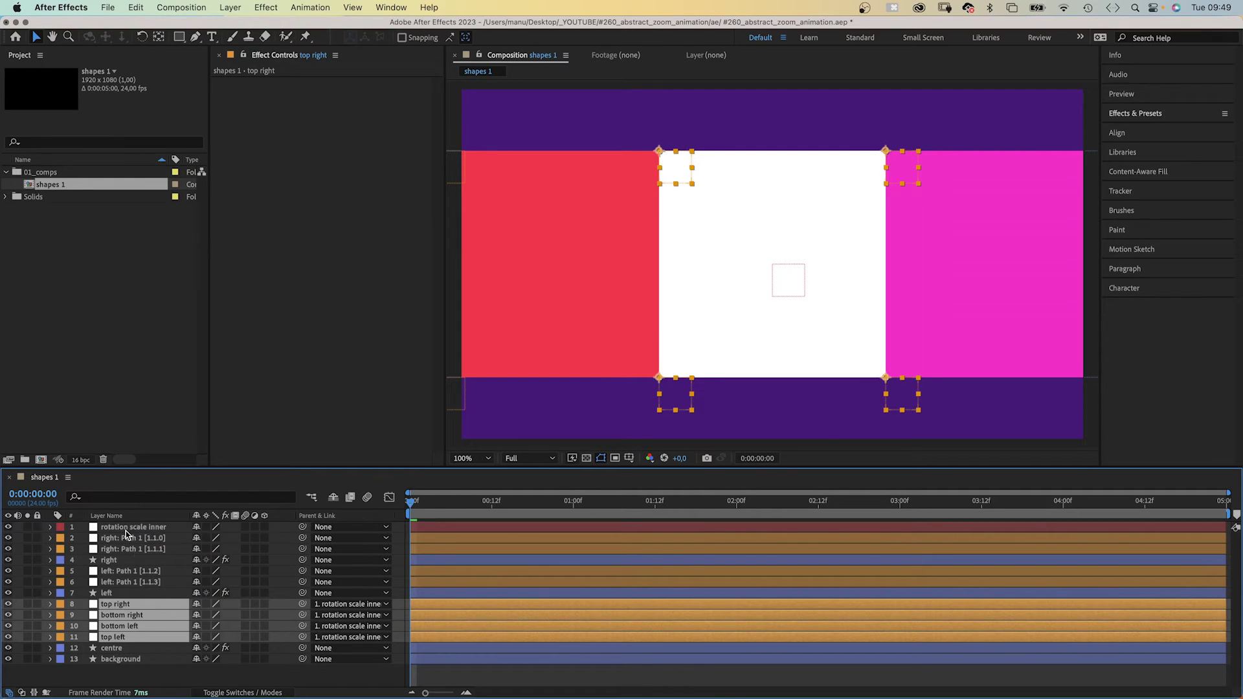
Step: Test the rig by rotating and scaling the null, then undo both changes
click(130, 529)
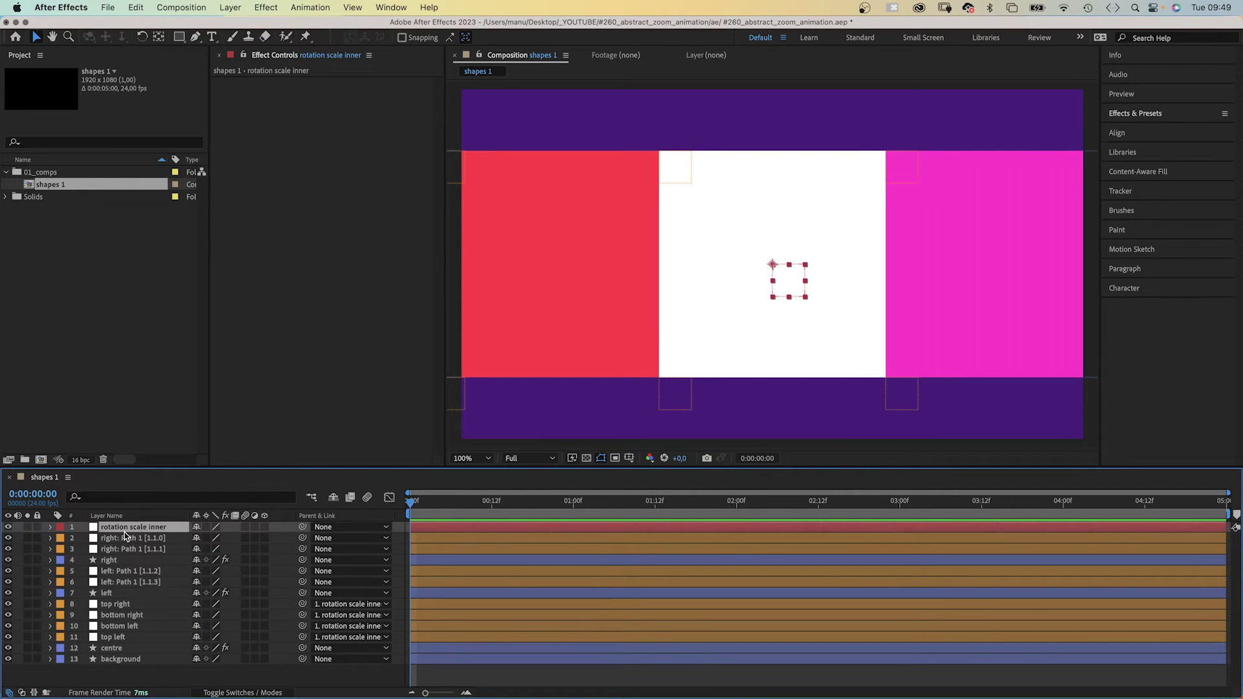
key(r)
drag(206, 538, 179, 550)
key(ctrl+z)
key(shift+s)
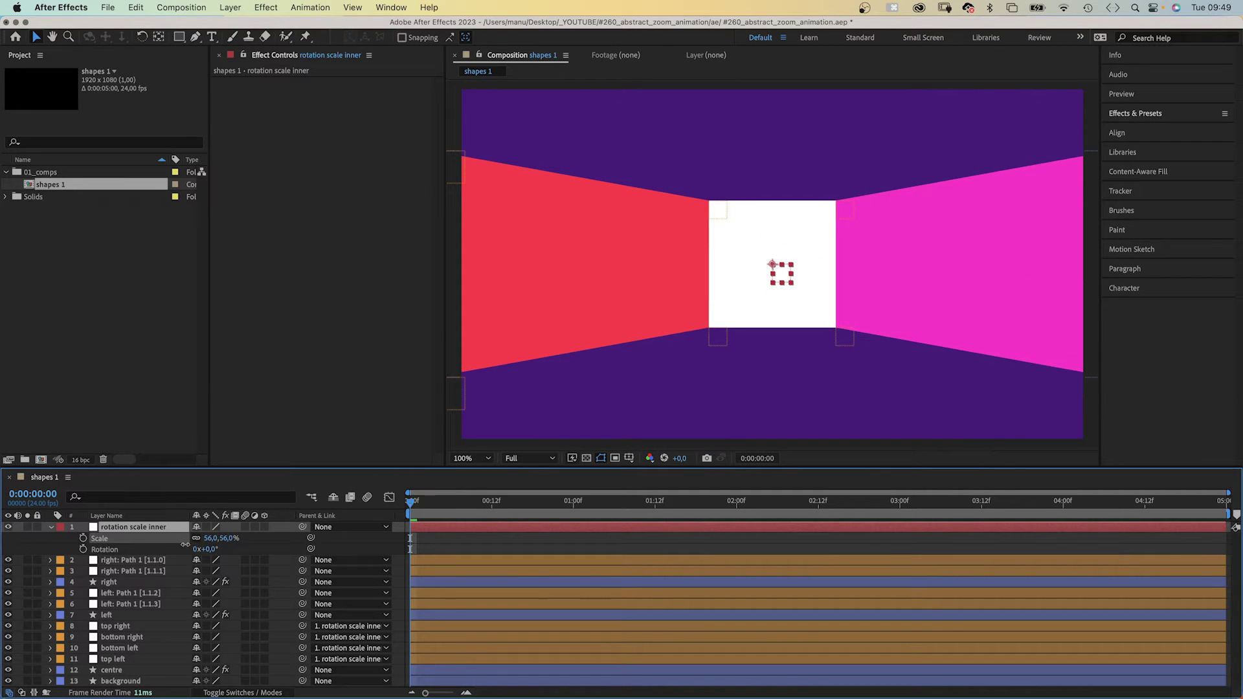
key(ctrl+z)
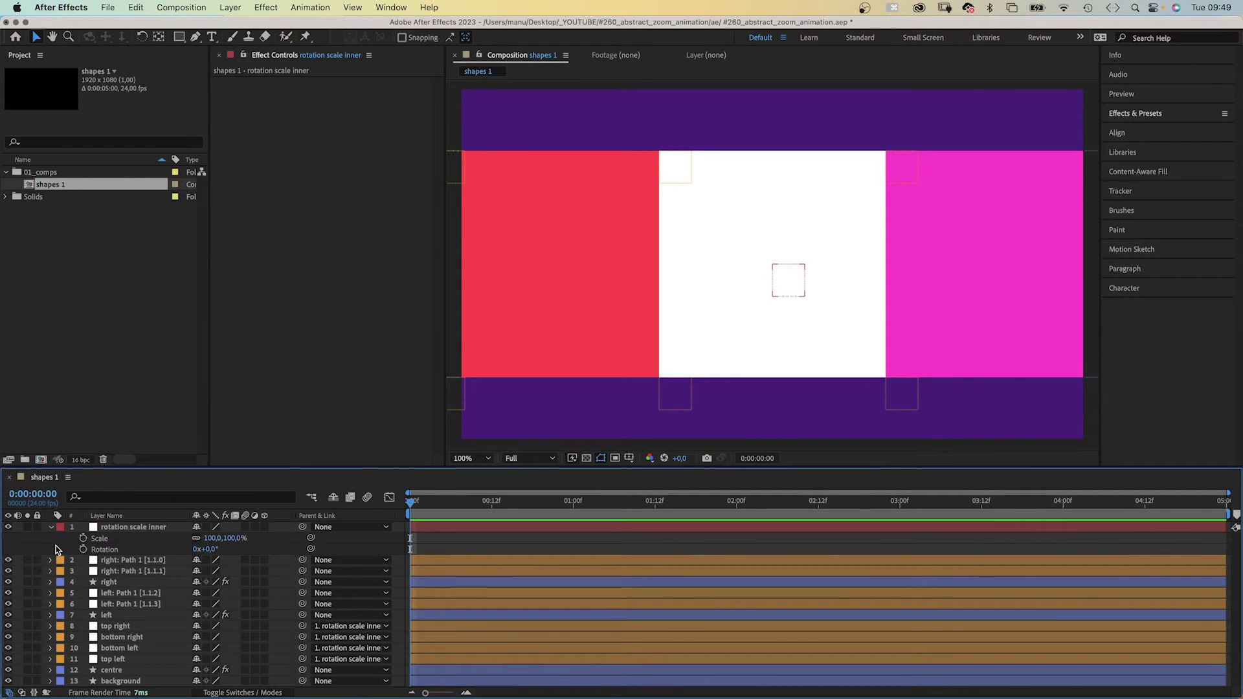
Step: Add a second null object named 'rotation scale outer'
click(243, 8)
mouse_move(324, 20)
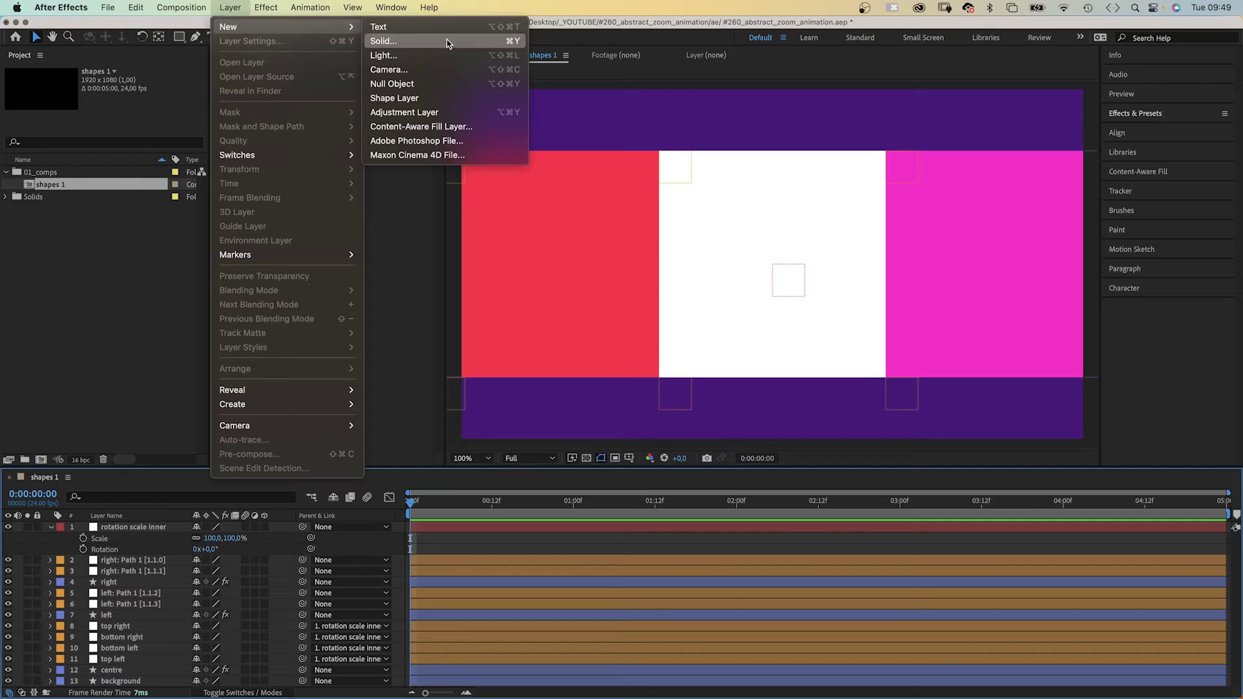
click(457, 79)
key(Return)
text(rotatio)
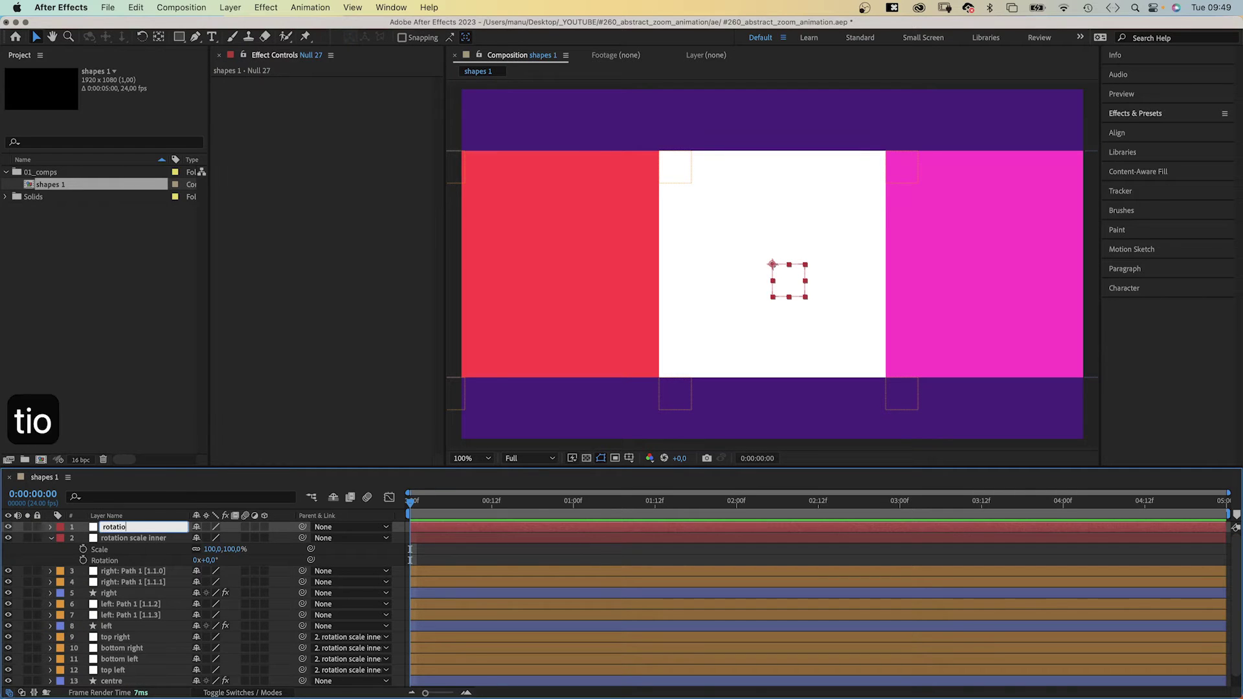
text(n scale outer)
key(Return)
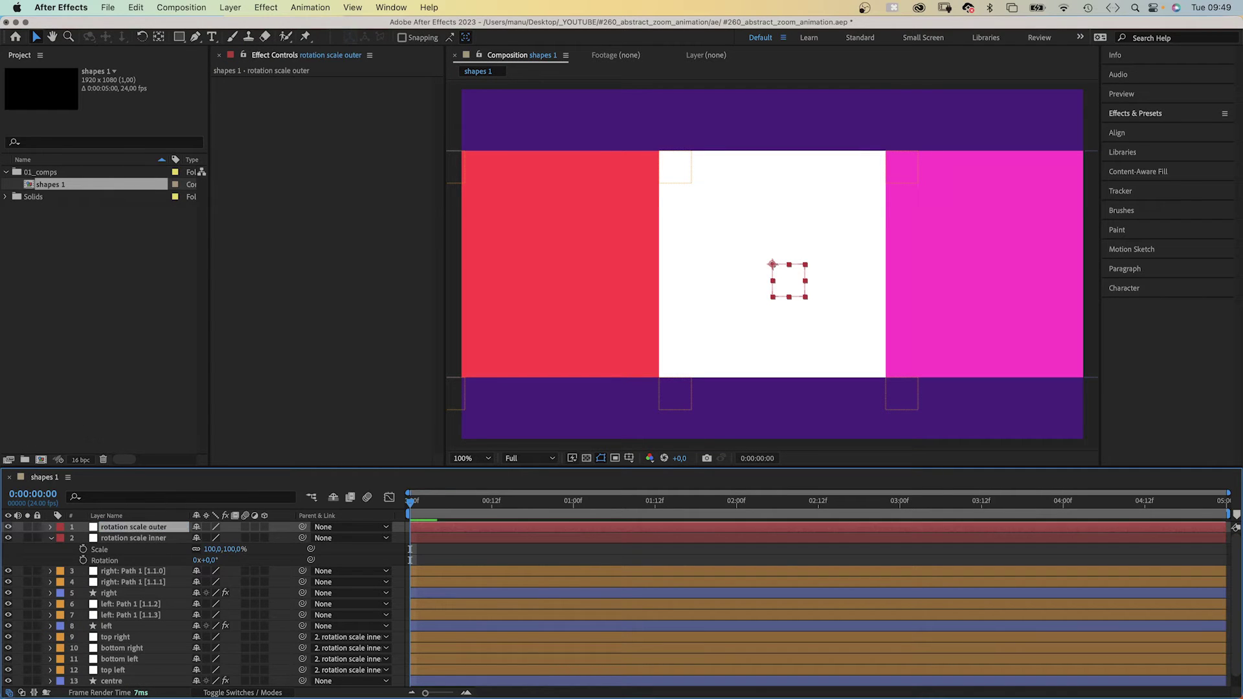
Step: Parent the two right and two left Path 1 layers to rotation scale outer
click(129, 572)
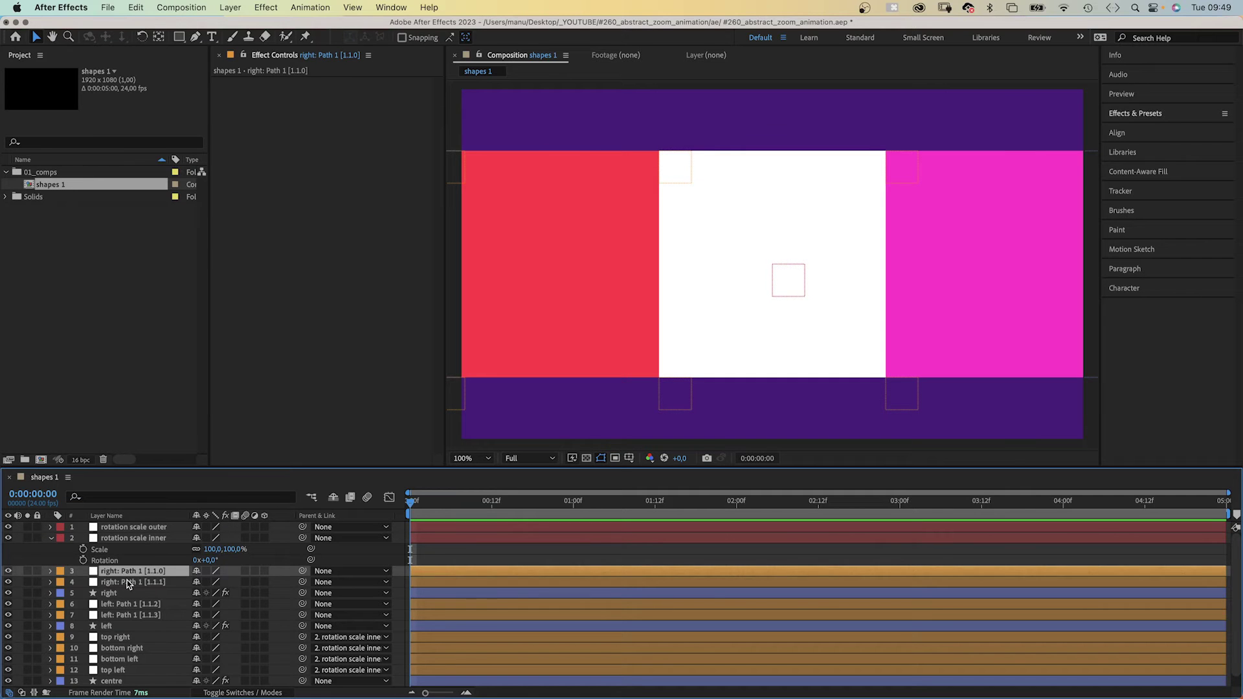
super+click(127, 581)
super+click(132, 603)
super+click(132, 615)
drag(302, 571, 130, 531)
click(134, 528)
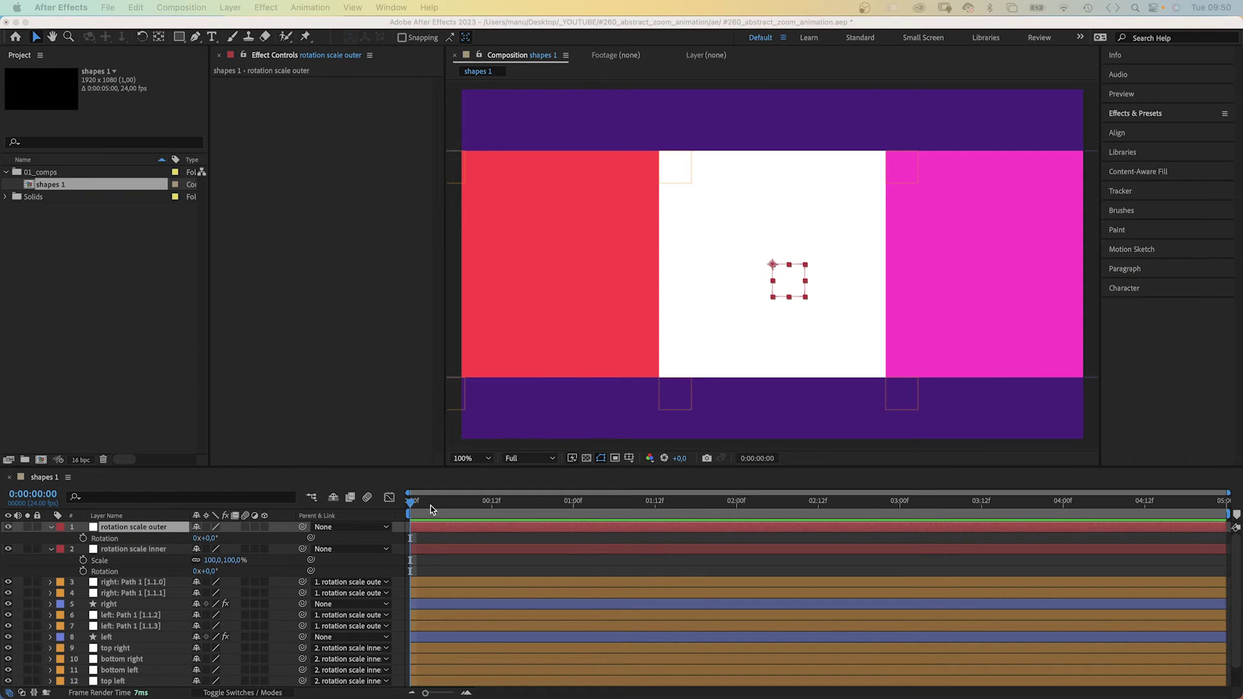
Step: At 1 second, set the inner null's Scale to 0% and keyframe its Scale and Rotation
drag(477, 504, 574, 507)
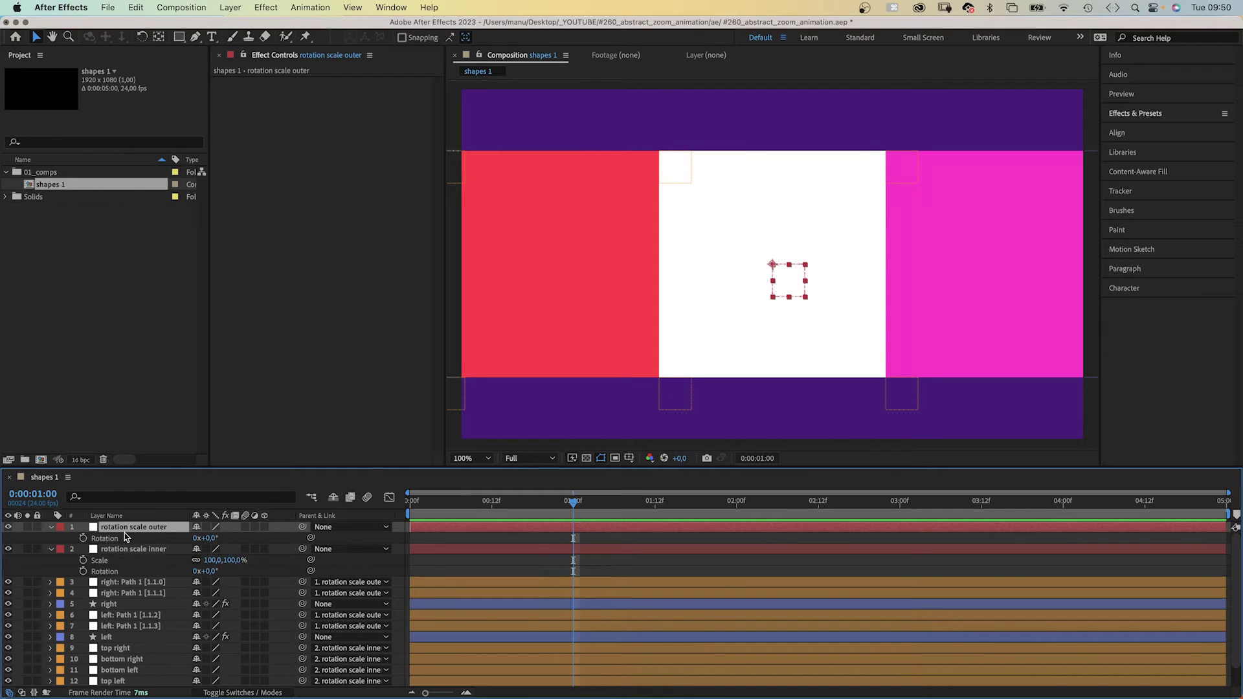
key(shift+s)
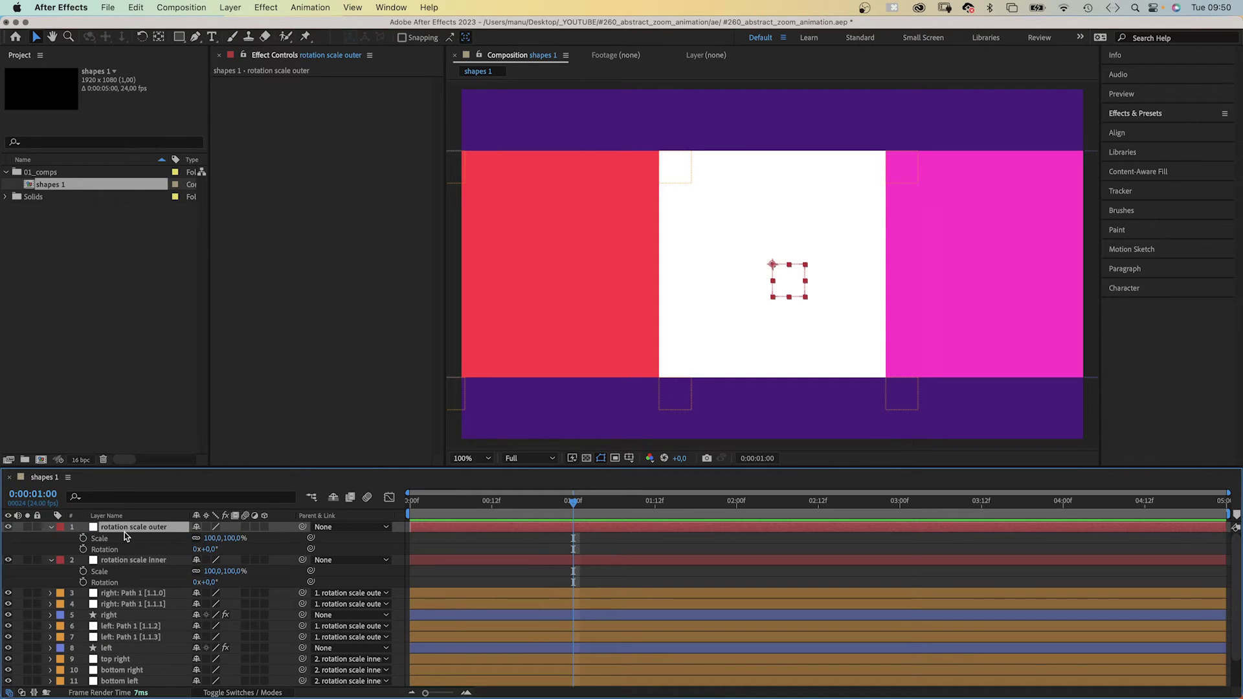
click(208, 573)
key(Return)
click(83, 571)
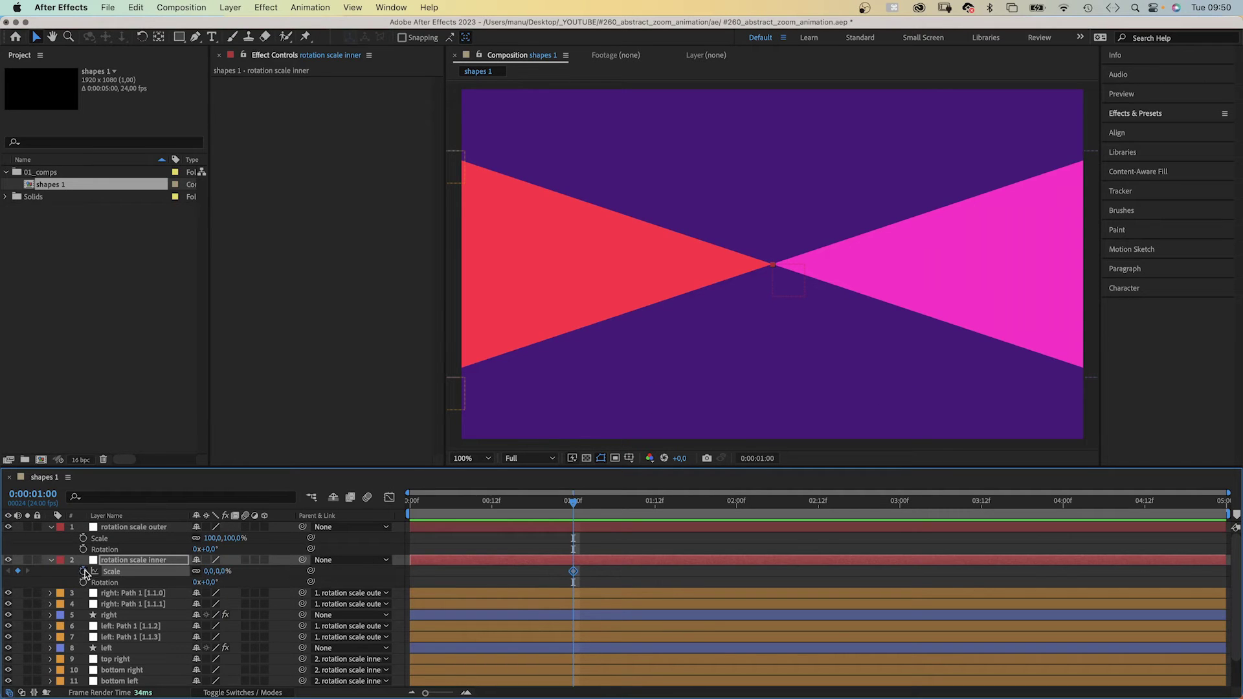
click(83, 582)
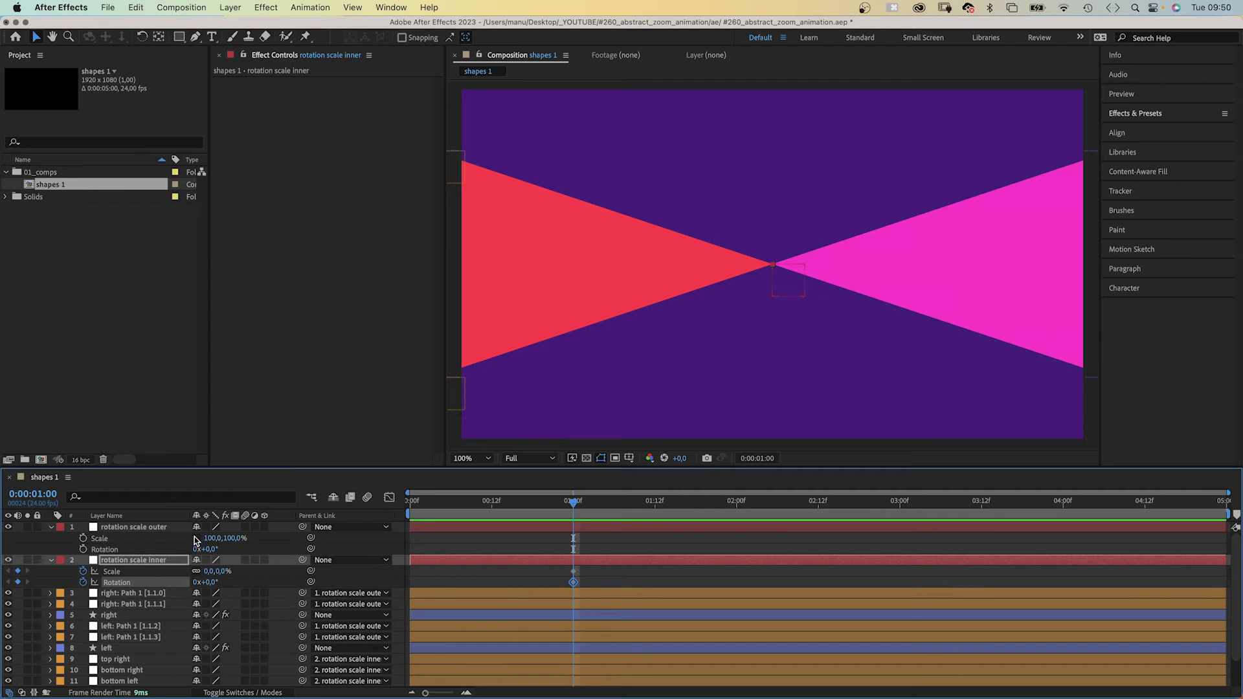
Step: Set the outer null's Scale to 0% and keyframe its Scale and Rotation
click(229, 538)
text(0)
key(Return)
click(83, 538)
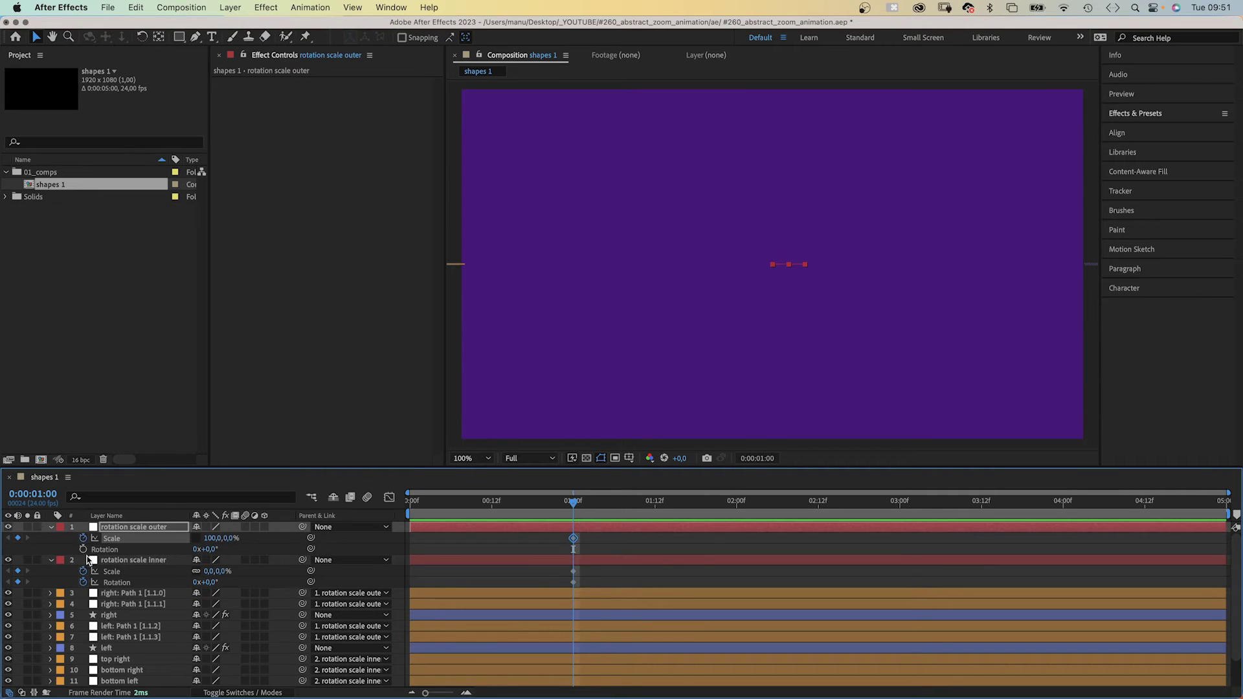
click(83, 549)
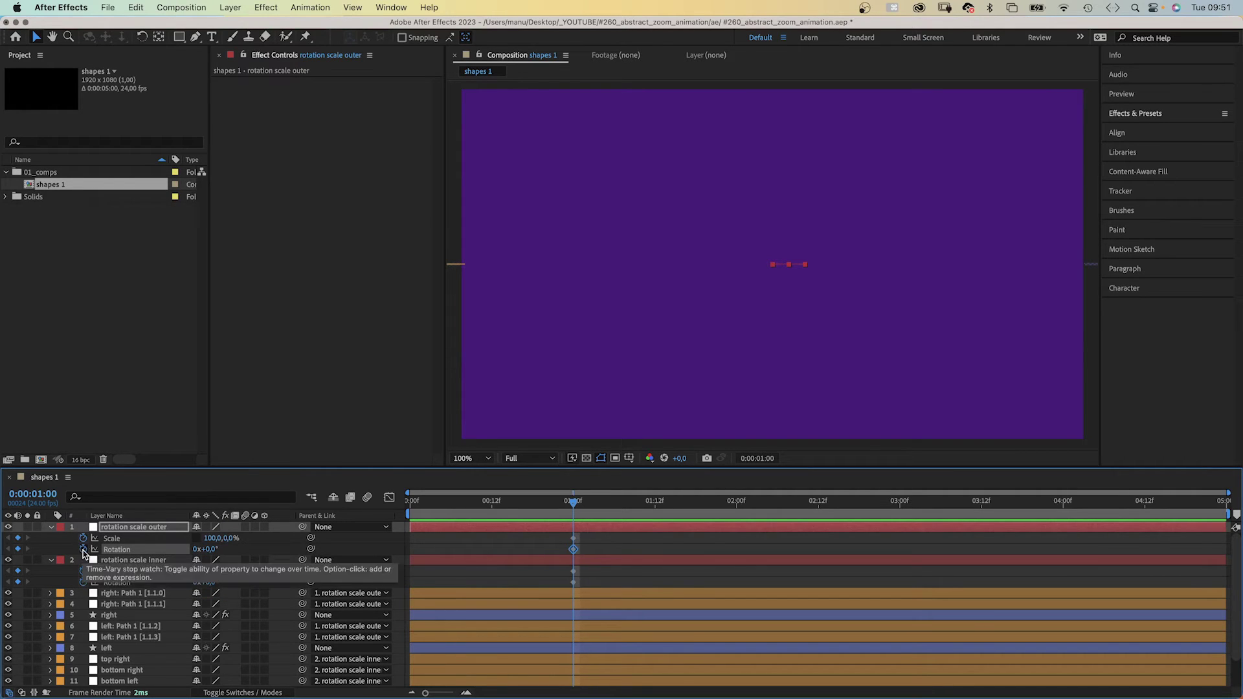
drag(653, 504, 819, 506)
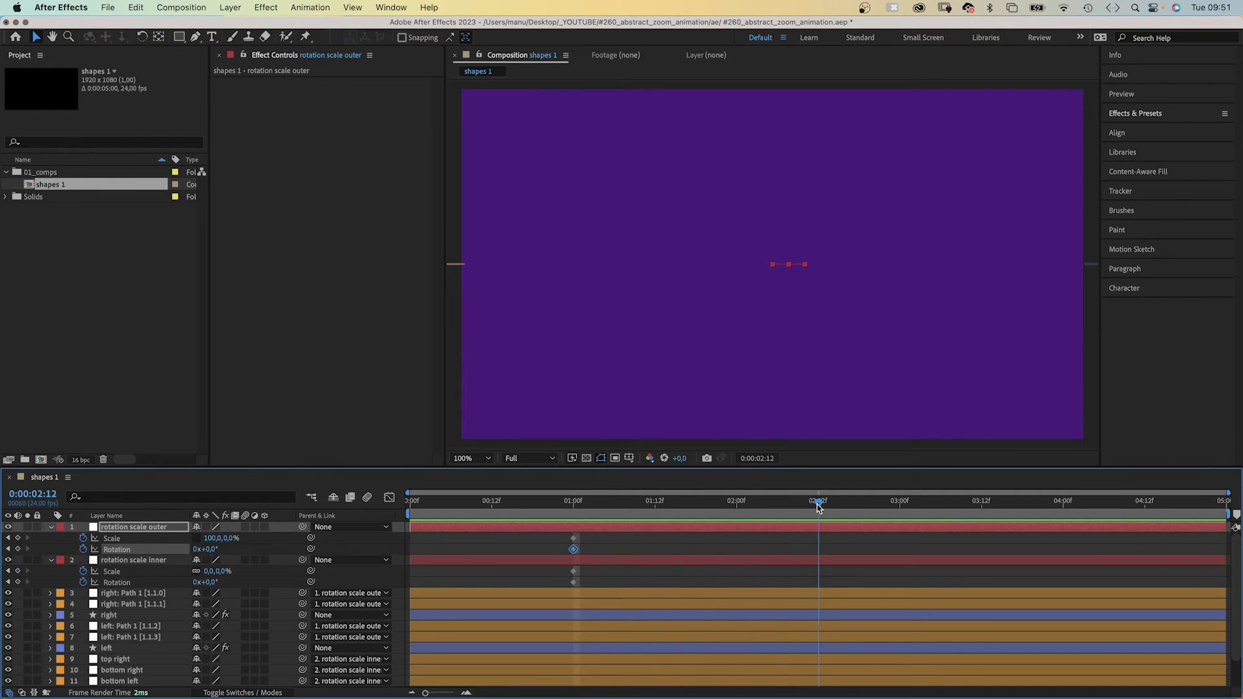
Step: At 0:00:02:12, key the inner null at 280% scale and 90° rotation
drag(208, 571, 218, 575)
click(217, 572)
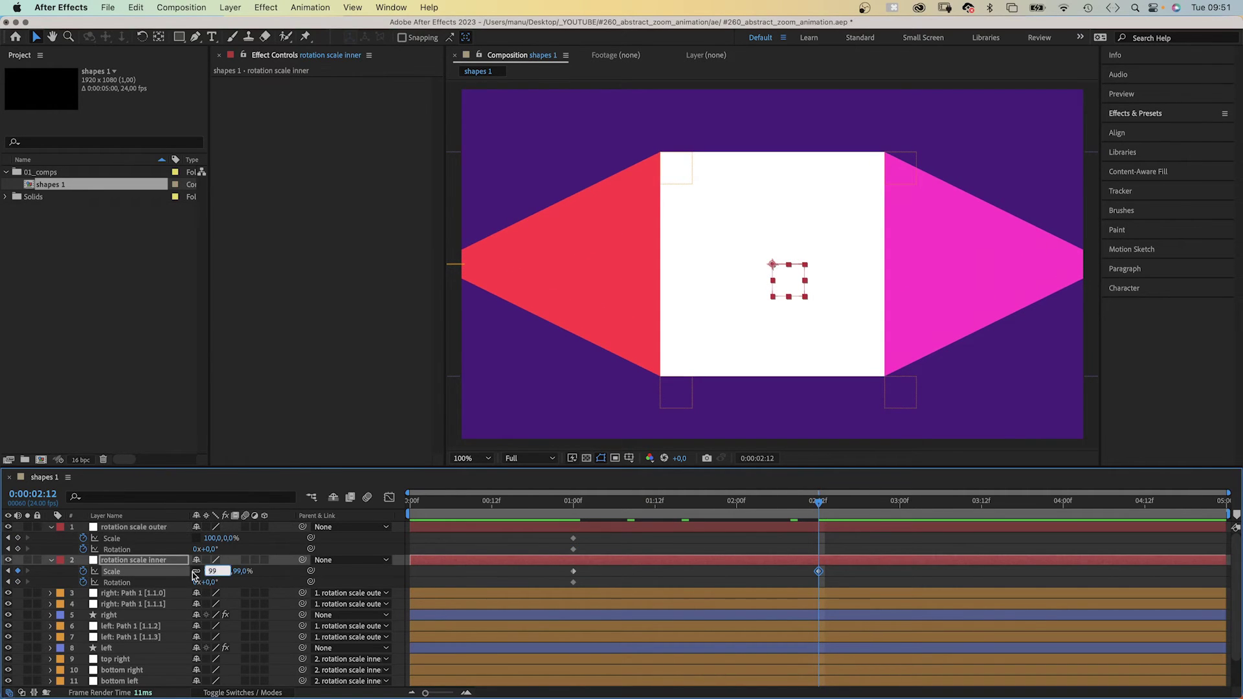
text(280)
key(Return)
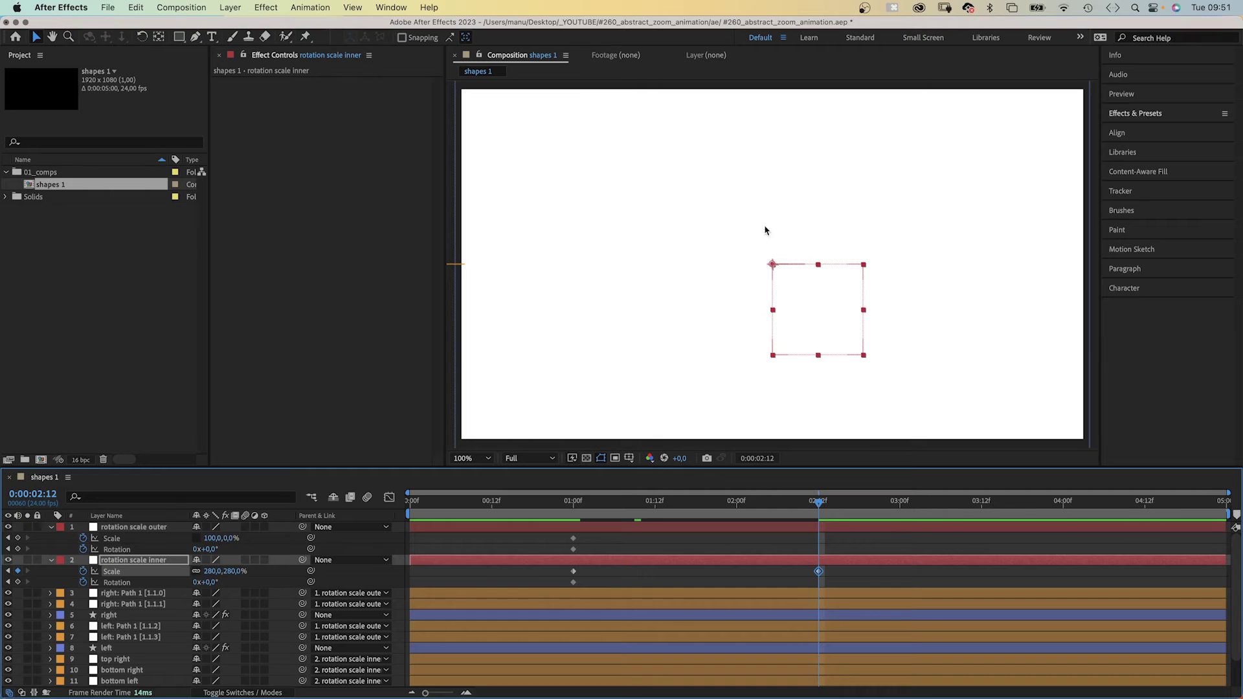
click(211, 582)
text(90)
key(Return)
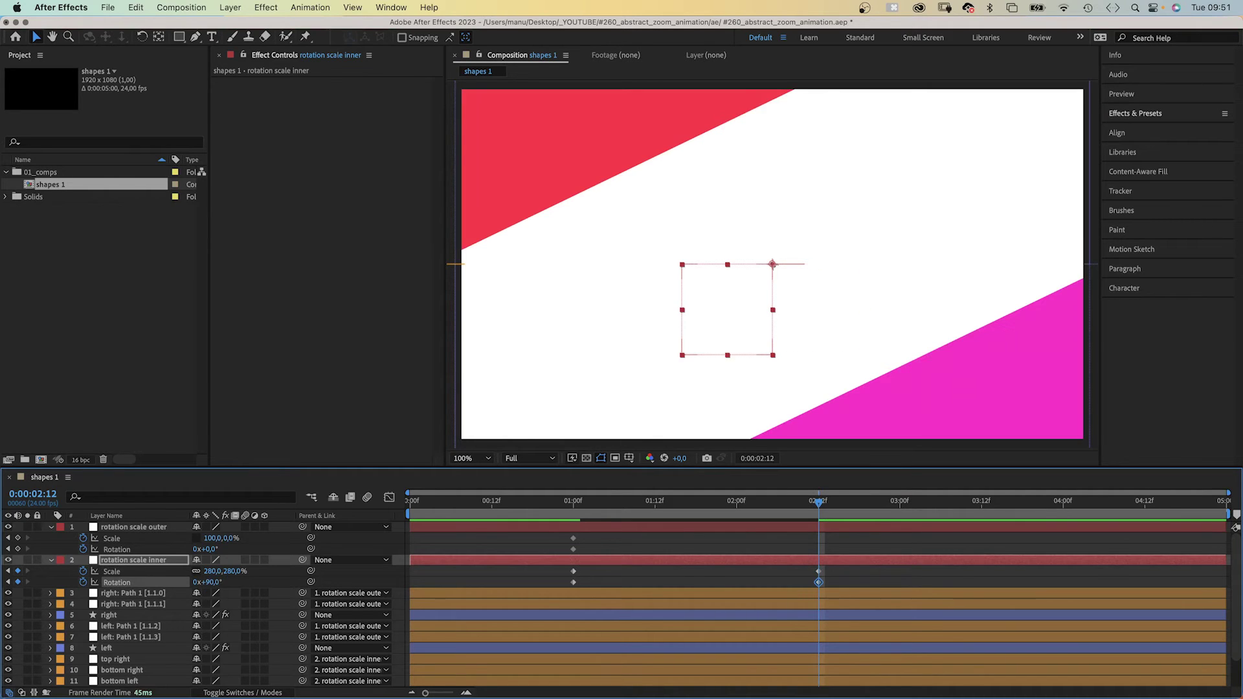
Step: Key the outer null at 20° rotation and 100% scale
click(211, 549)
text(20)
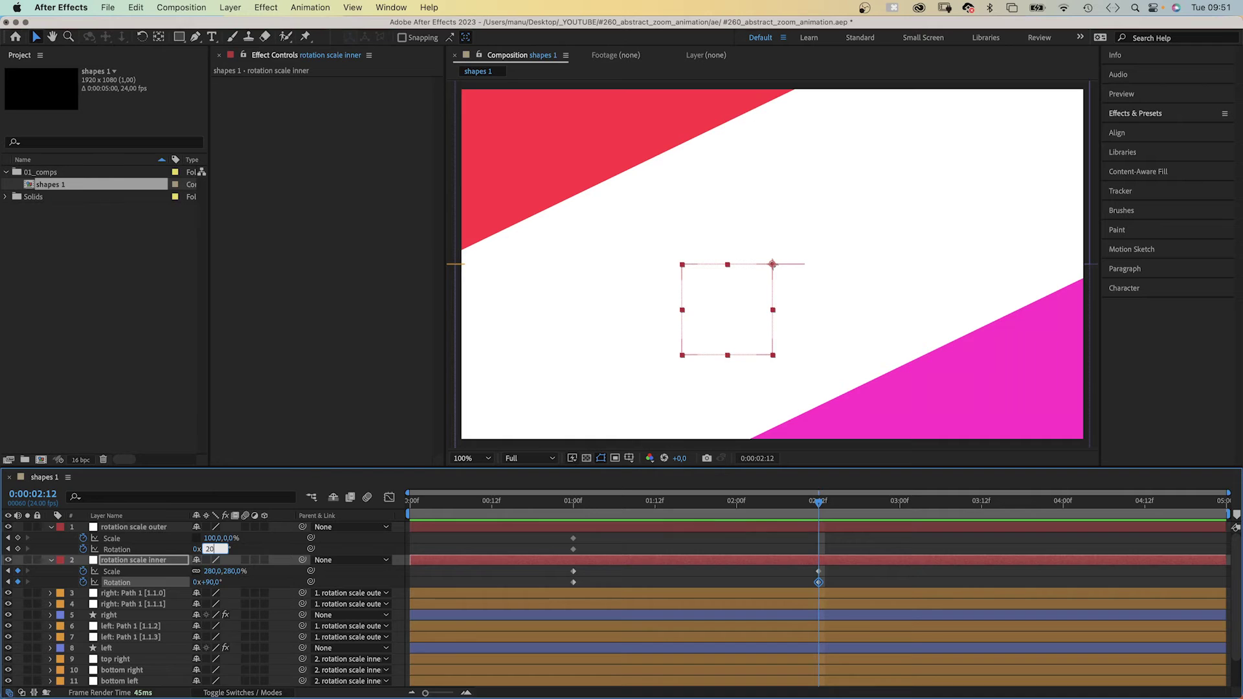
key(Return)
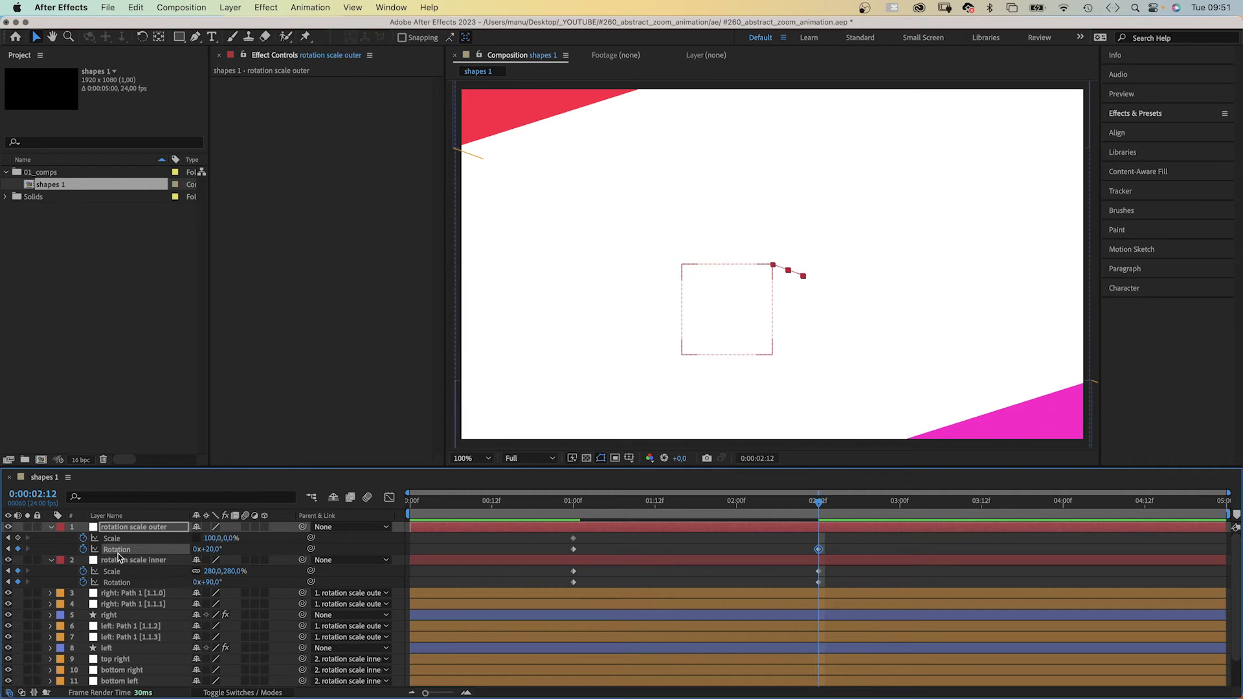
click(230, 538)
text(100)
key(Return)
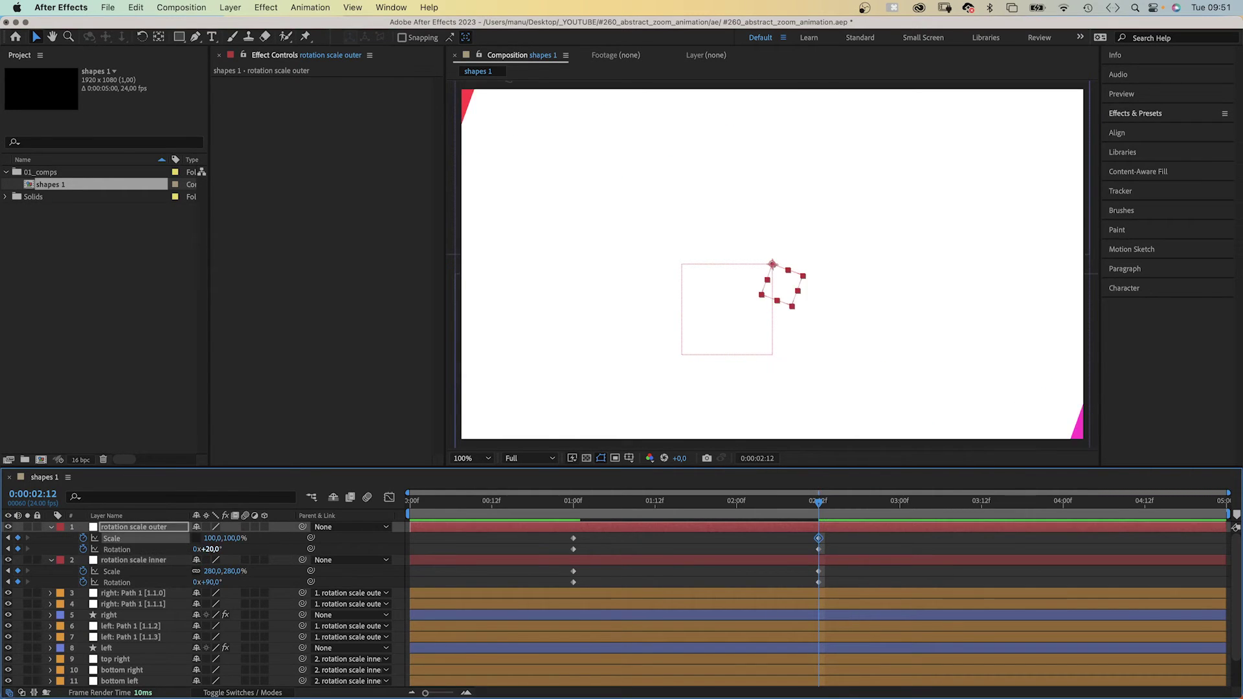
Step: Stretch the outer null's vertical scale to 125% while scrubbing to check the motion
key(comma)
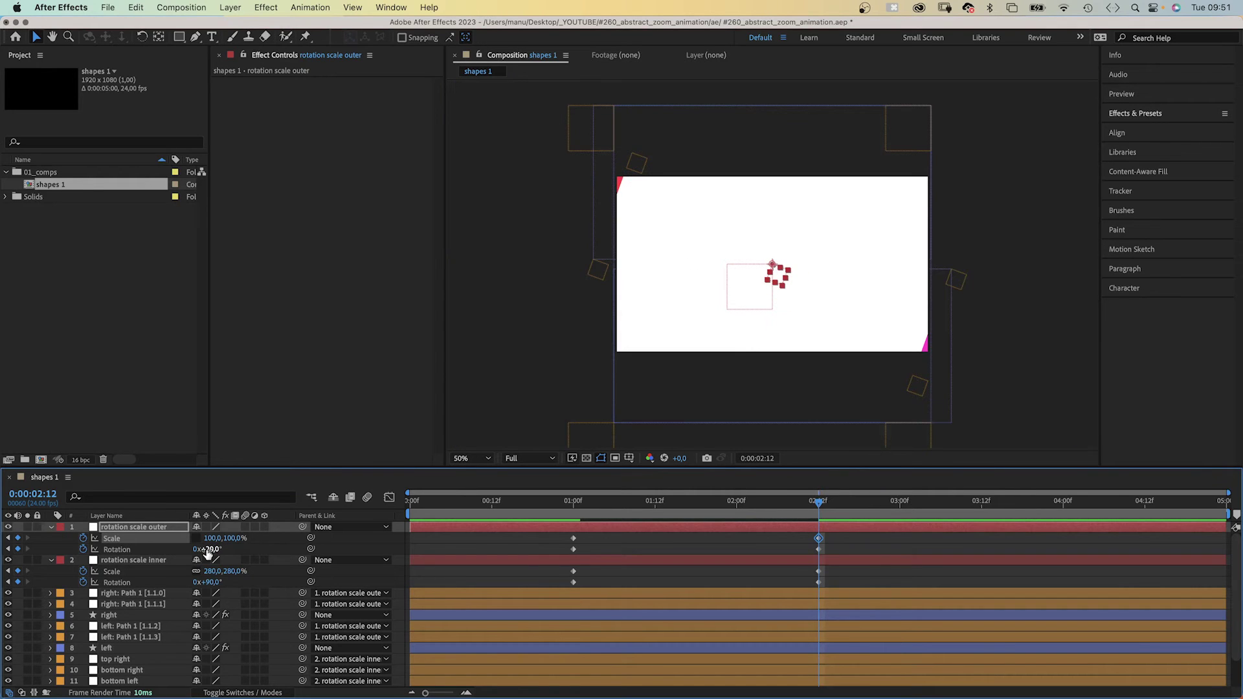
mouse_move(815, 506)
mouse_down()
mouse_move(577, 559)
mouse_move(818, 523)
mouse_up()
drag(223, 543, 257, 546)
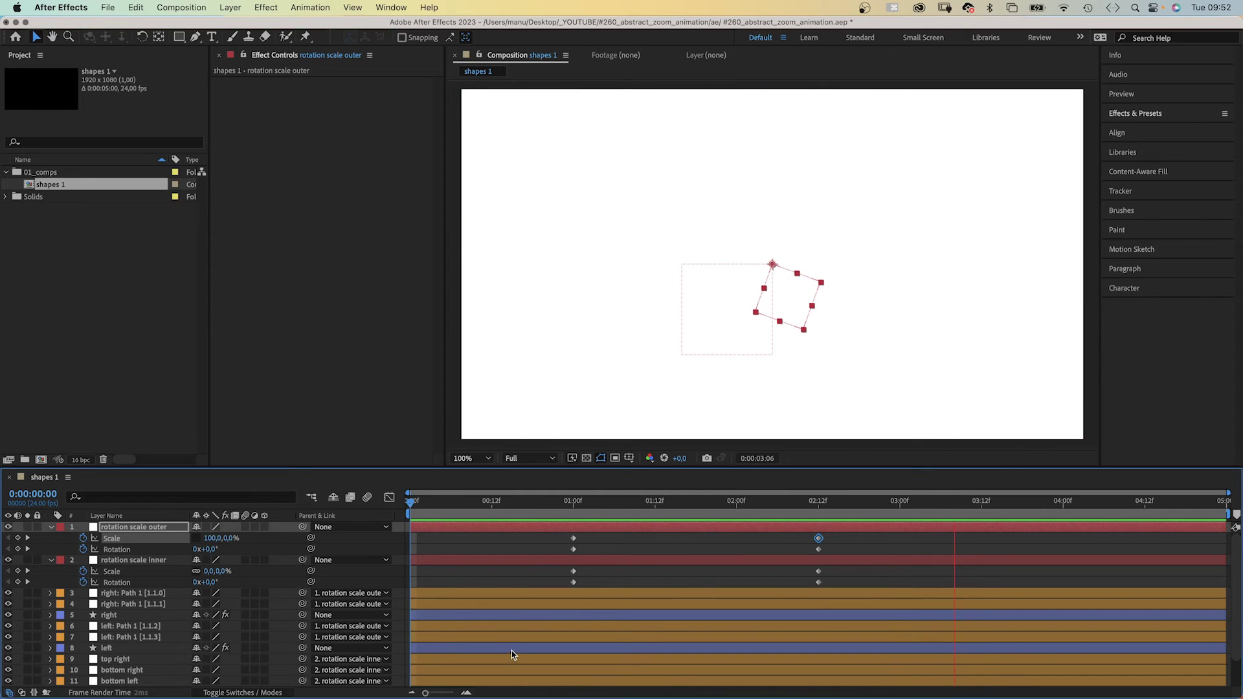
drag(666, 527, 635, 518)
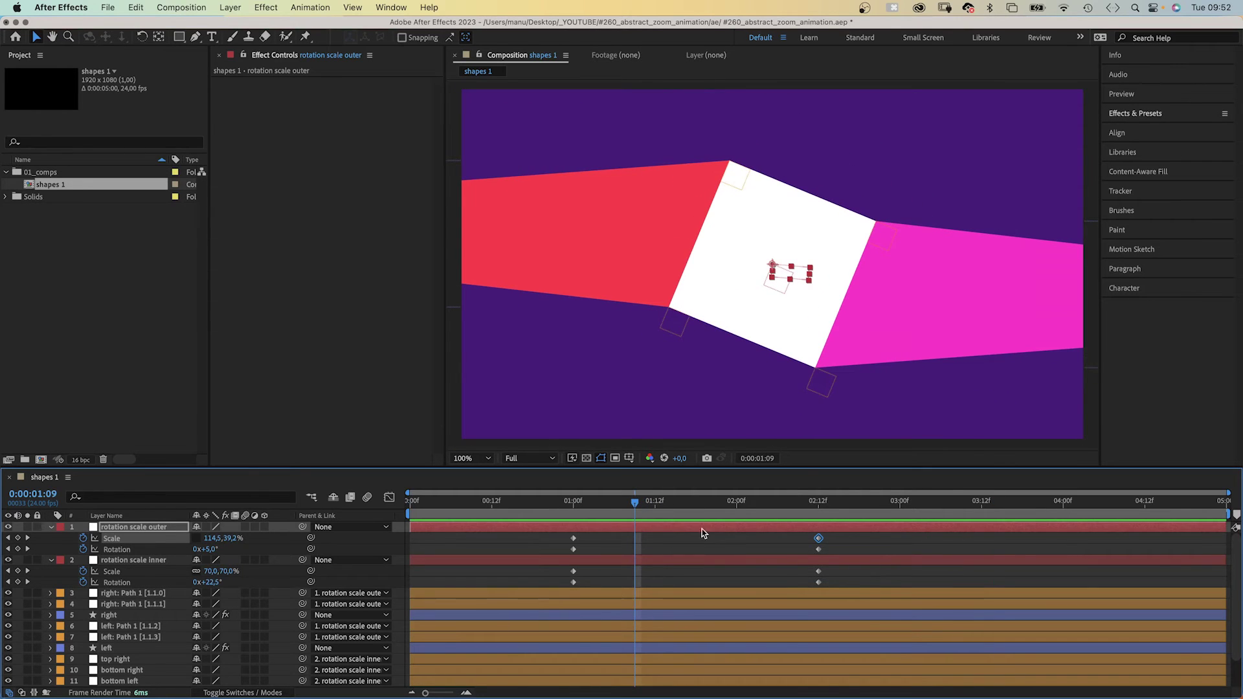
Step: Set the centre layer as the background's inverted track matte
scroll(1224, 557, down, 3)
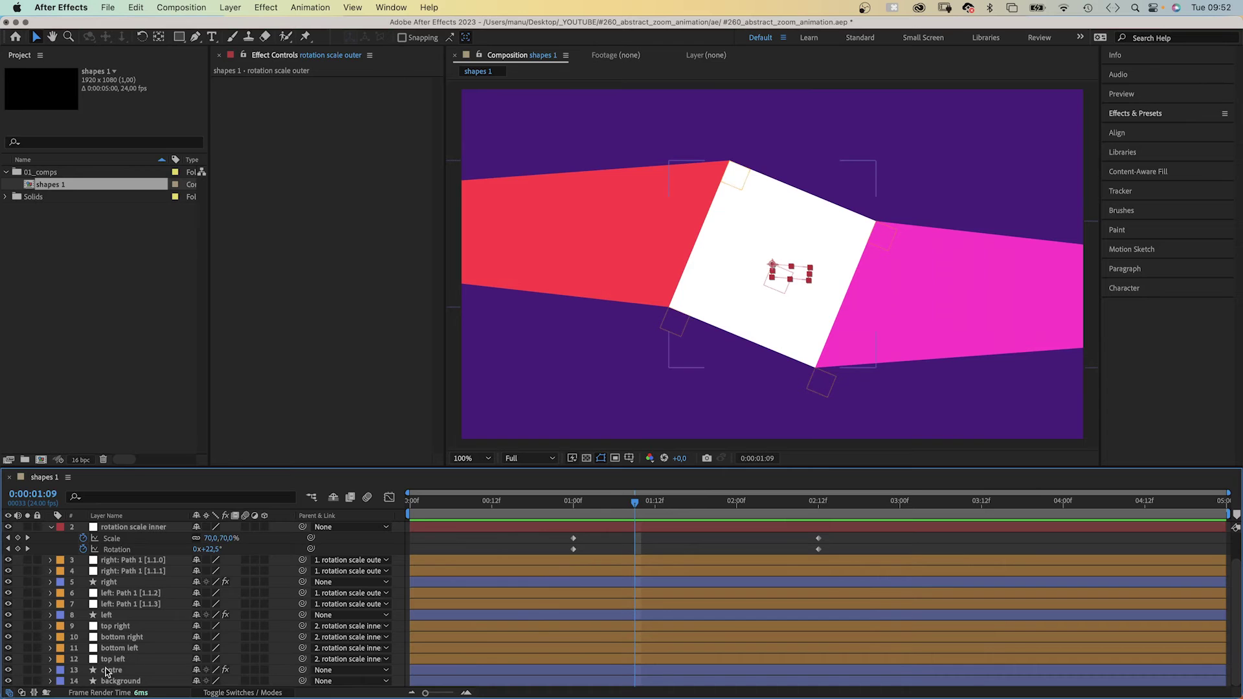
click(113, 671)
click(228, 693)
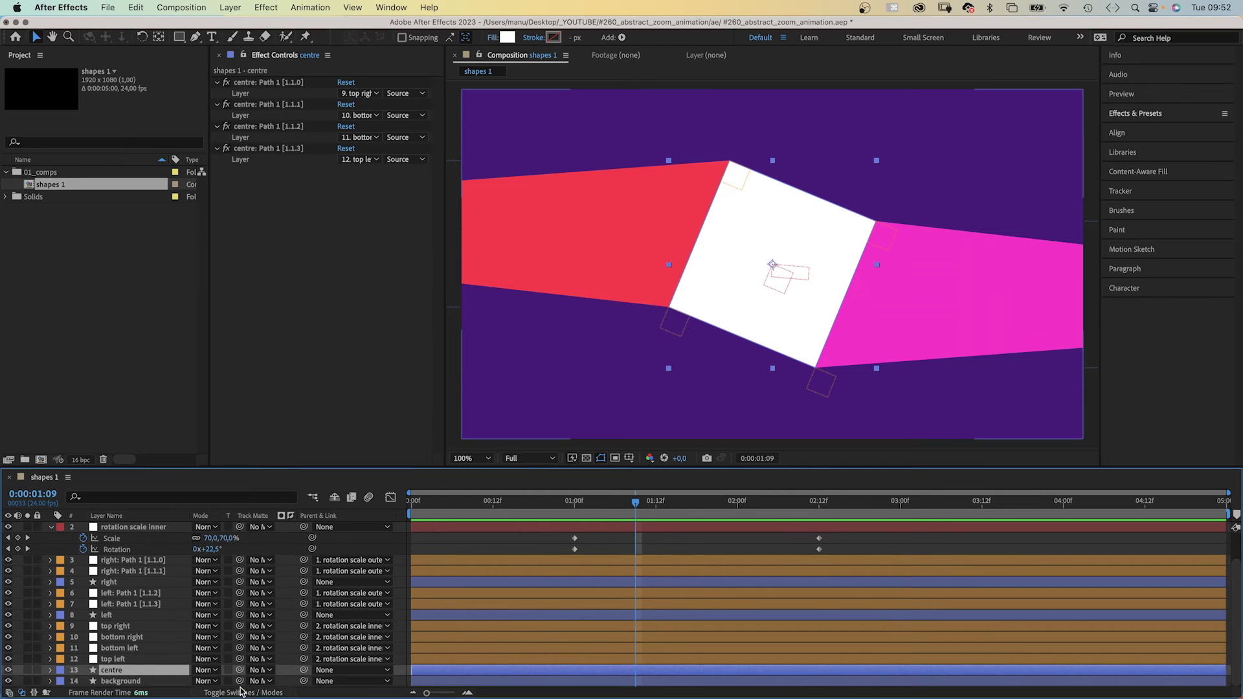
drag(239, 681, 149, 673)
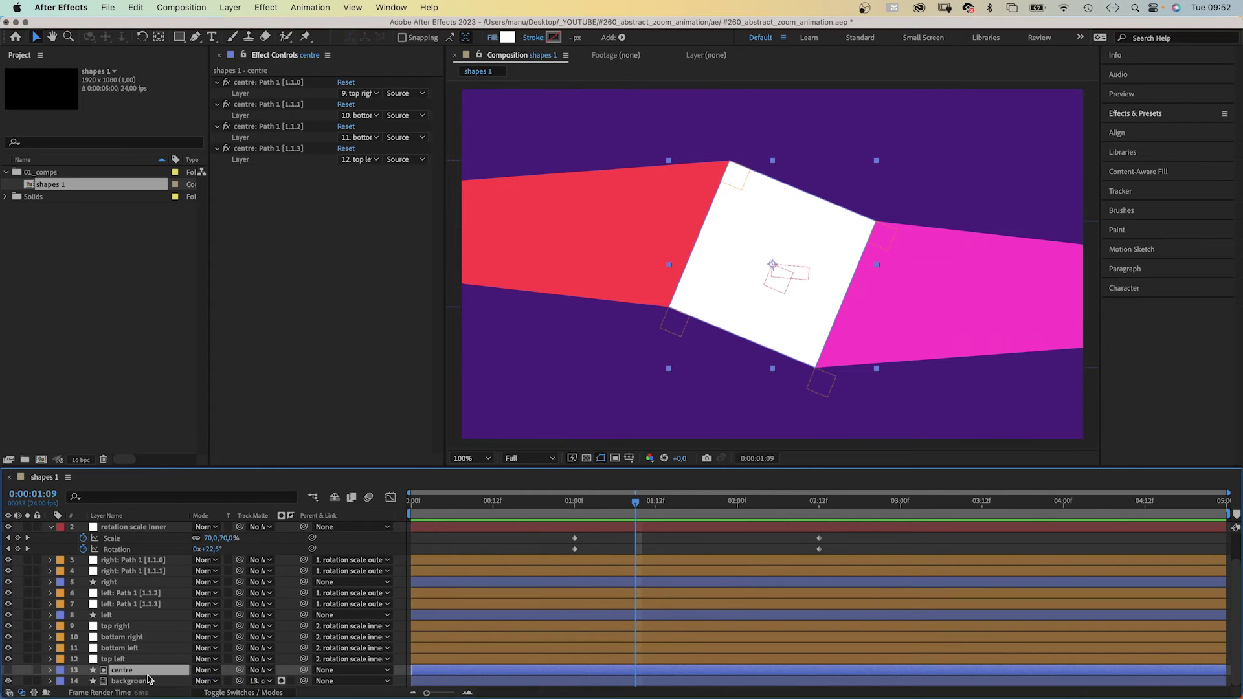
click(291, 682)
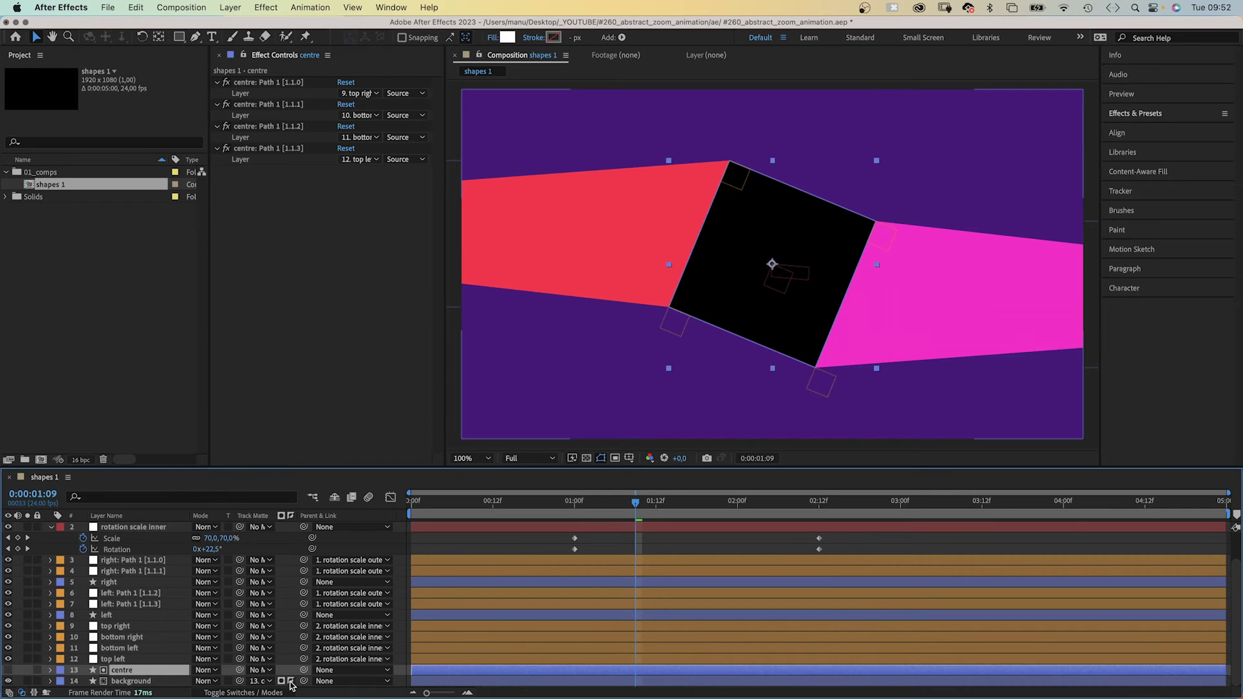
Step: Turn on the transparency grid and preview the animation
click(586, 457)
key(space)
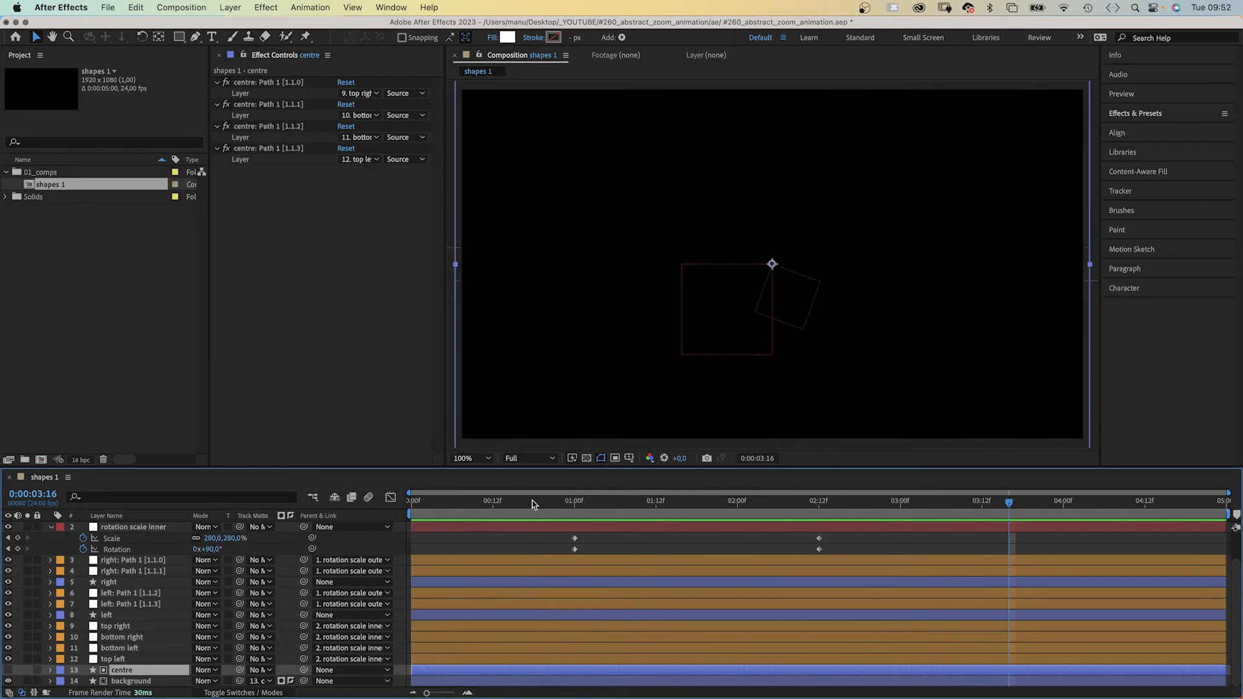
drag(533, 501, 629, 504)
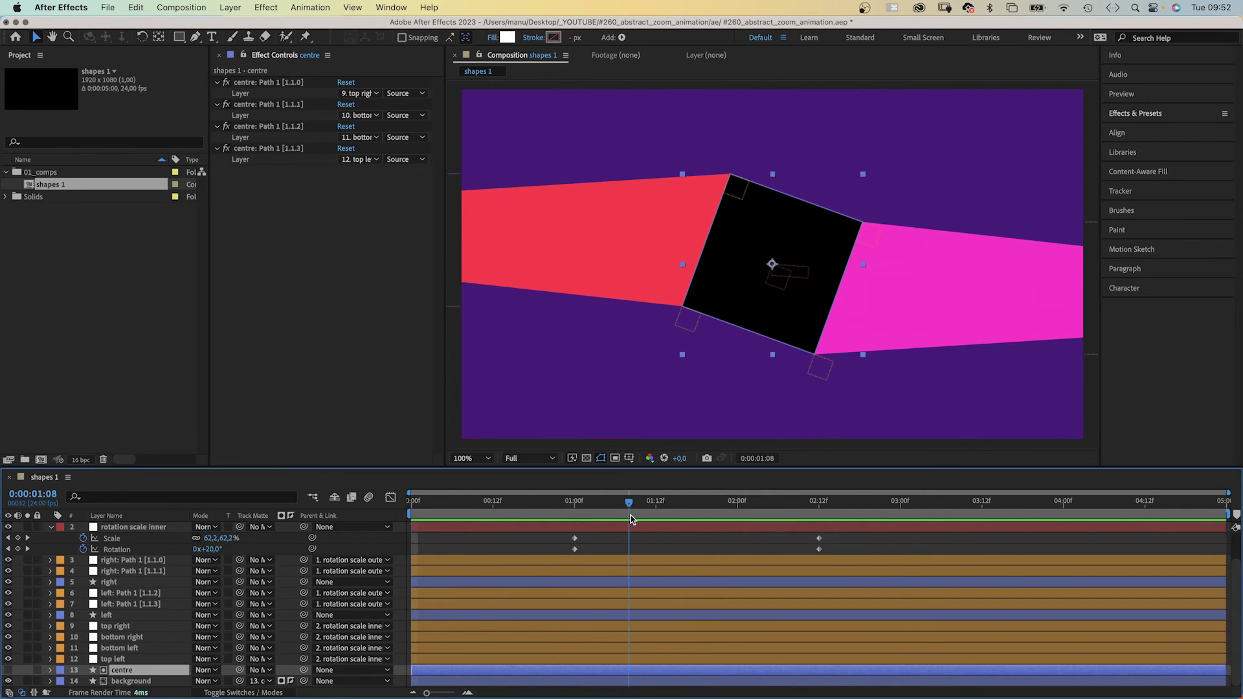
Step: Duplicate shapes 1 as shapes 2 and set its background to light blue
click(56, 191)
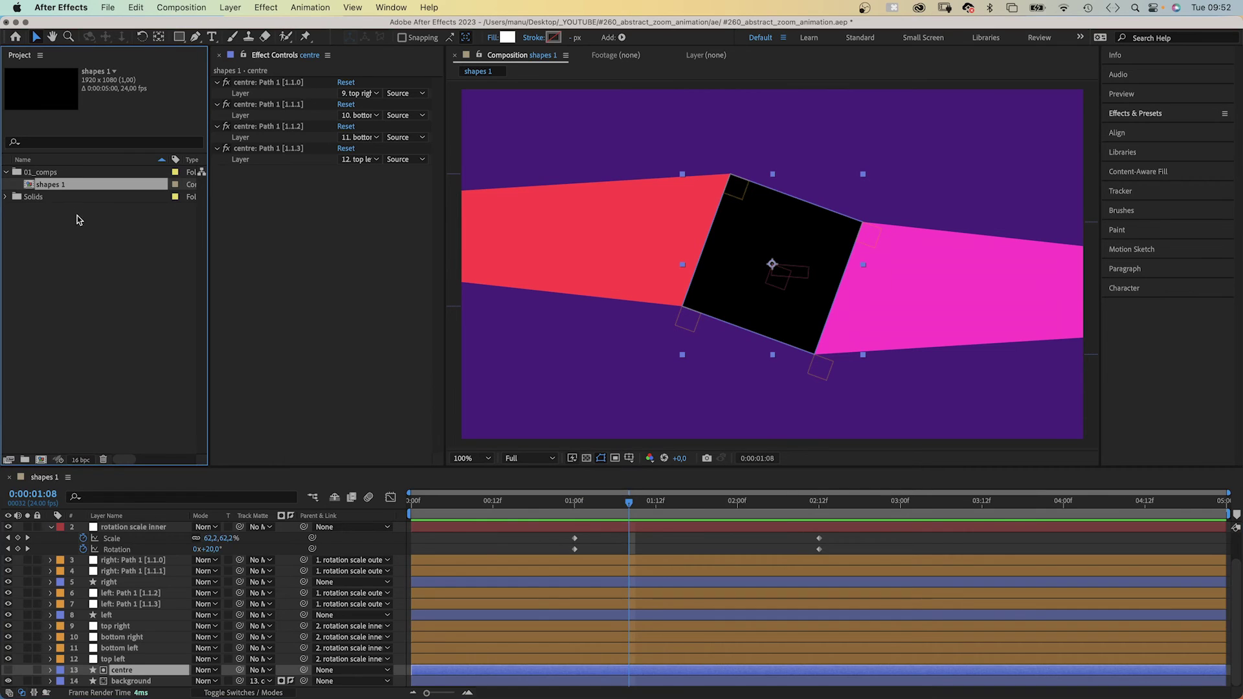
key(super+d)
double_click(60, 198)
scroll(136, 578, down, 2)
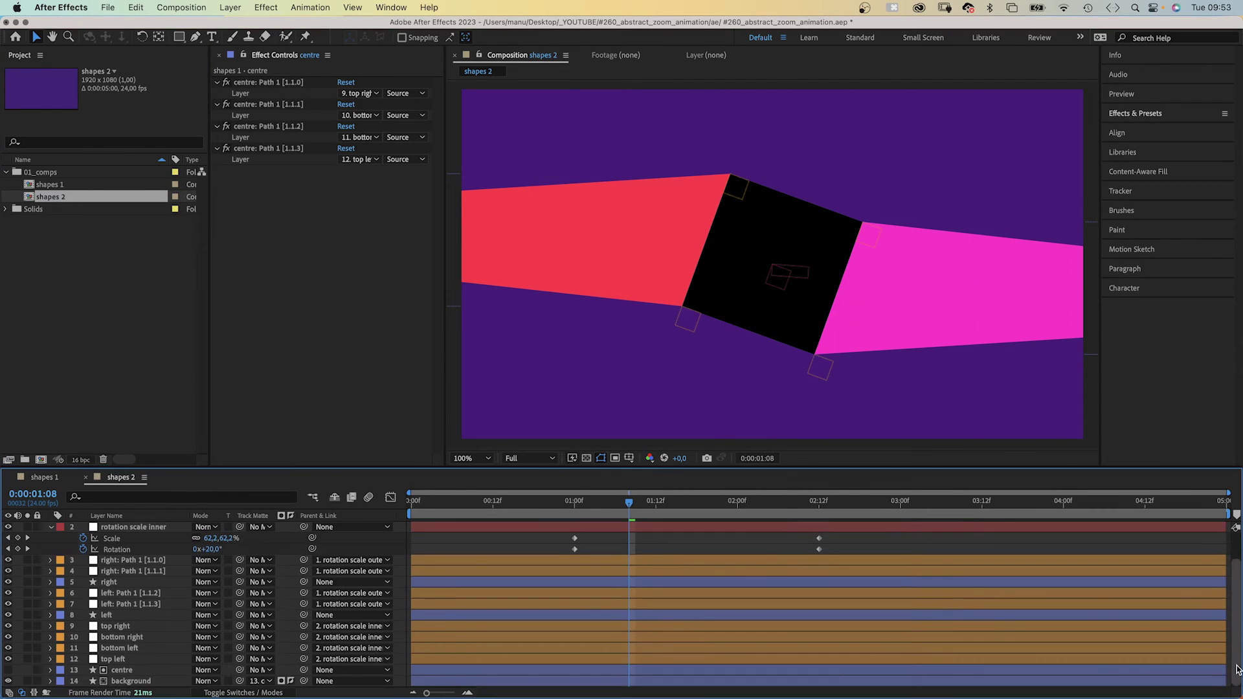
click(130, 682)
click(508, 37)
key(Return)
Step: Recolour shapes 2's left shape yellow and give the right shape a new fill colour
click(106, 615)
click(509, 37)
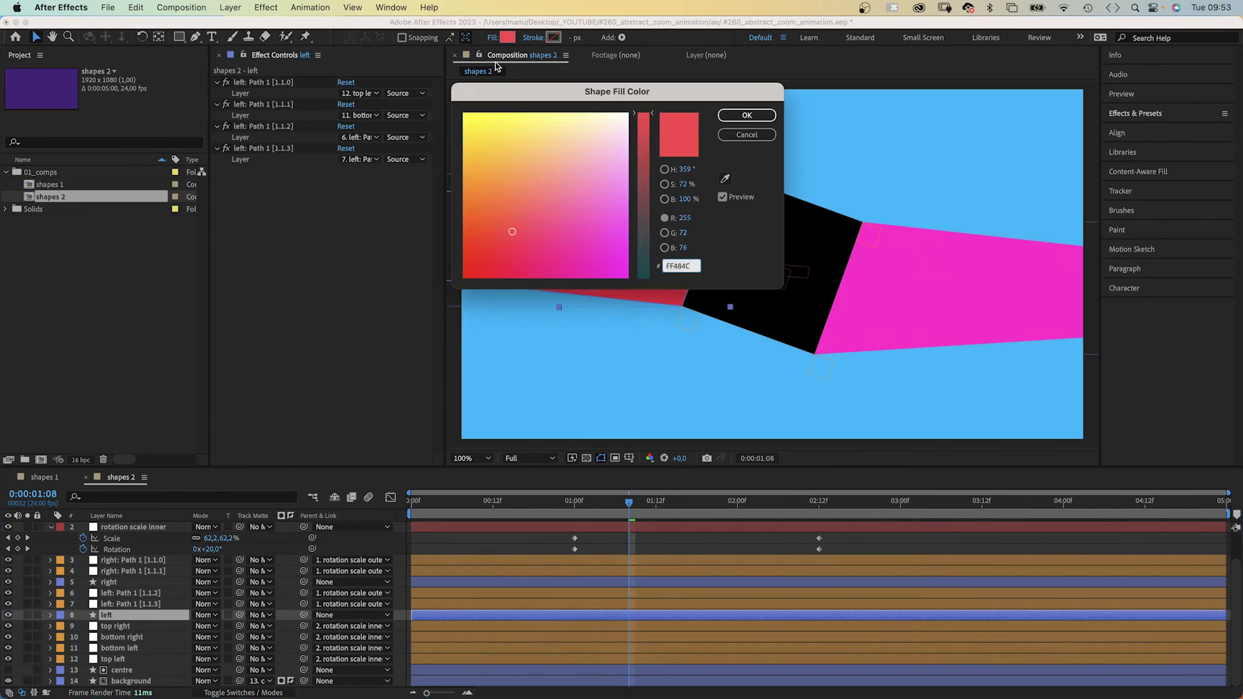
click(527, 145)
key(Return)
click(109, 582)
click(508, 37)
click(651, 214)
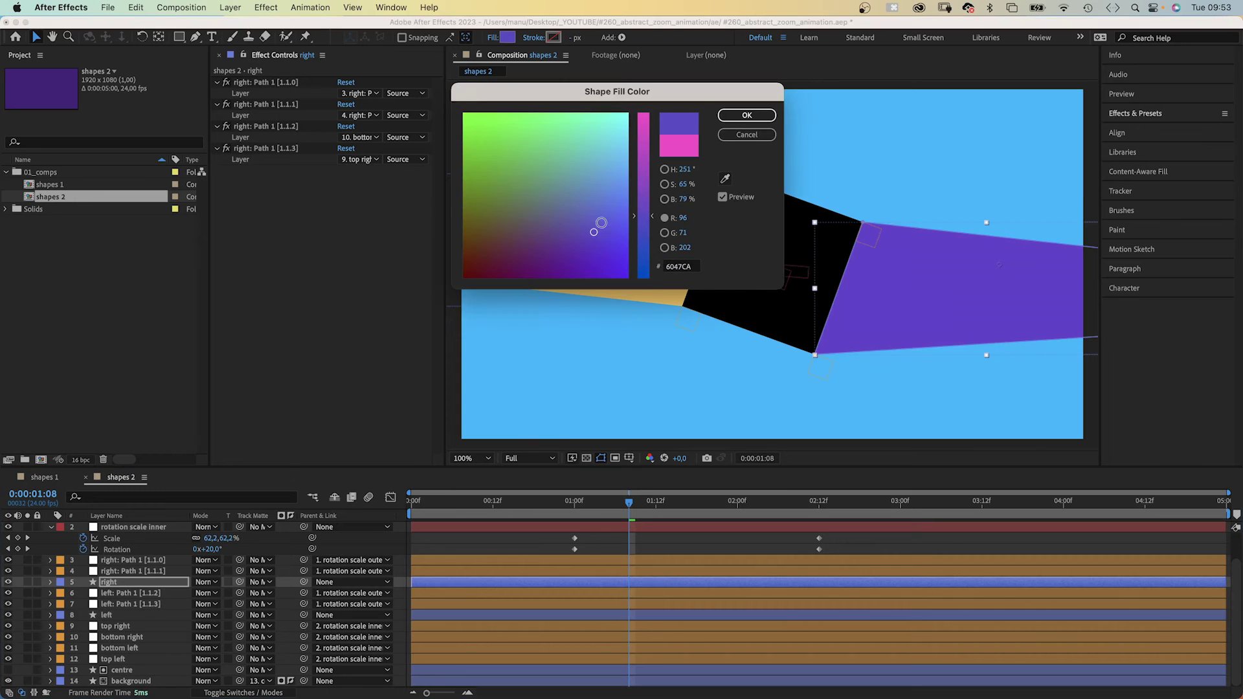
click(592, 195)
click(747, 115)
Step: Duplicate the comp as shapes 3 and drag shapes 1–3 onto New Composition
key(super+d)
click(58, 184)
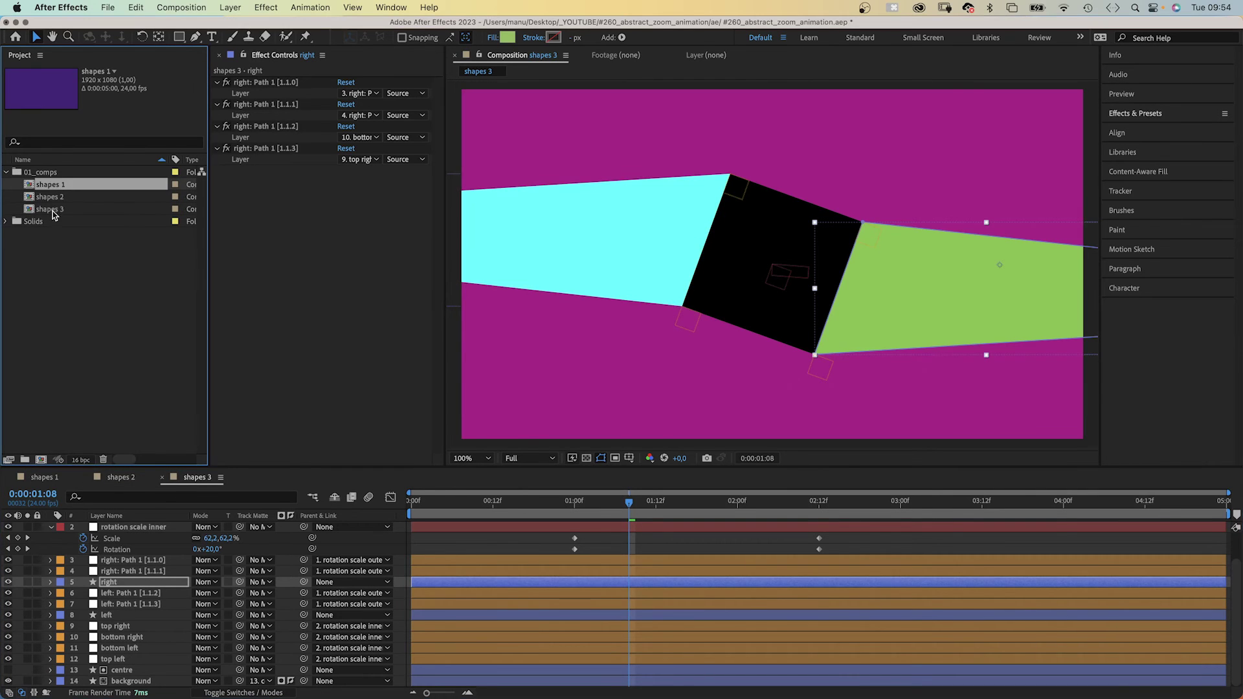
shift+click(53, 209)
drag(65, 212, 41, 459)
Step: Combine shapes 1–3 into a single composition and name it 'zoom'
click(474, 141)
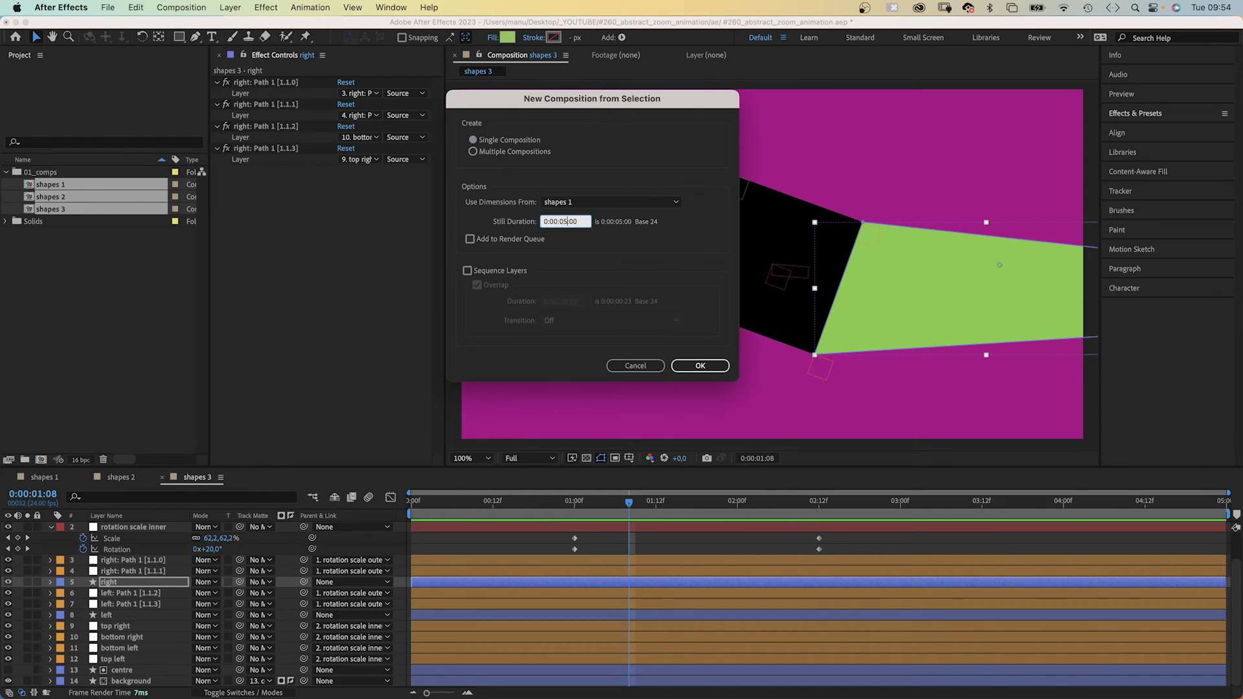
key(Return)
key(Return)
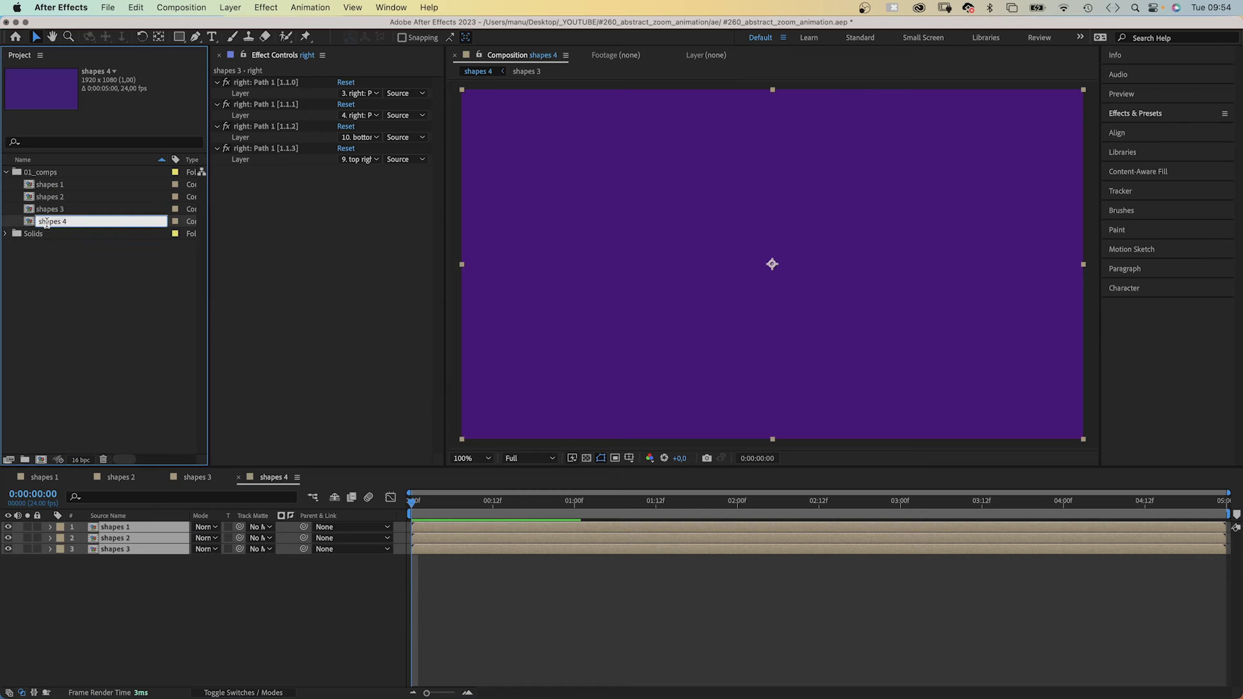
text(zoom)
key(Return)
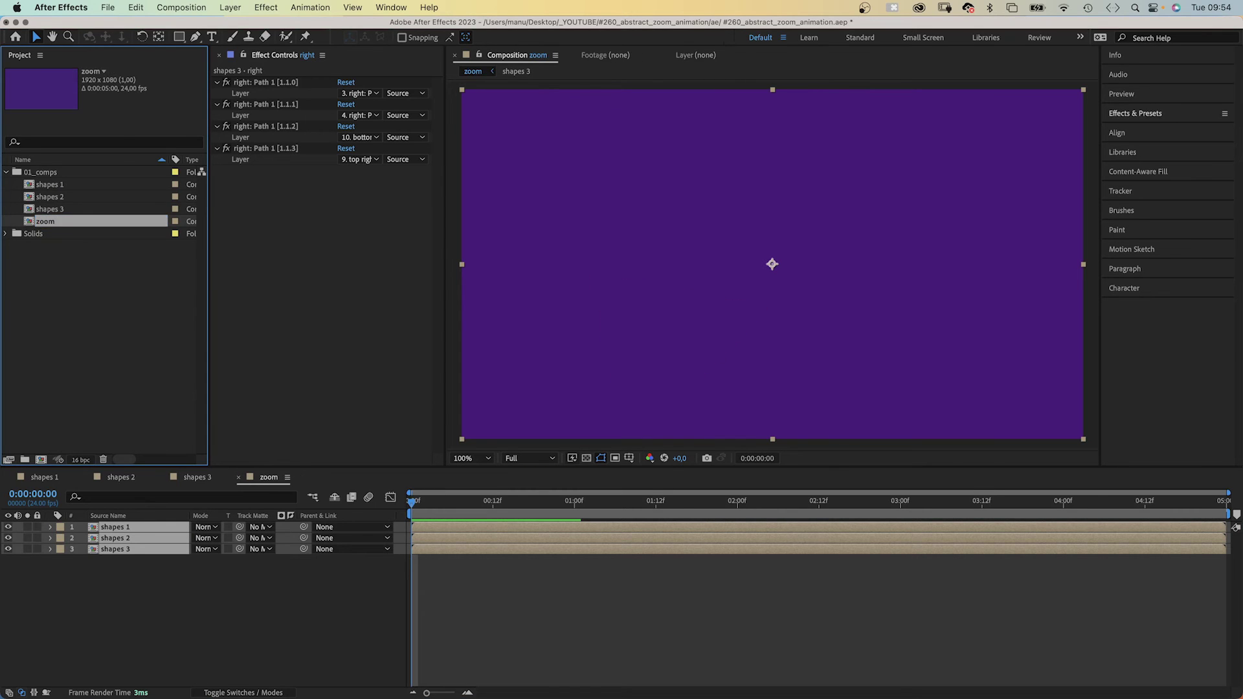
Step: Show the In column and start shapes 1 at -0:00:01:12 and shapes 2 12 frames early
right_click(385, 516)
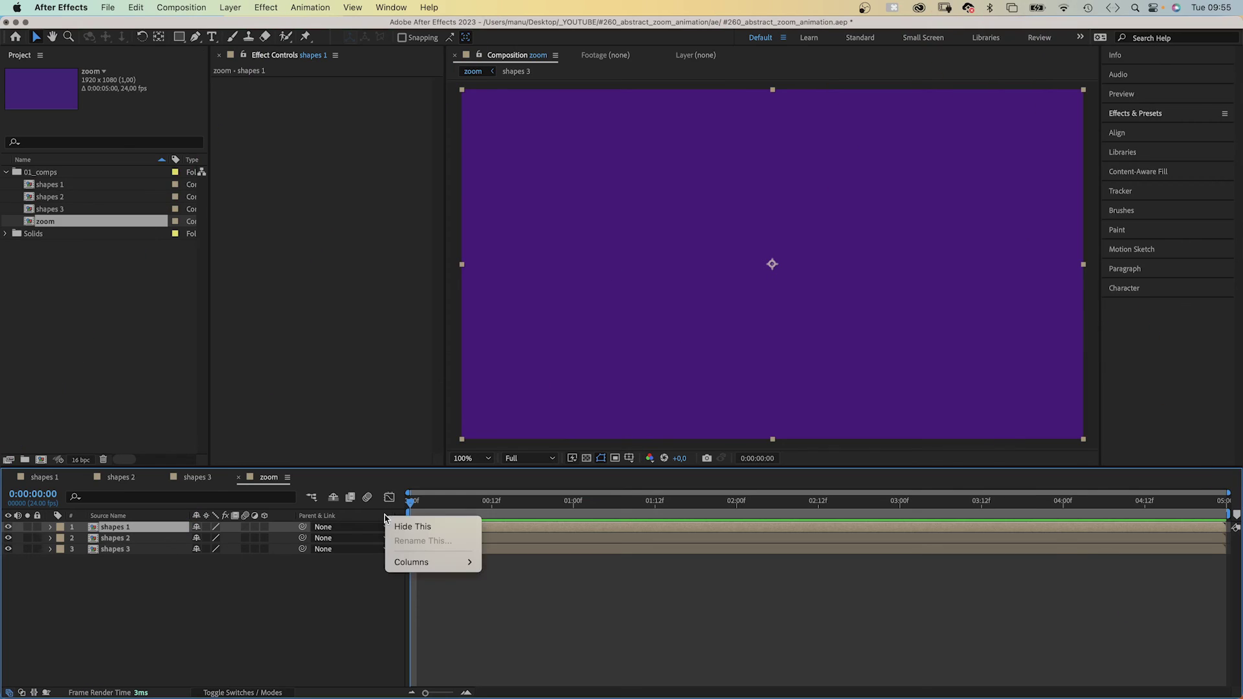
mouse_move(416, 563)
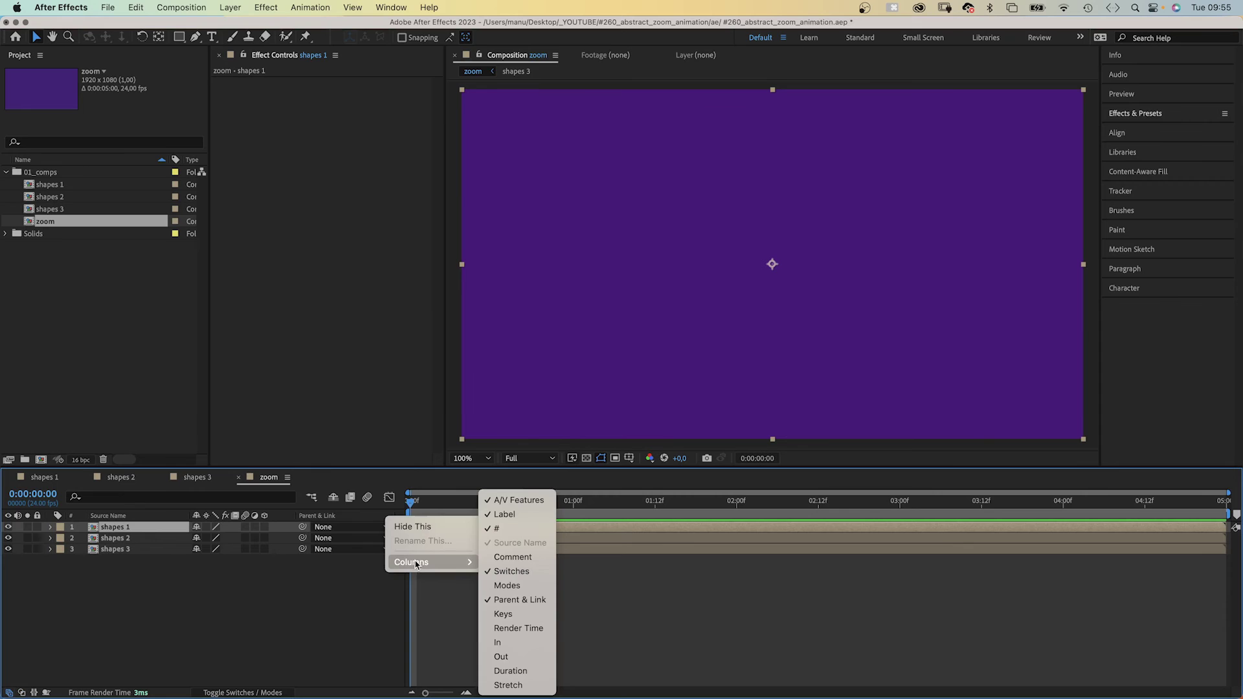
click(512, 643)
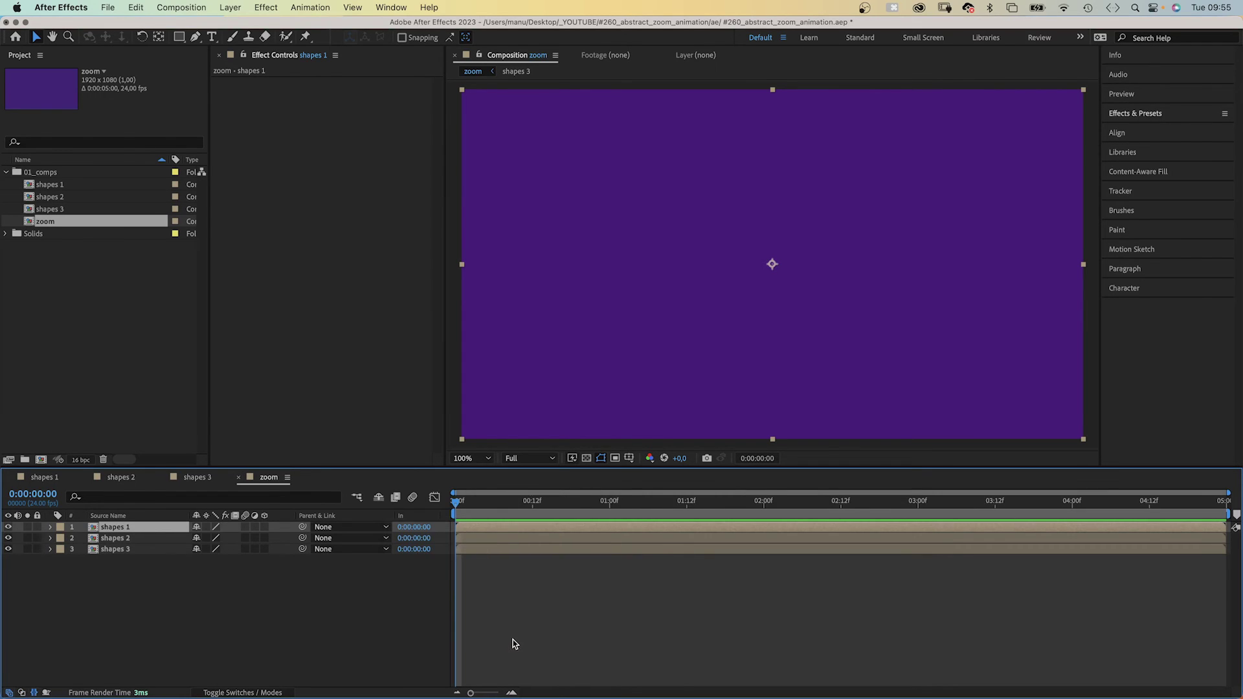
click(420, 527)
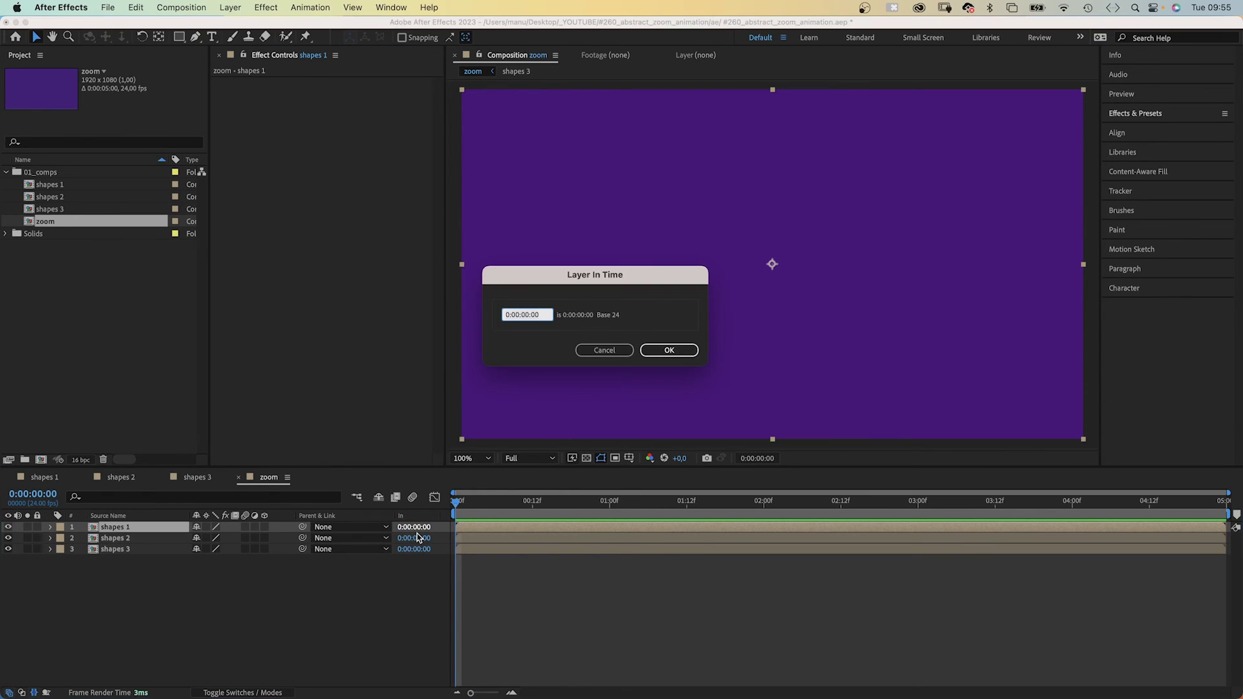
text(-112)
key(Return)
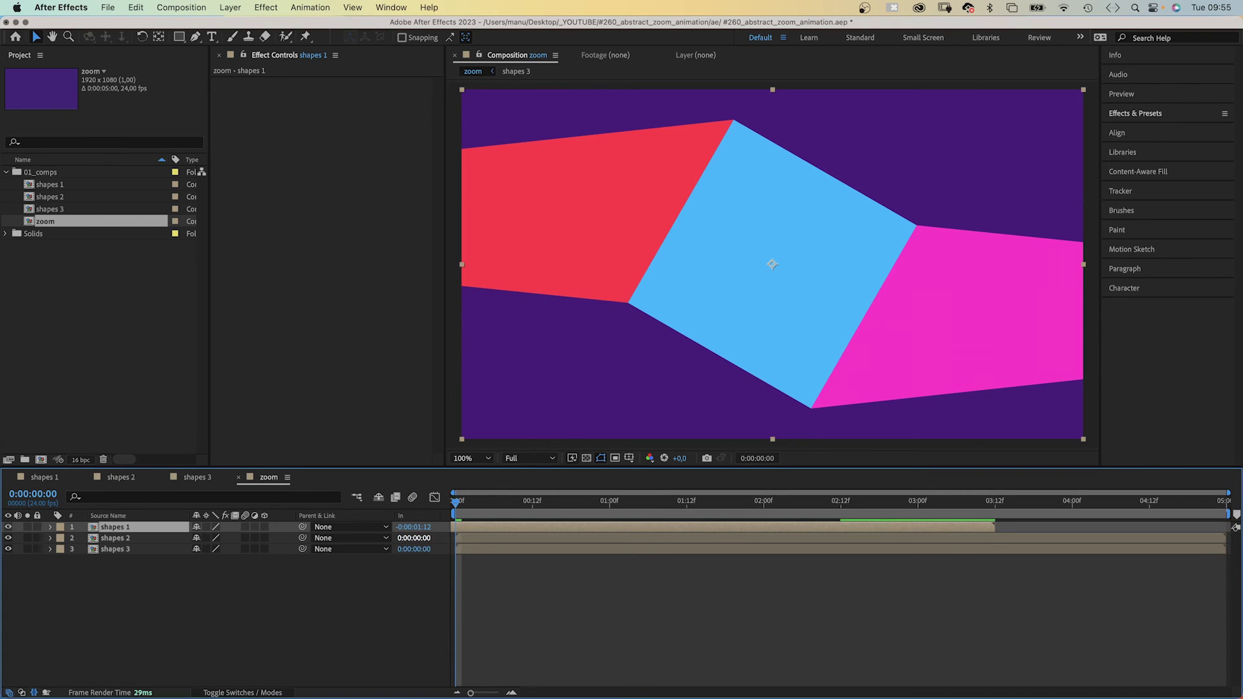
click(407, 538)
text(-12)
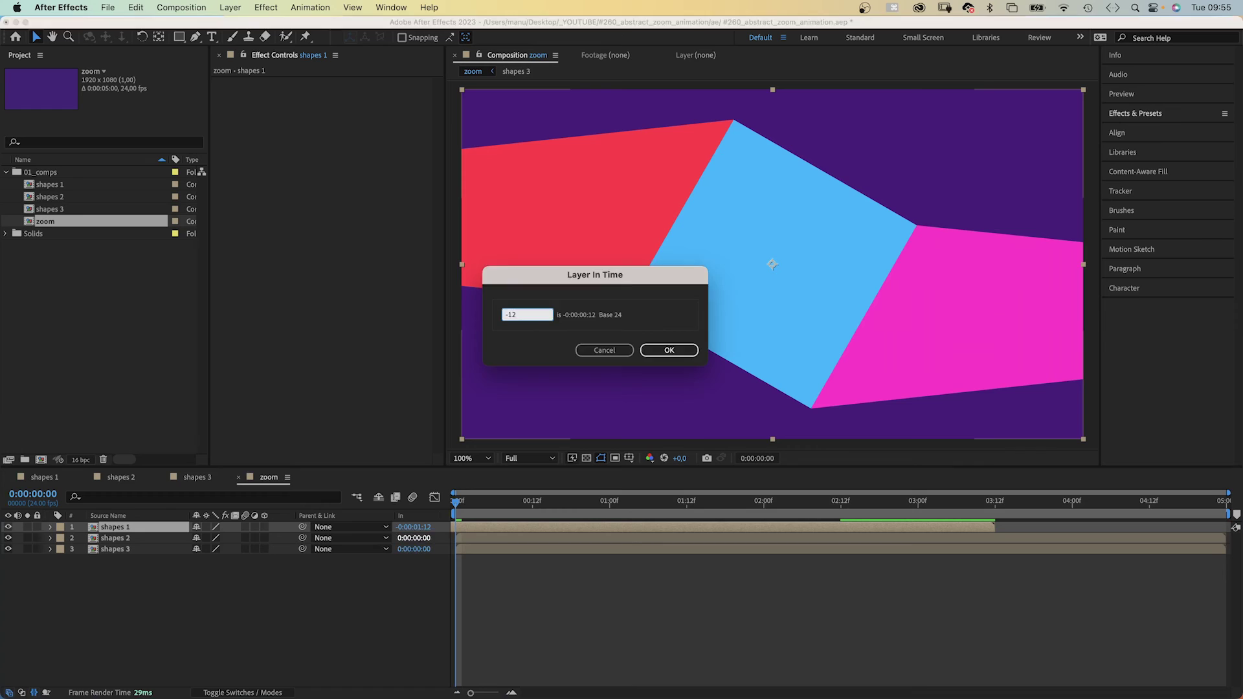
key(Return)
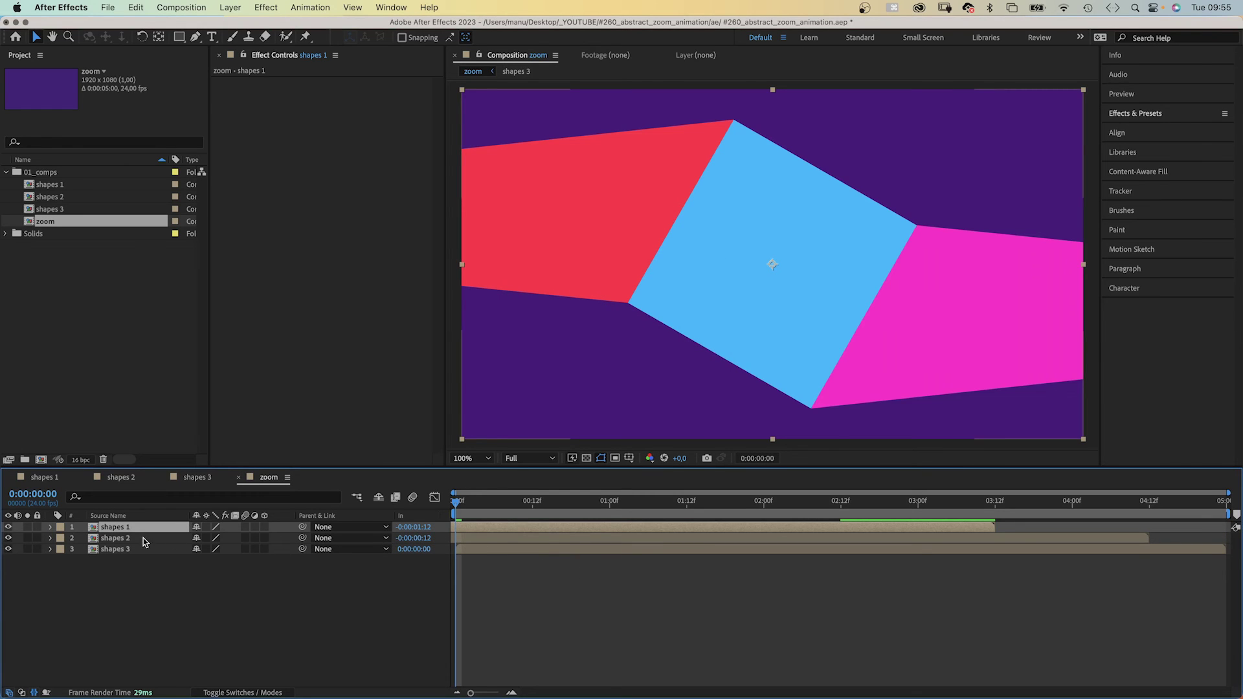
Step: Duplicate the three shapes layers and start the copies at 0:00:00:12, 0:00:01:00 and 0:00:01:12
shift+click(113, 550)
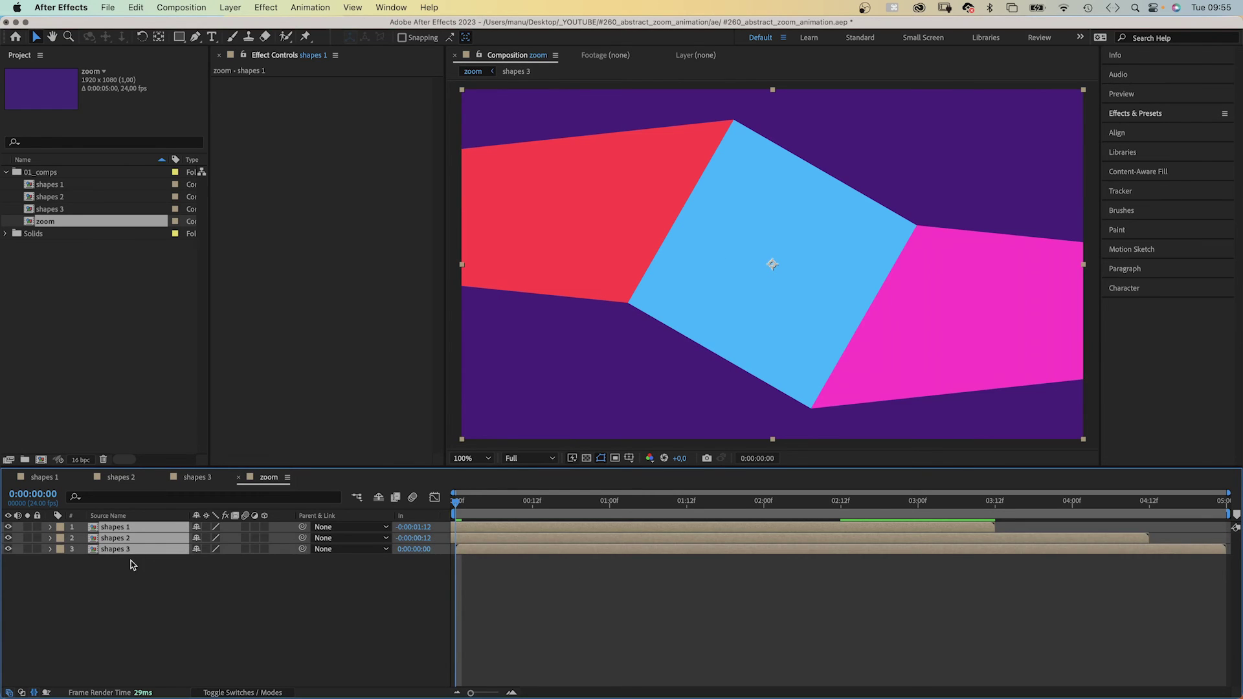
key(super+d)
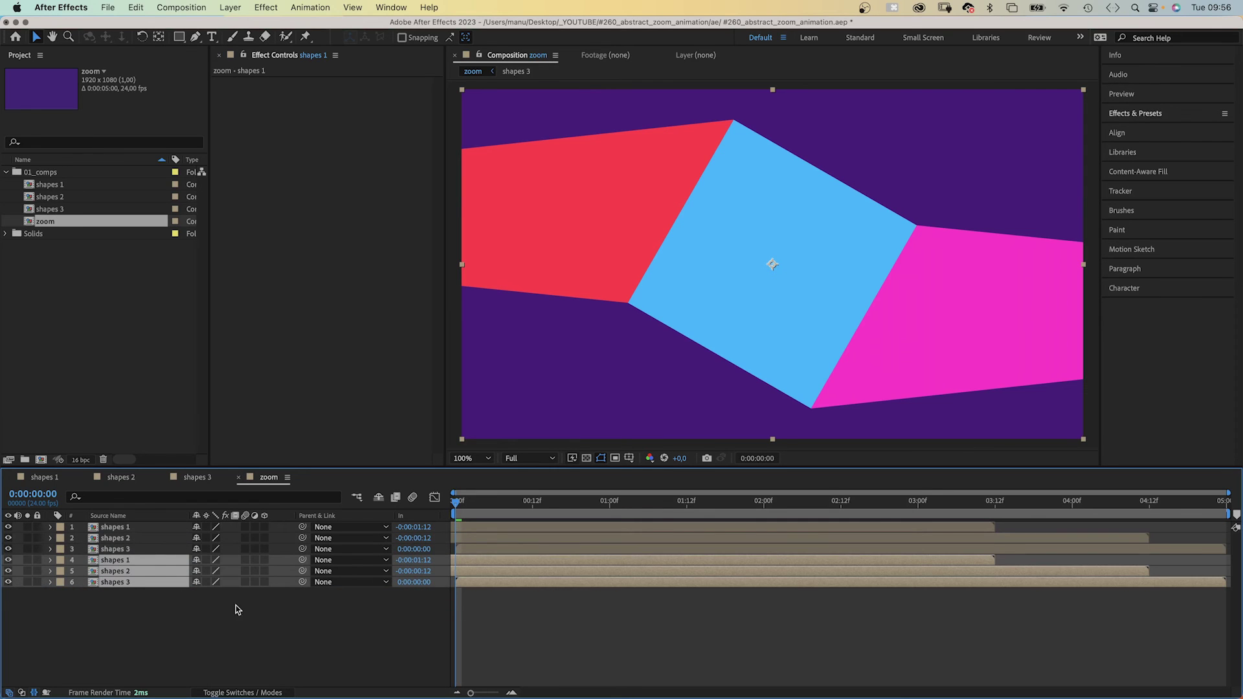
click(360, 636)
click(405, 560)
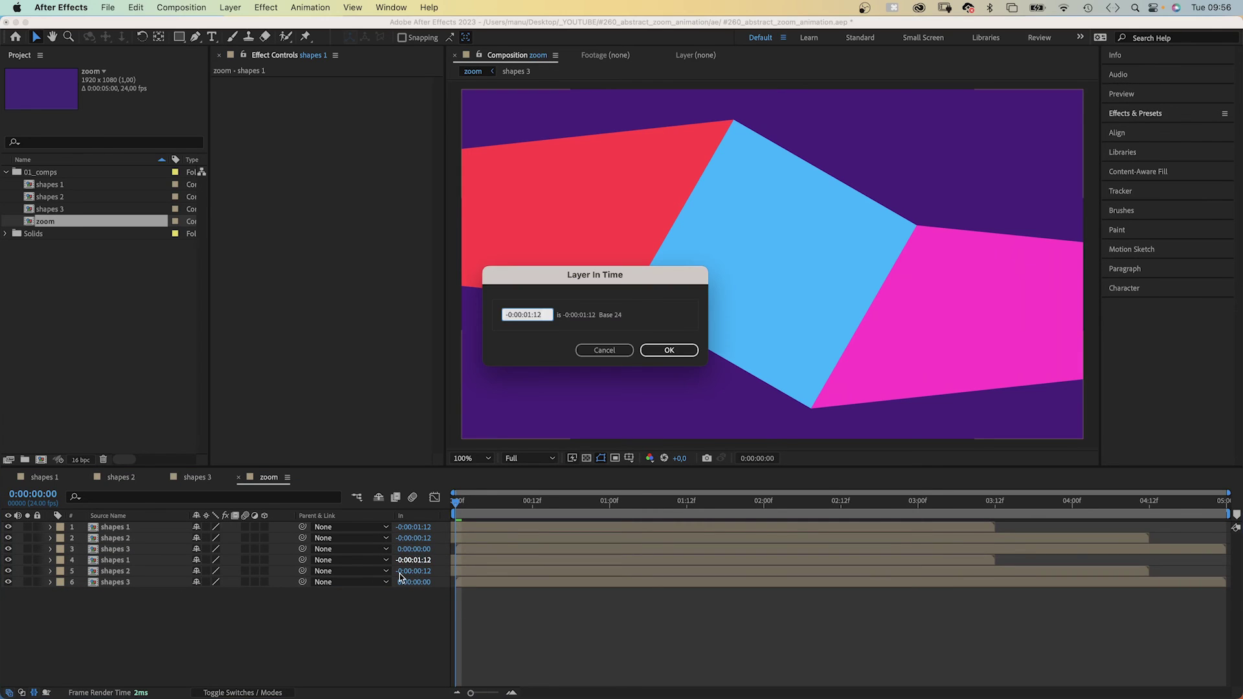
text(12)
key(Return)
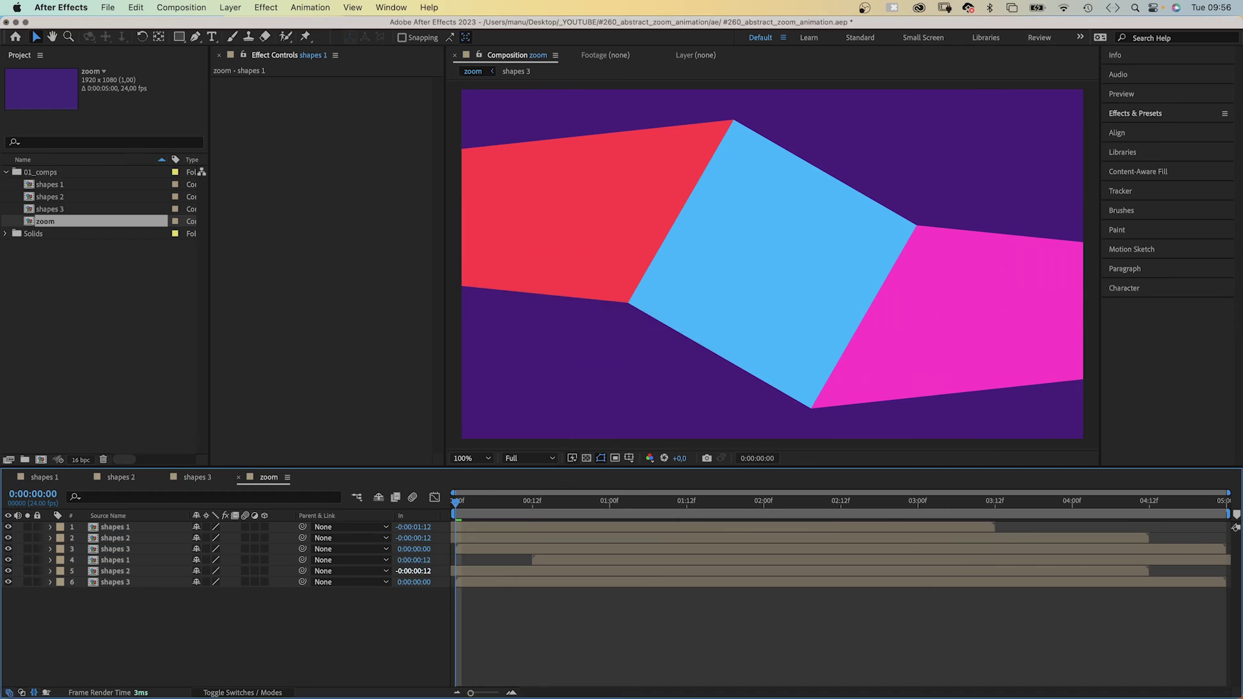
click(414, 571)
text(1:)
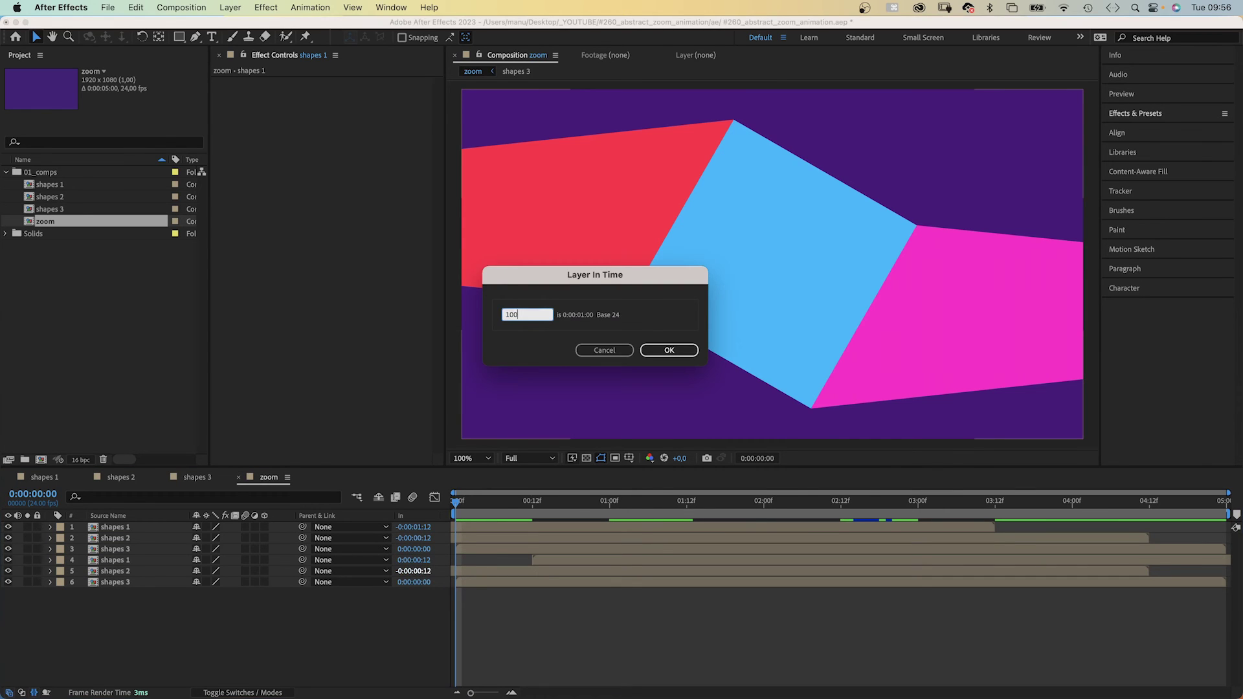
text(00)
key(Return)
click(413, 583)
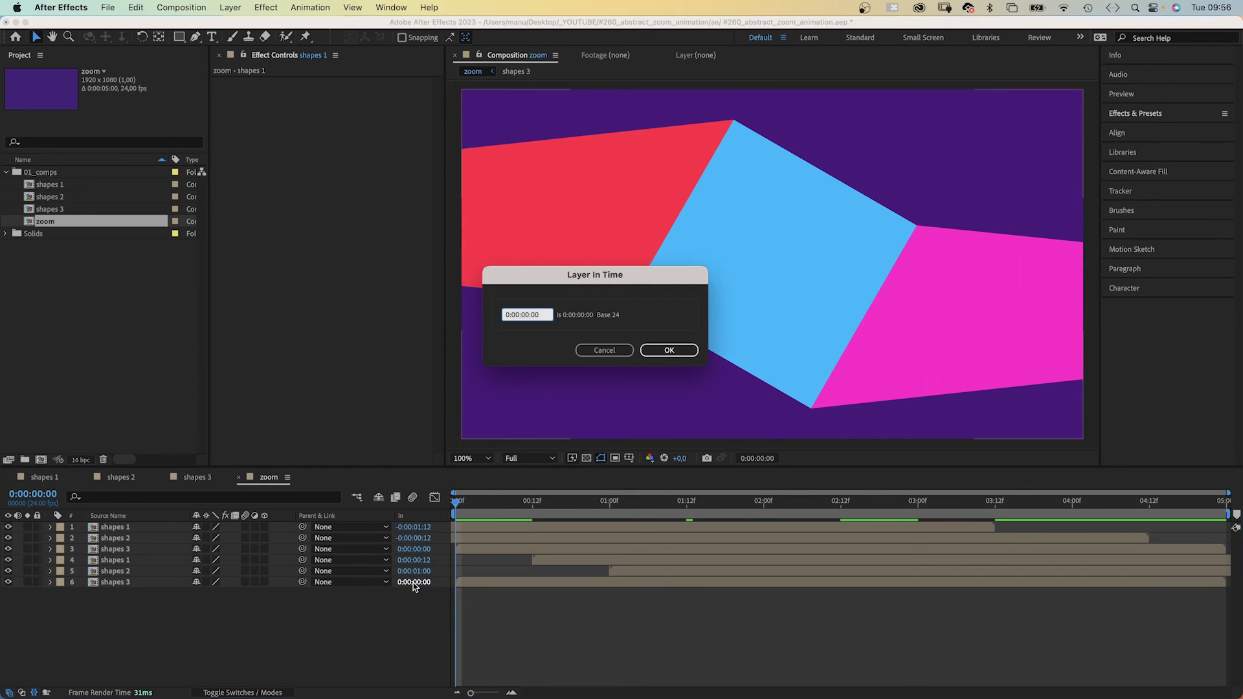
text(1)
key(Return)
key(space)
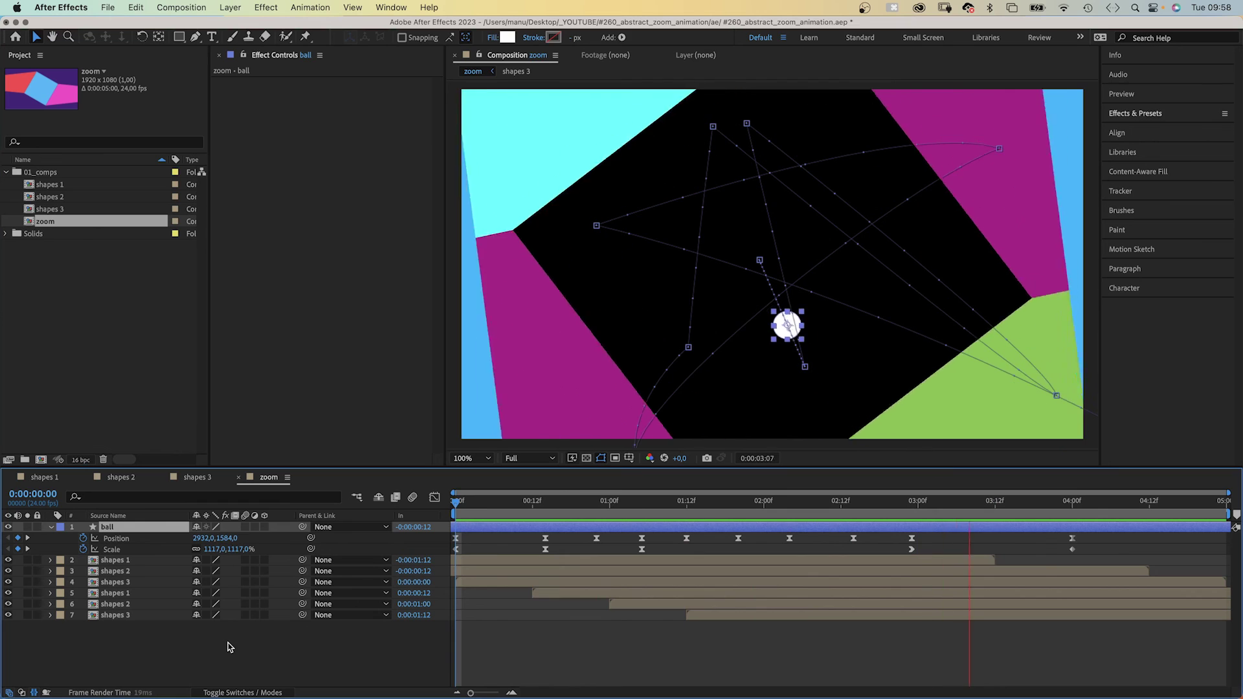
Step: Stop the preview and return to the first frame
key(space)
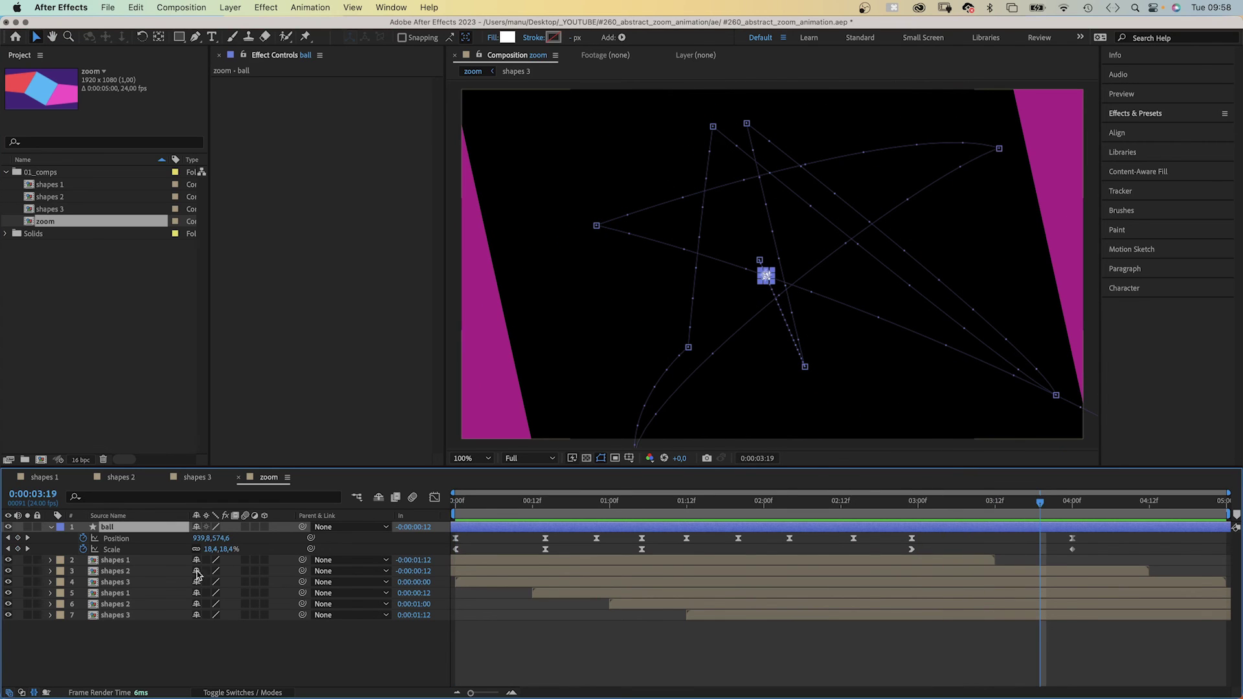
key(Home)
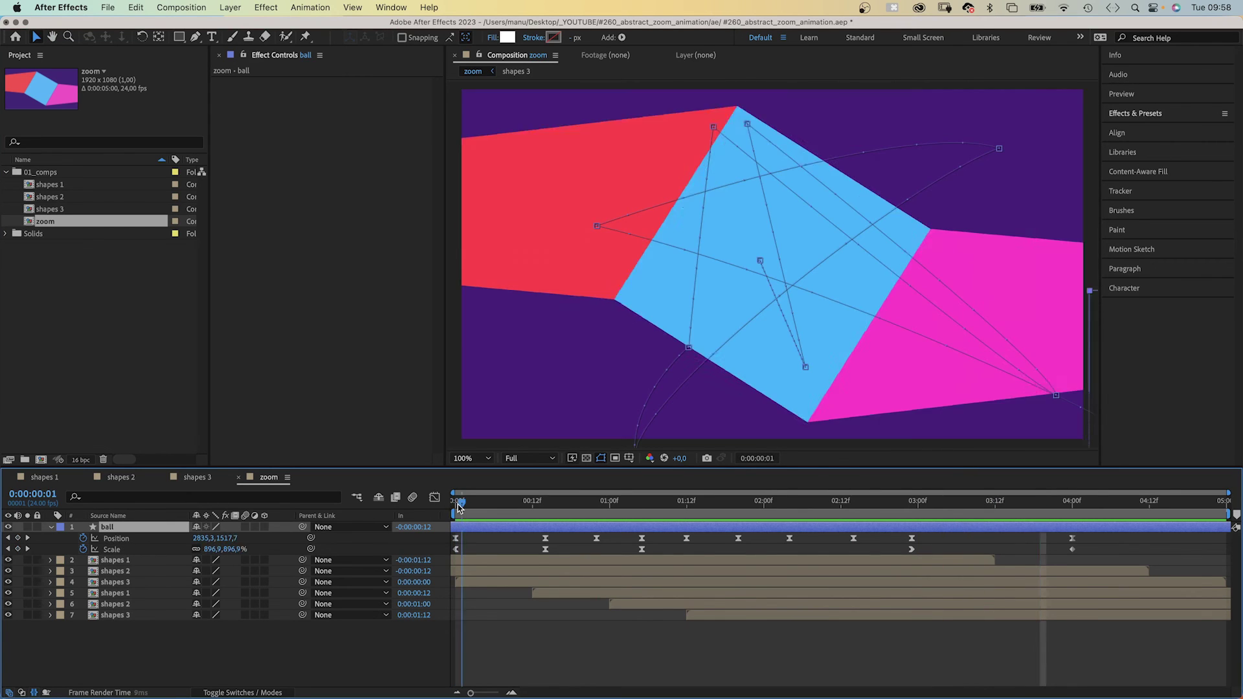
Step: Create a new shape layer and add an empty Path to it
click(234, 12)
mouse_move(236, 26)
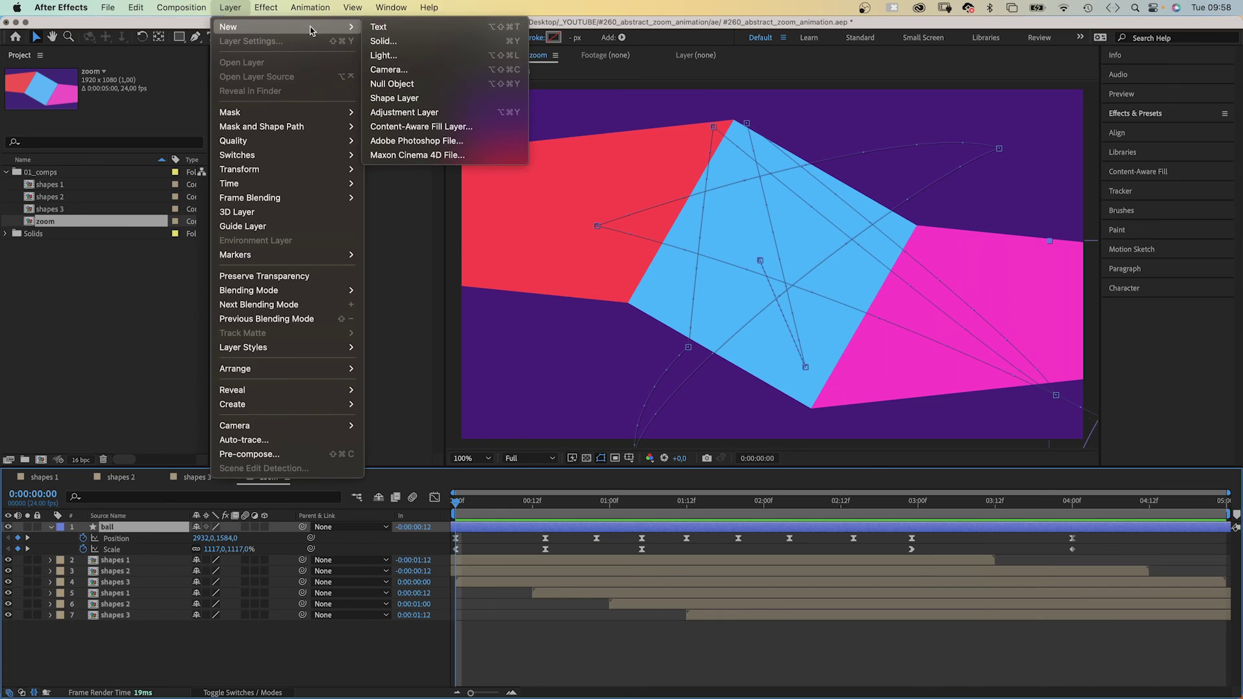
click(453, 96)
key(q)
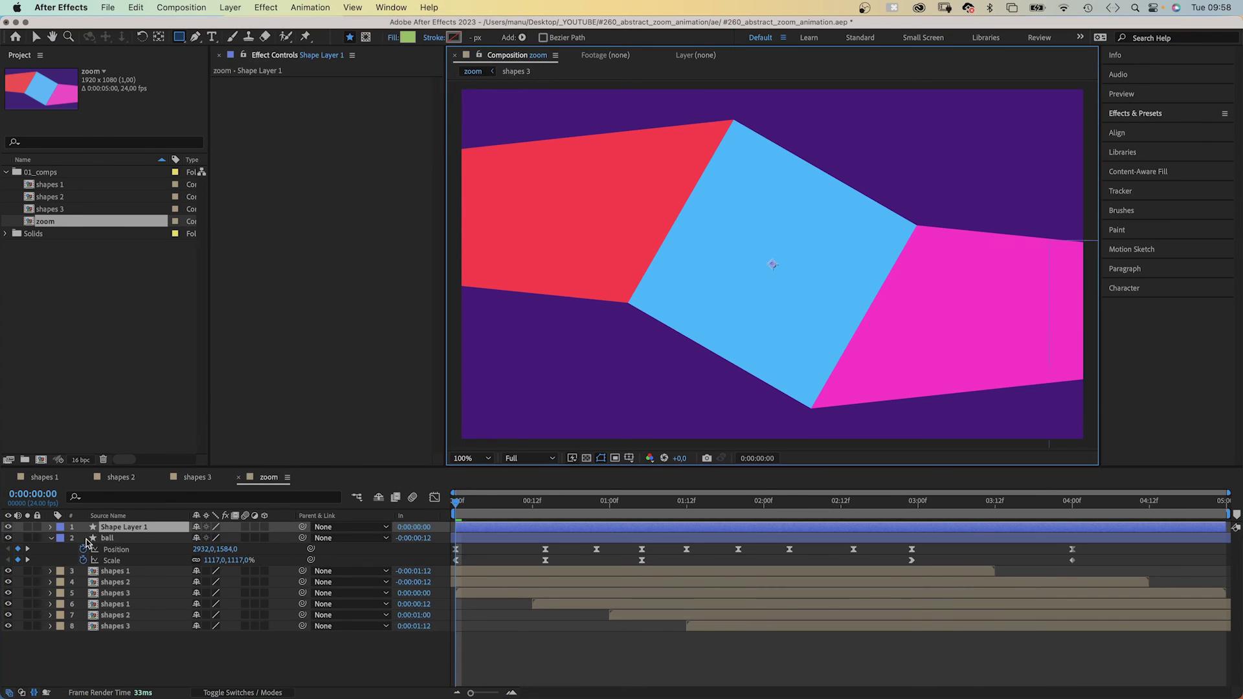
click(50, 528)
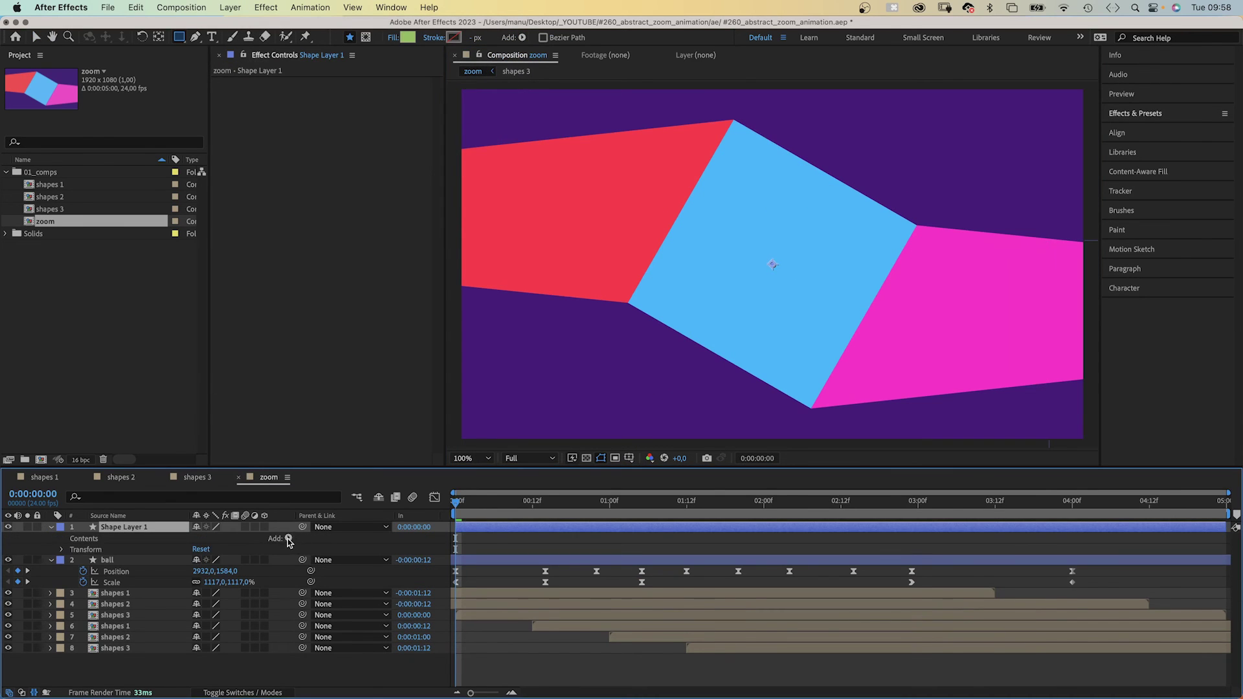
click(289, 538)
click(338, 478)
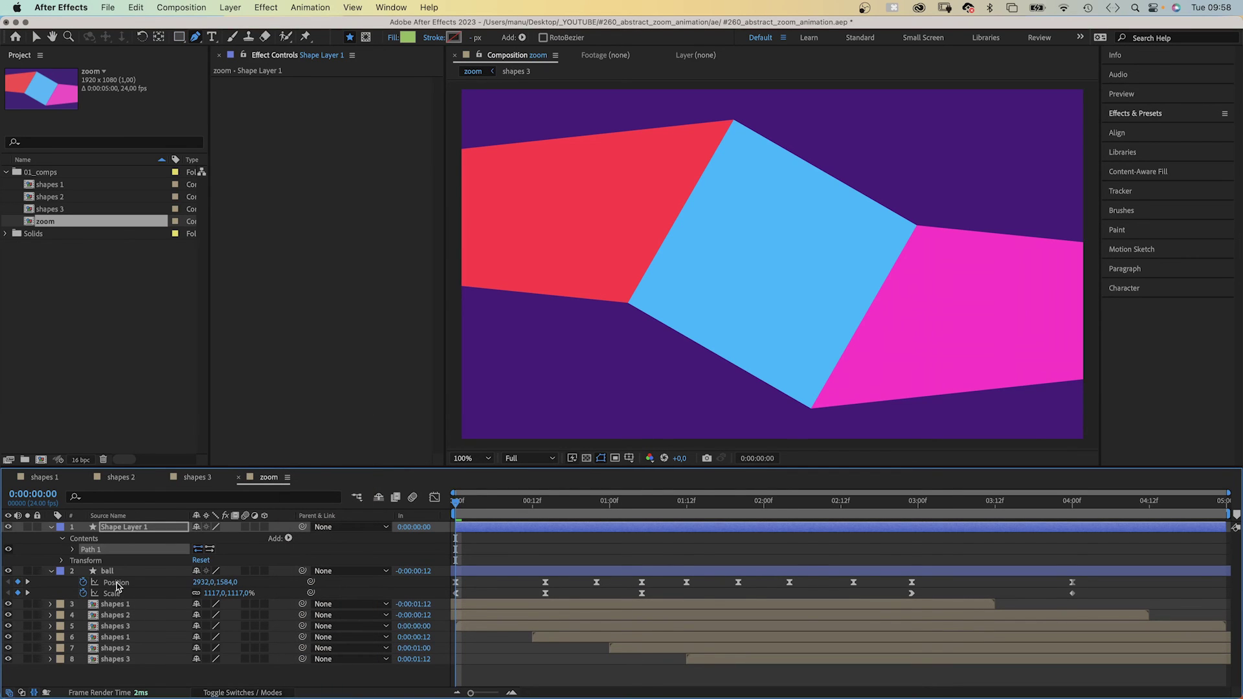
Step: Keyframe Shape Layer 1's Path from the ball's Position keys and move it onto the ball near 0:00:00:14
click(118, 585)
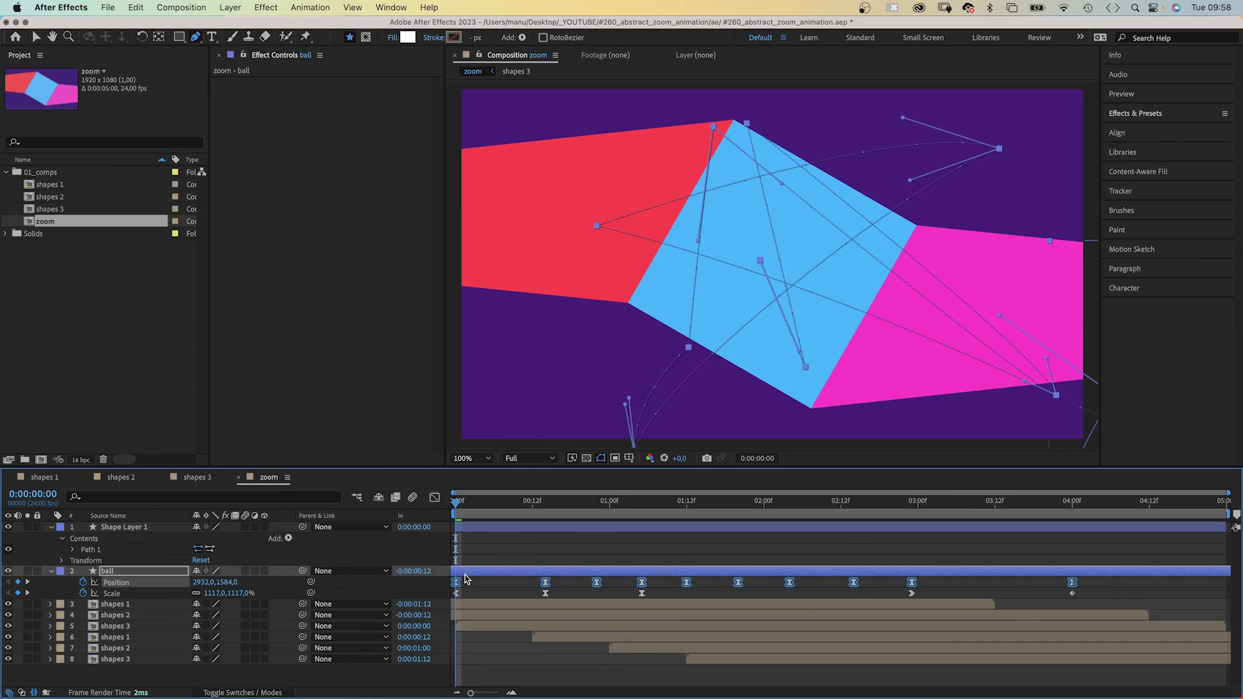
click(73, 550)
click(95, 560)
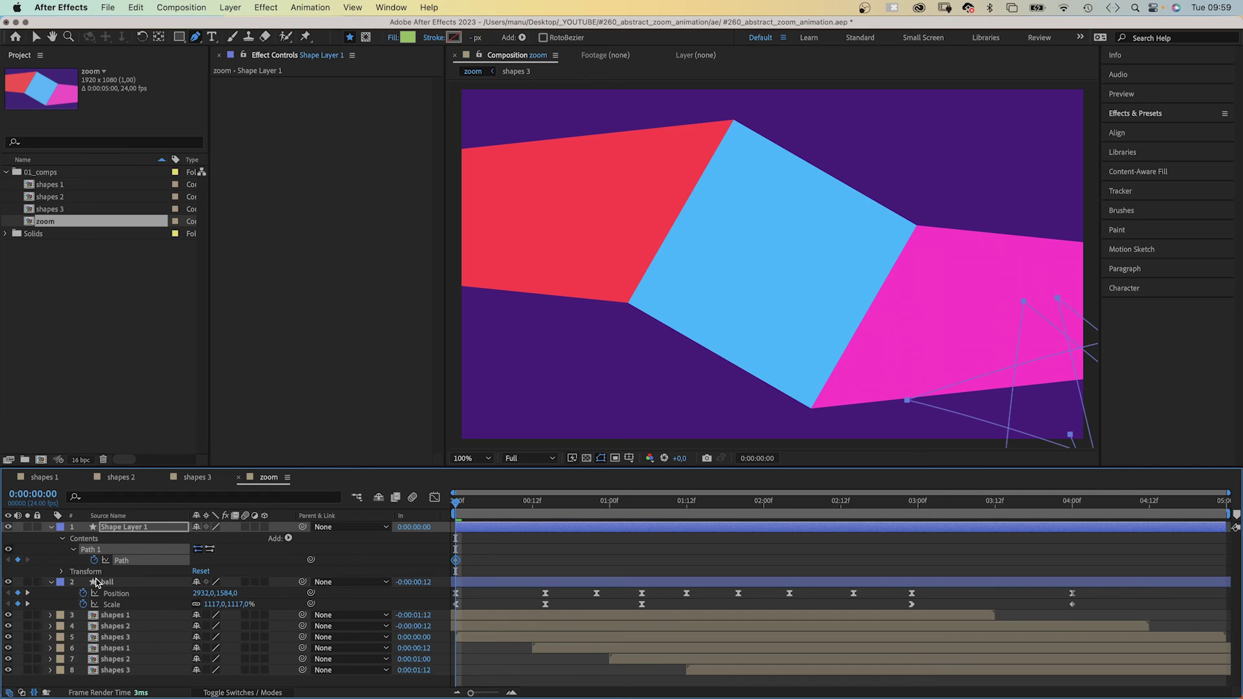
drag(459, 506, 546, 504)
key(v)
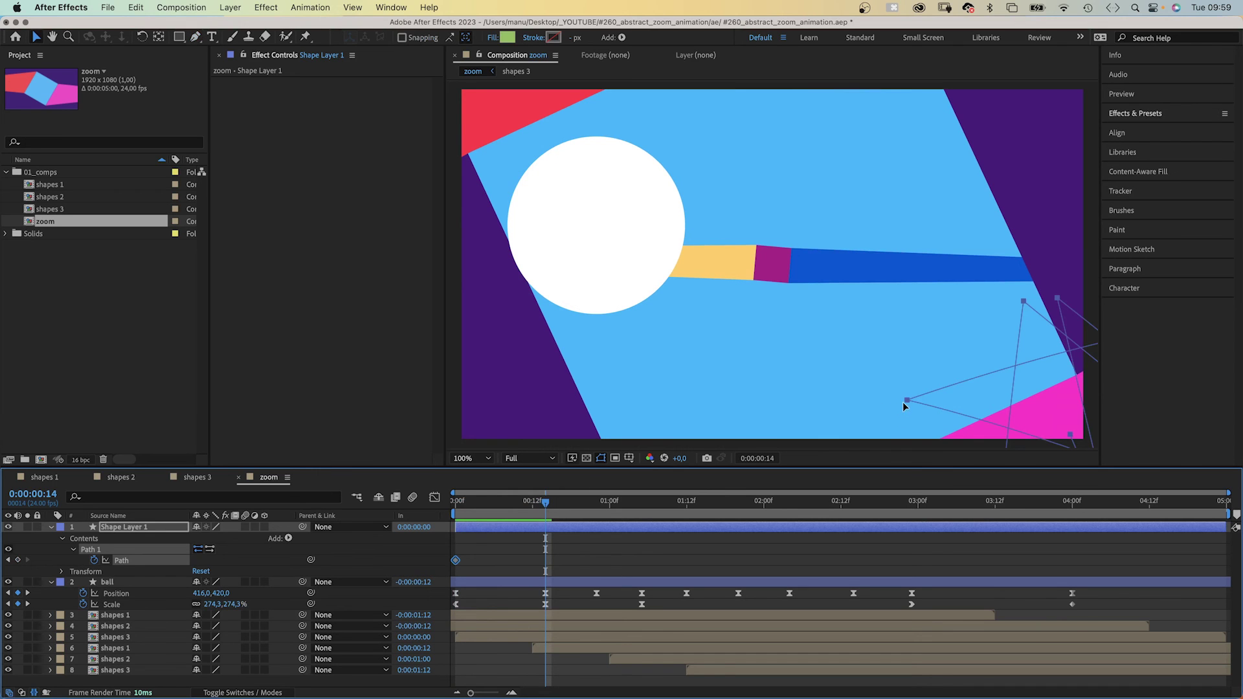
drag(908, 401, 589, 228)
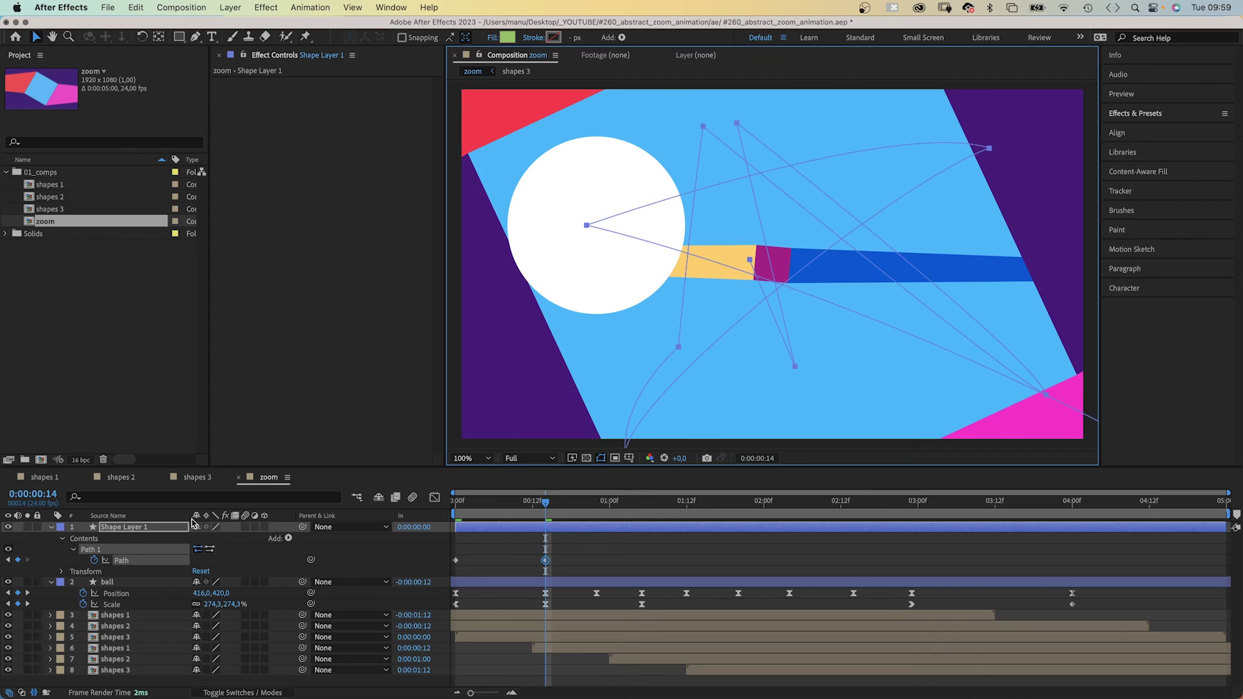
Step: Add a white Stroke to the path at 9 px width and delete the path's 0f keyframe
click(289, 539)
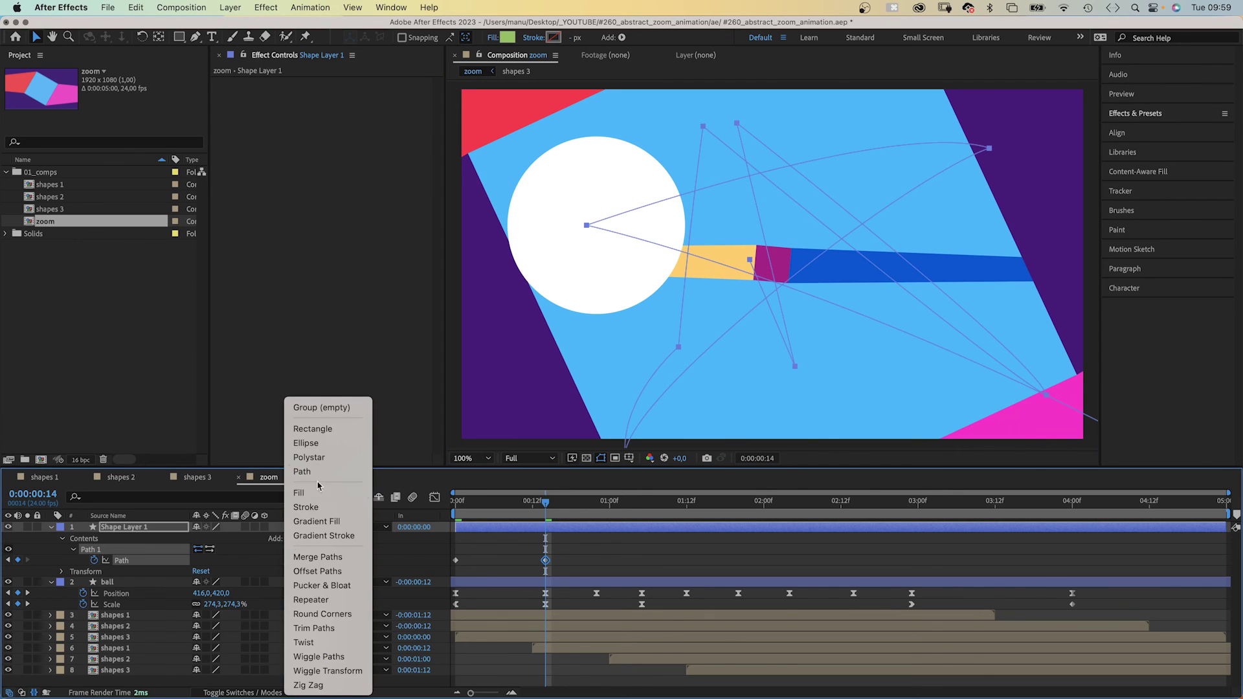
click(306, 508)
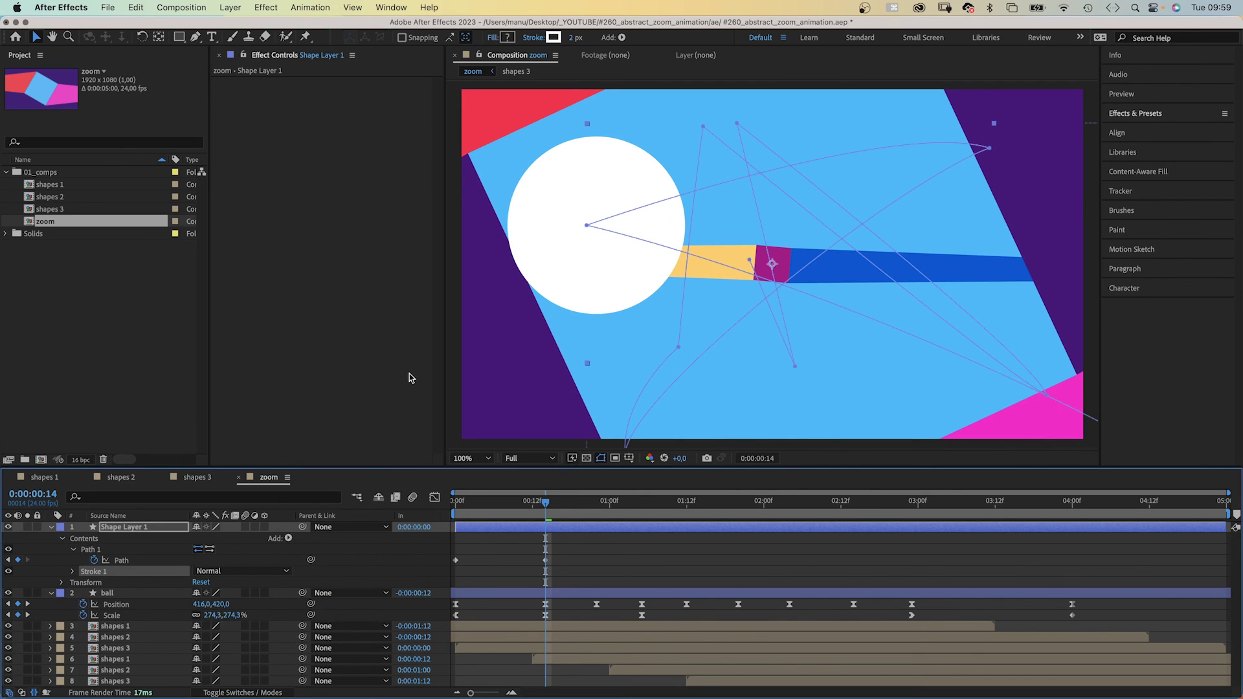
drag(570, 39, 583, 39)
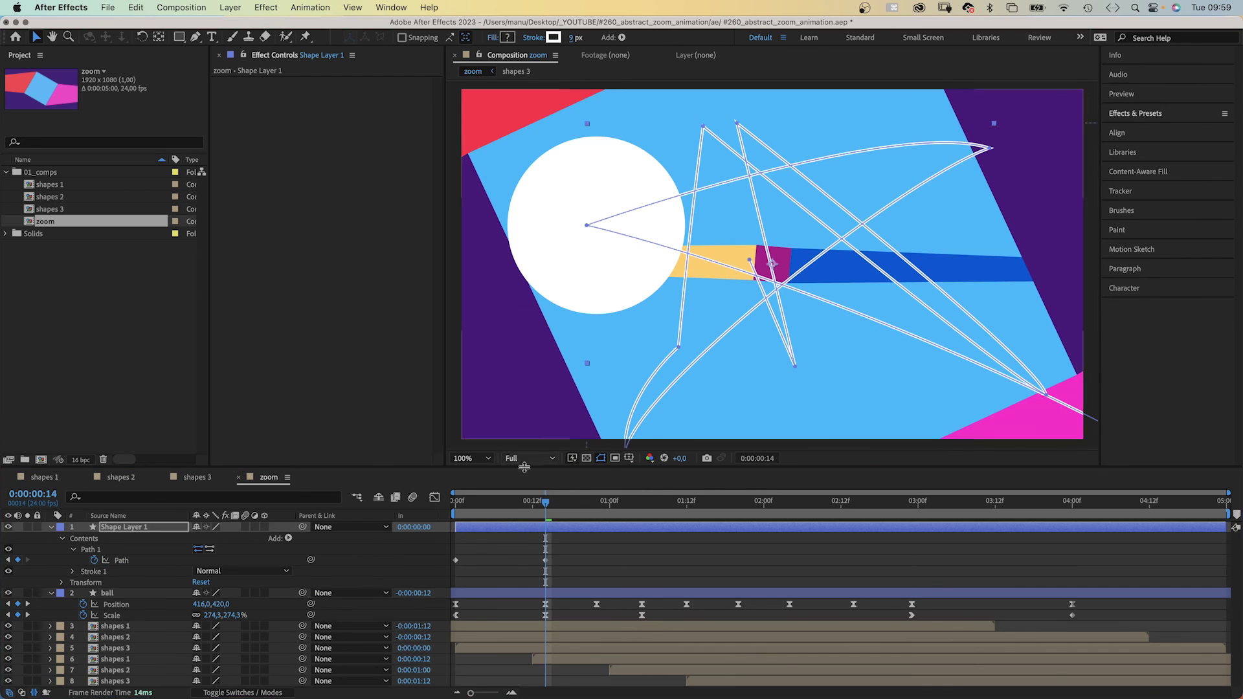
drag(467, 554, 452, 569)
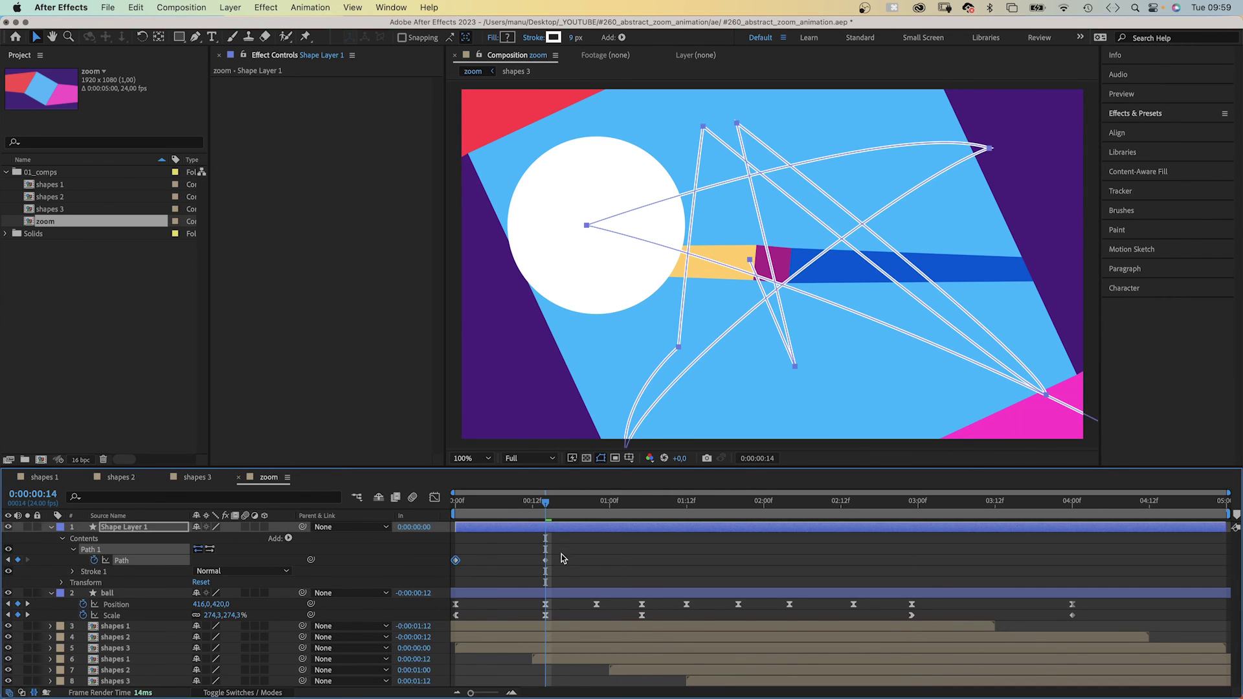
key(Delete)
Step: Add Trim Paths to the shape layer and set its End to 26%
click(288, 538)
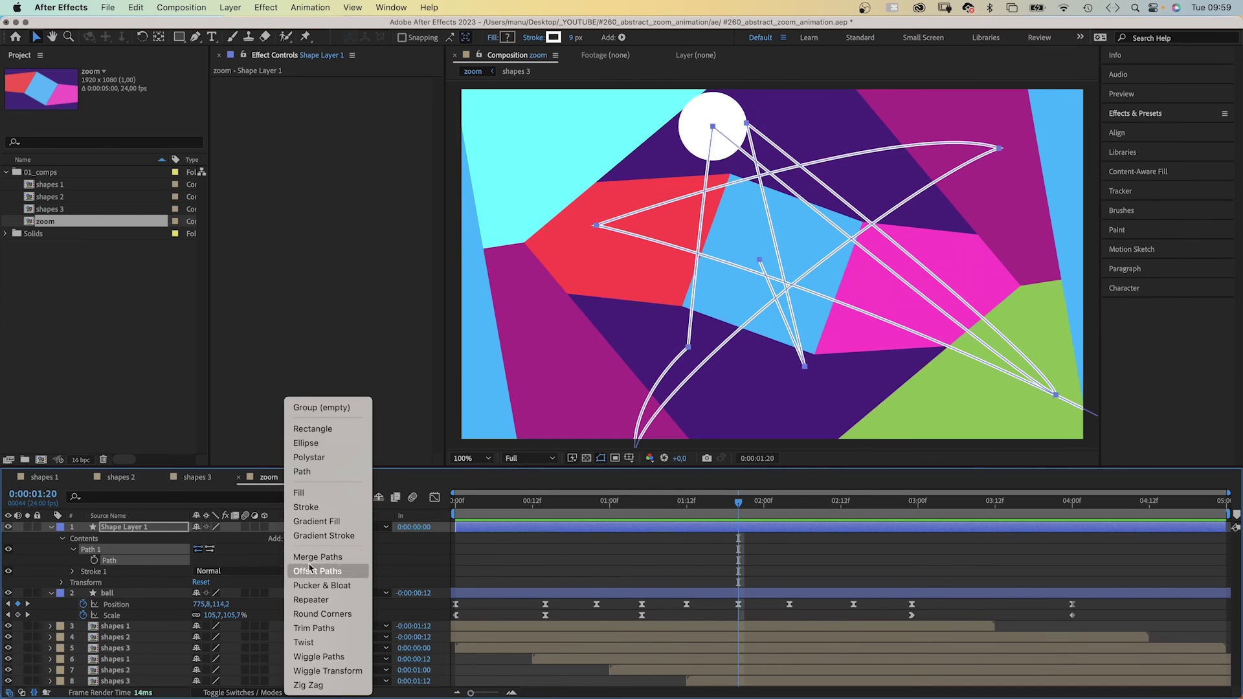
click(319, 630)
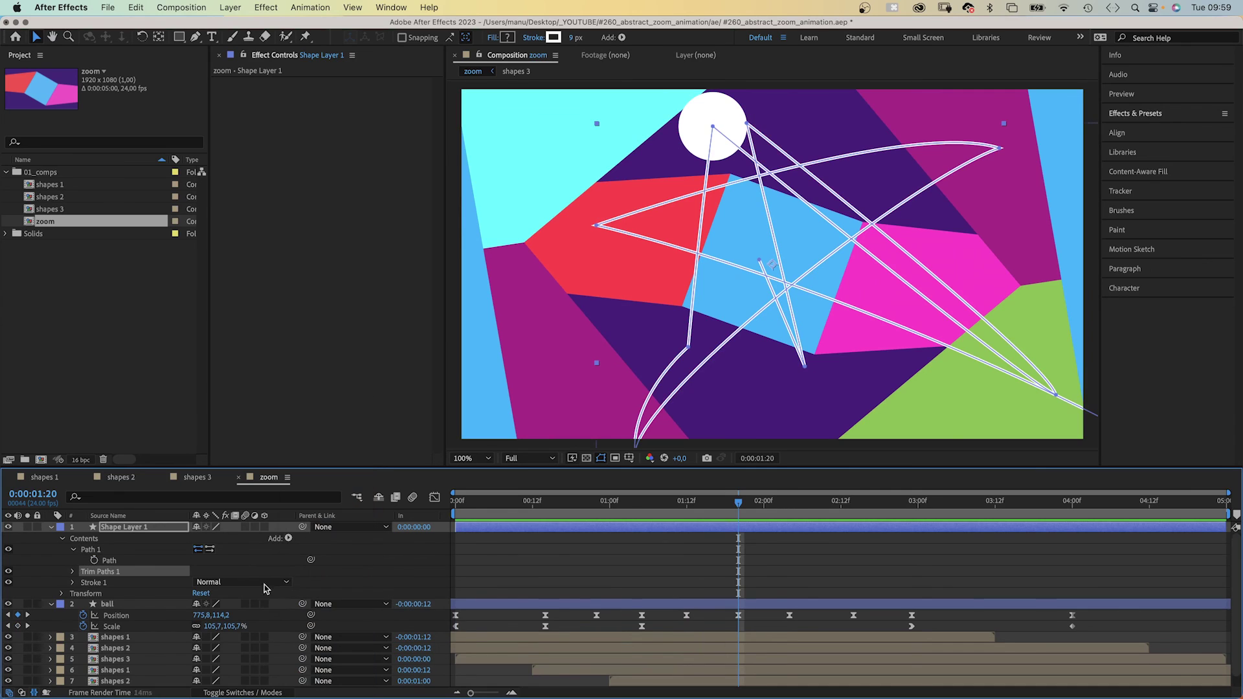
click(73, 572)
mouse_move(203, 594)
mouse_down()
mouse_move(158, 594)
mouse_move(191, 594)
mouse_up()
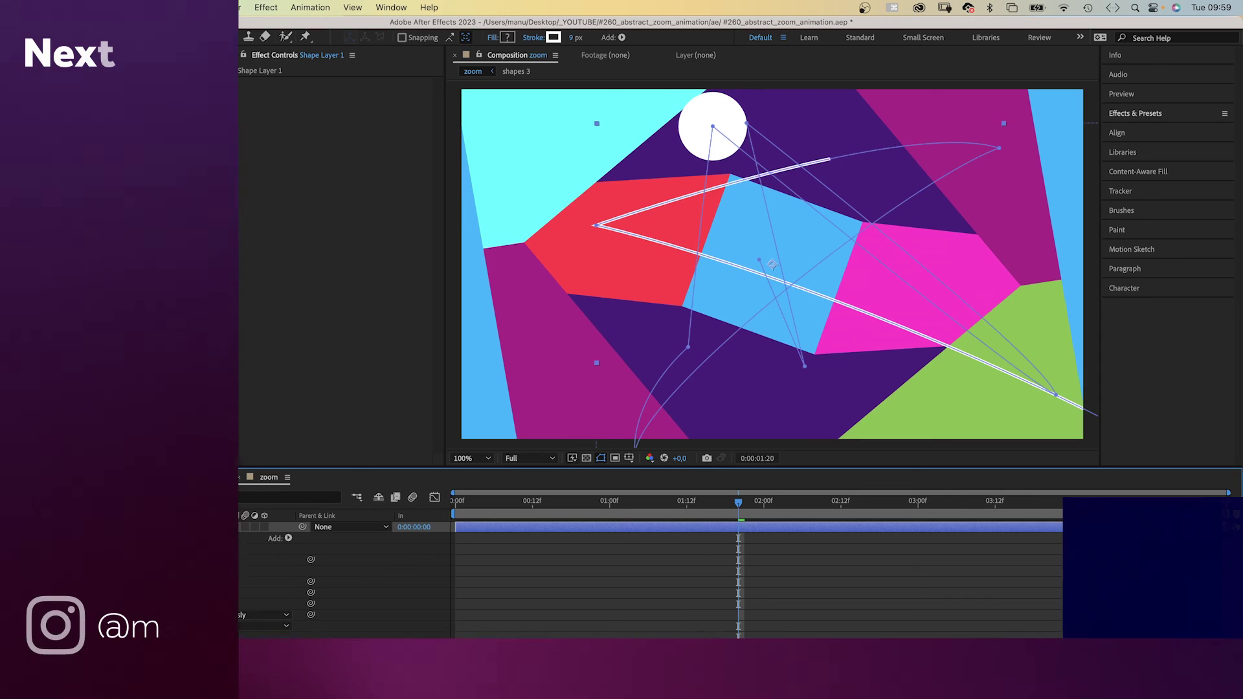